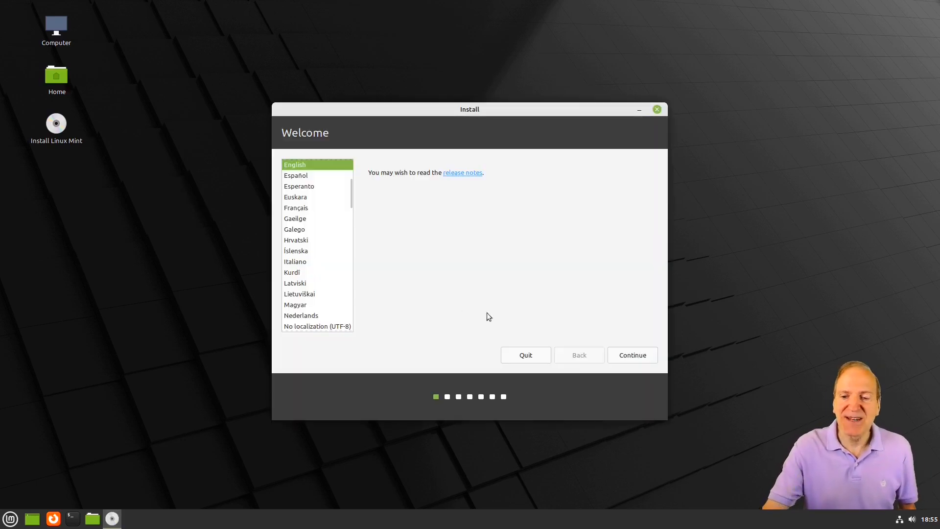
Accept English as the installer language and English (US) as the keyboard layout, and enable installation of multimedia codecs
{"action": "left_click", "coordinate": [639, 359]}
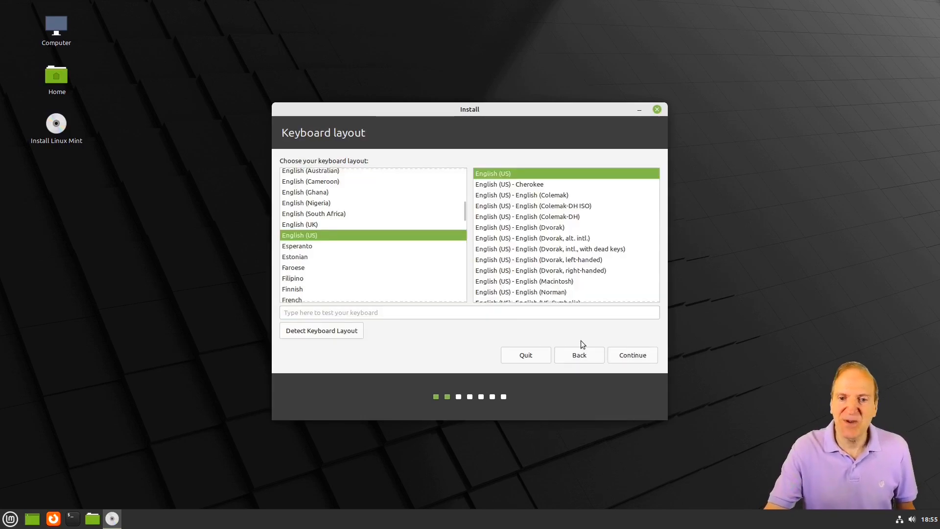
{"action": "left_click", "coordinate": [629, 356]}
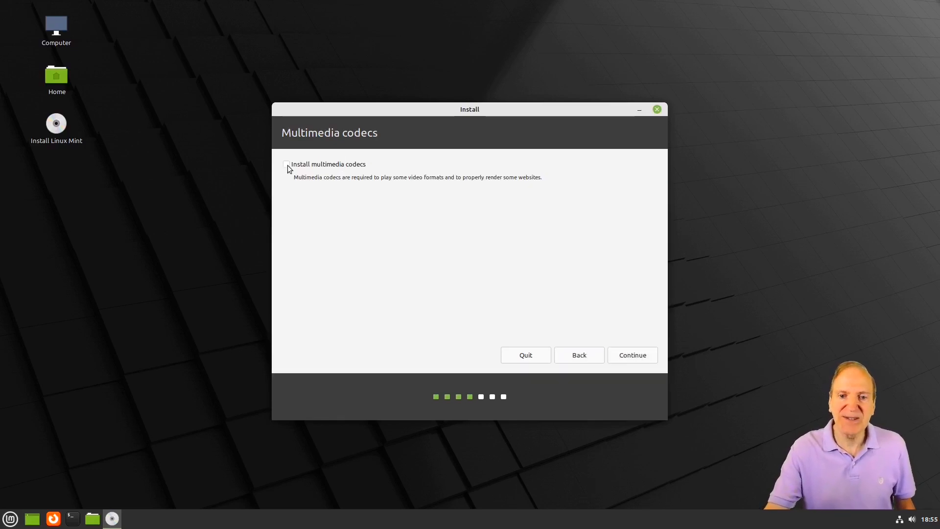
{"action": "left_click", "coordinate": [286, 165]}
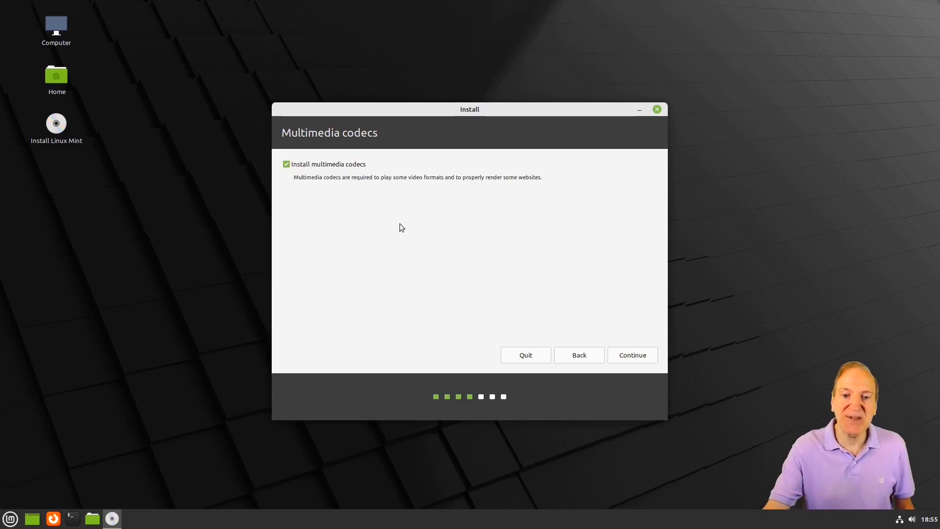
{"action": "left_click", "coordinate": [631, 355]}
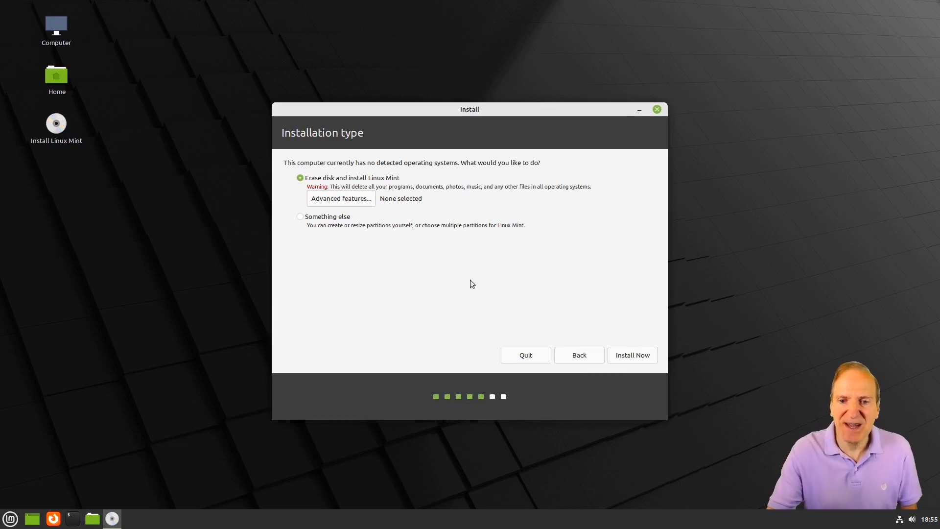
Start the installation with the entire disk erased, approve writing the changes to disk, and accept New York as the location
{"action": "left_click", "coordinate": [631, 356]}
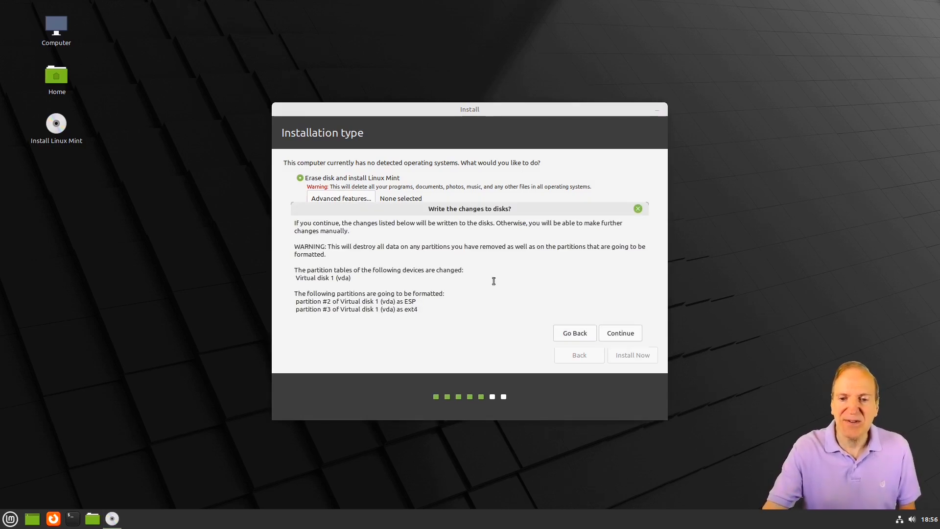
{"action": "left_click", "coordinate": [615, 334]}
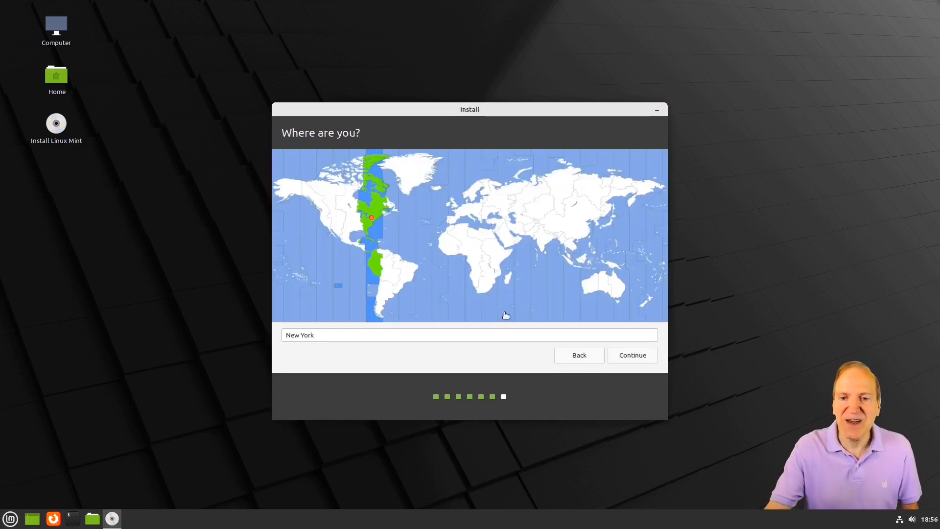
{"action": "left_click", "coordinate": [627, 354]}
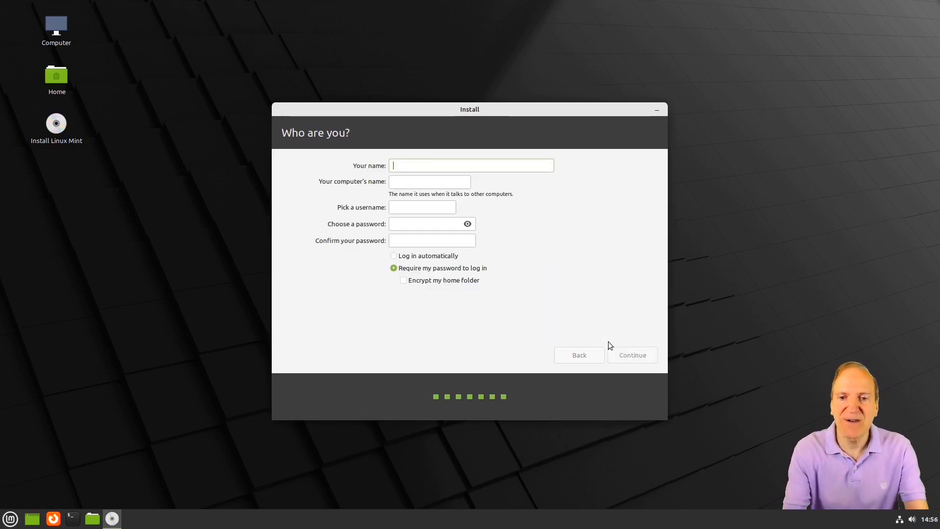
Enter the user's name and a confirmed account password, keeping password login required, and submit the account details
{"action": "type", "text": "Toadwick"}
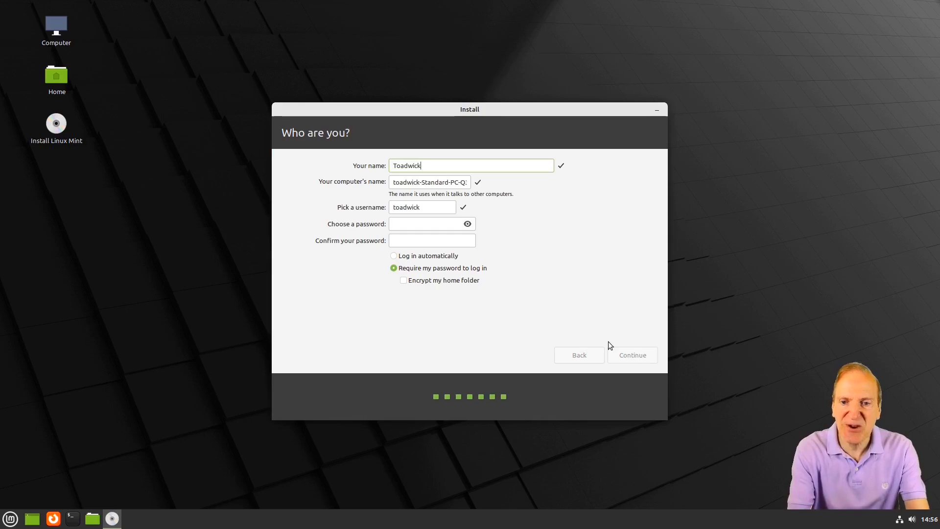
{"action": "key", "text": "Tab"}
{"action": "key", "text": "Tab"}
{"action": "key", "text": "Tab"}
{"action": "type", "text": "*******"}
{"action": "key", "text": "Tab"}
{"action": "type", "text": "*******"}
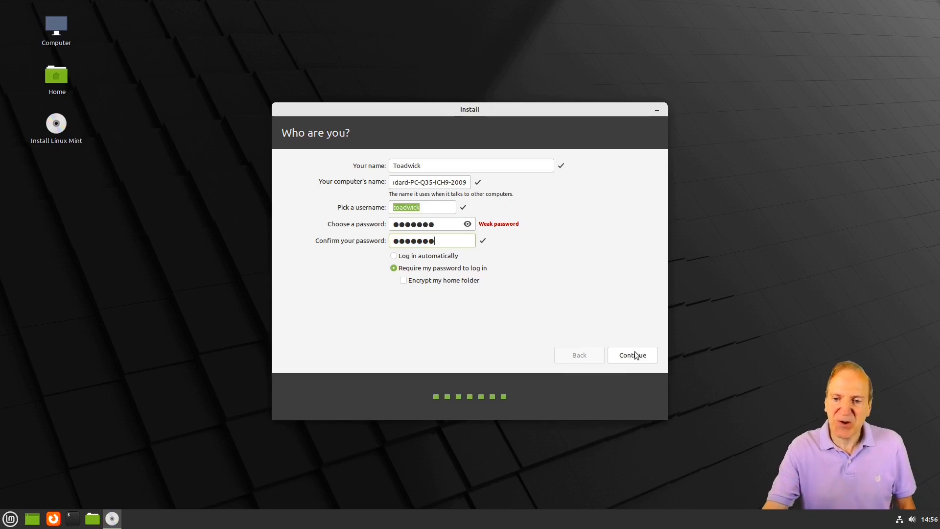
{"action": "left_click", "coordinate": [634, 355]}
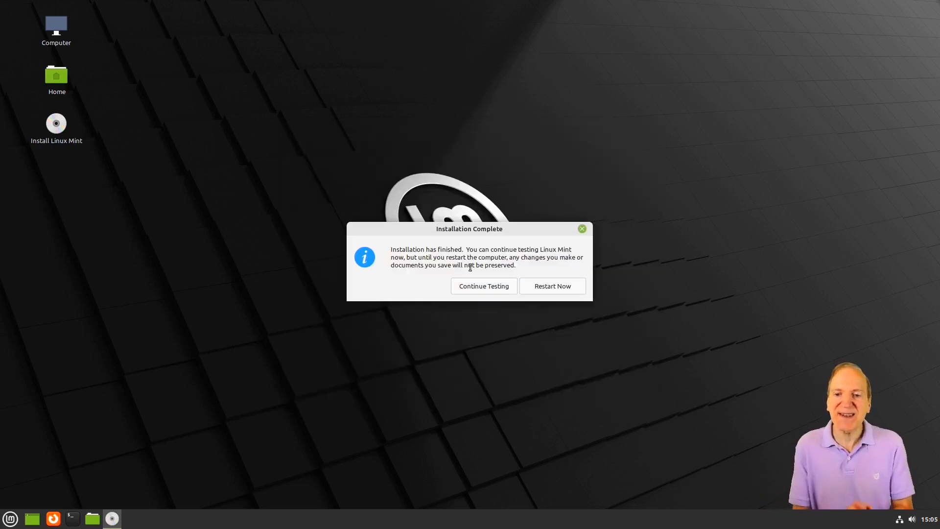
Restart the computer after the installation and log in to the desktop with the account password
{"action": "left_click", "coordinate": [559, 288]}
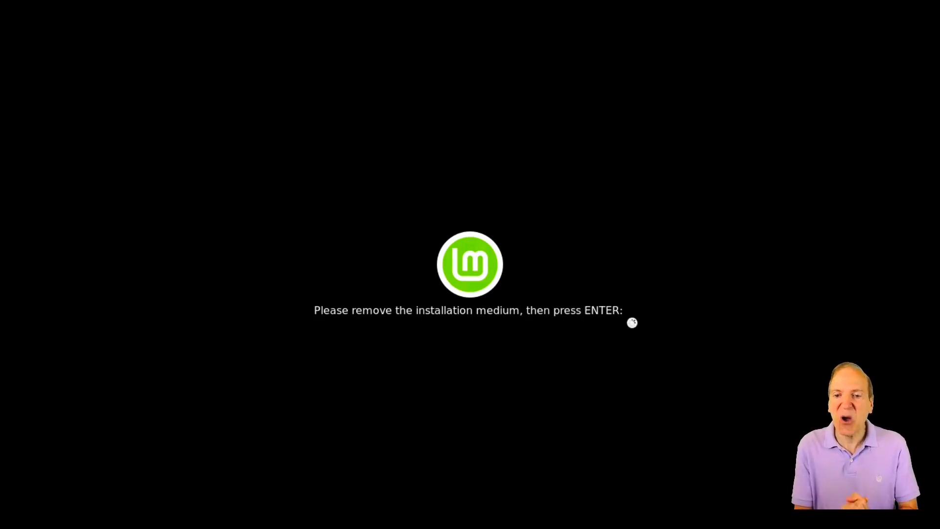
{"action": "key", "text": "Return"}
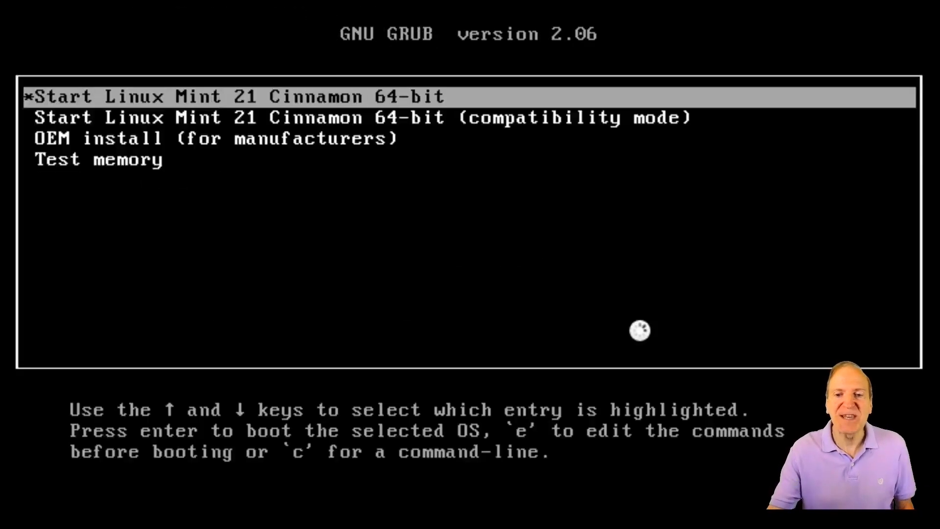
{"action": "key", "text": "Return"}
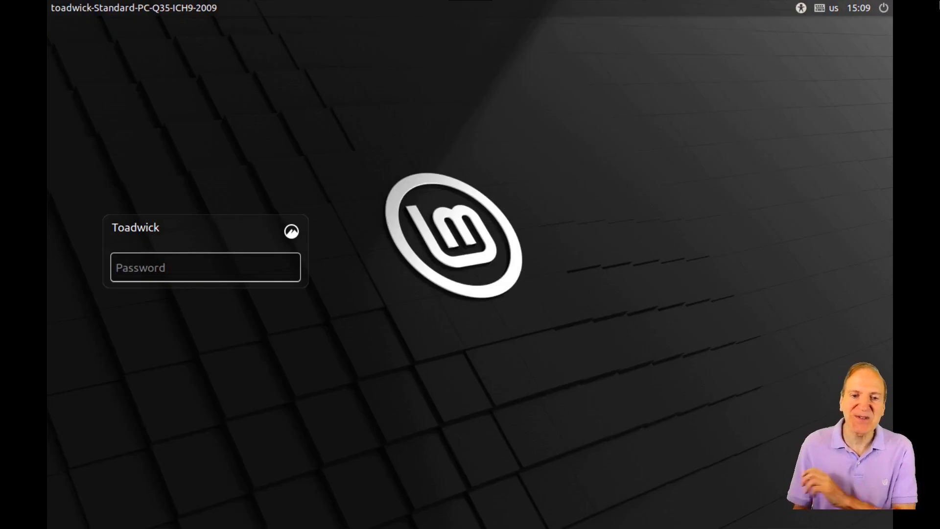
{"action": "type", "text": "•••••••"}
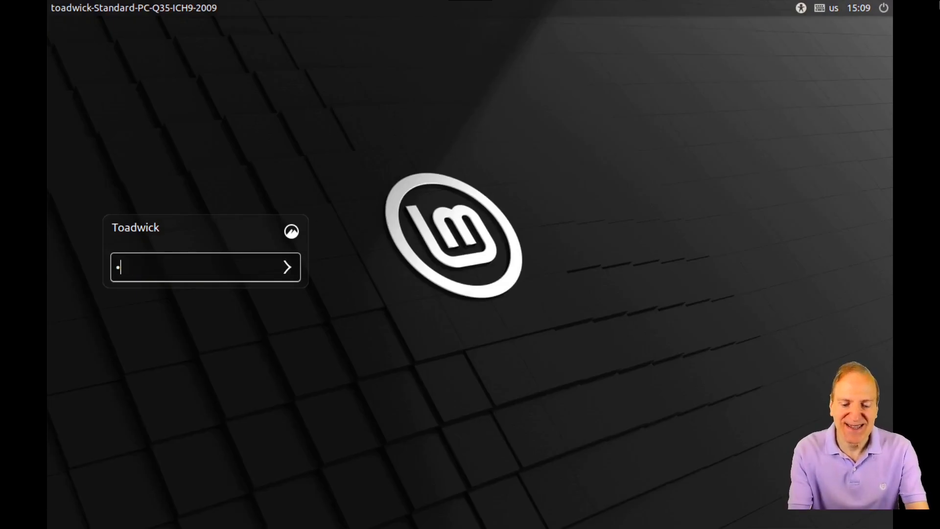
{"action": "key", "text": "Return"}
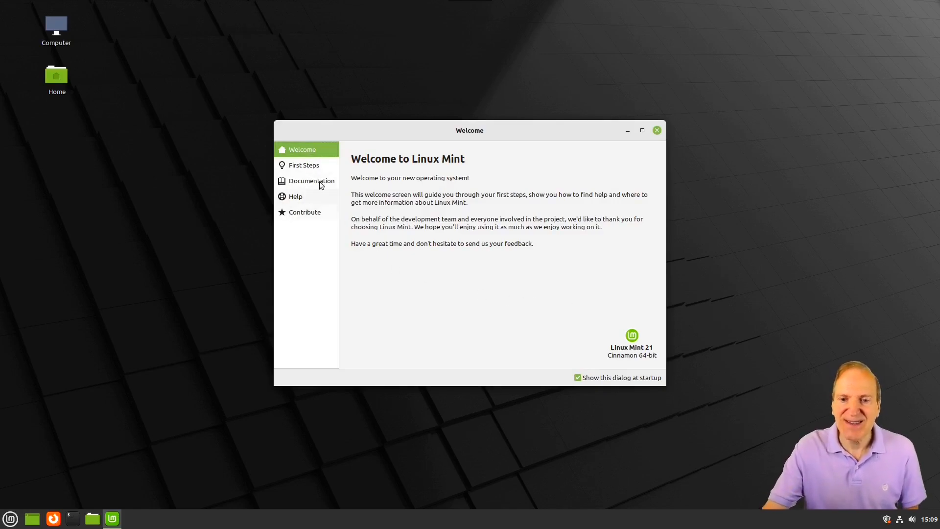
Show the First Steps page of the Welcome window and place it beside a newly opened Home folder window
{"action": "left_click", "coordinate": [304, 166]}
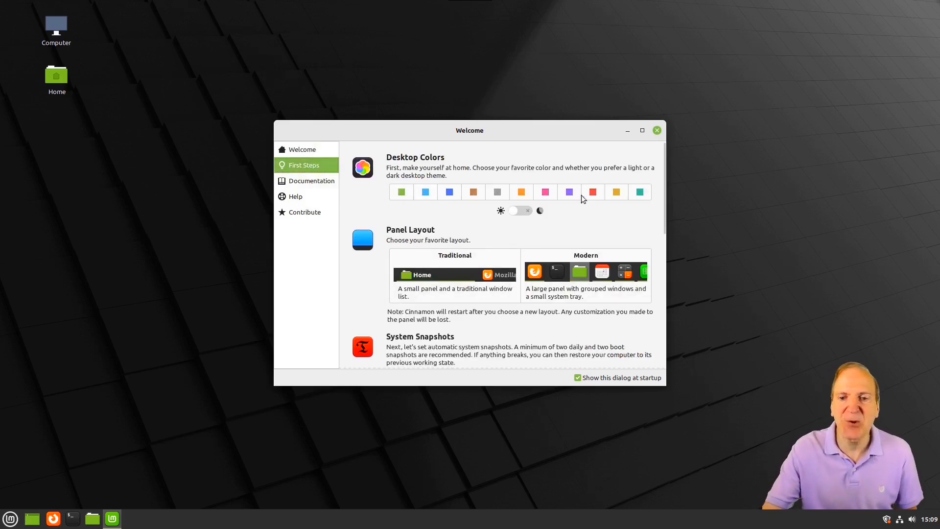
{"action": "left_click", "coordinate": [94, 520]}
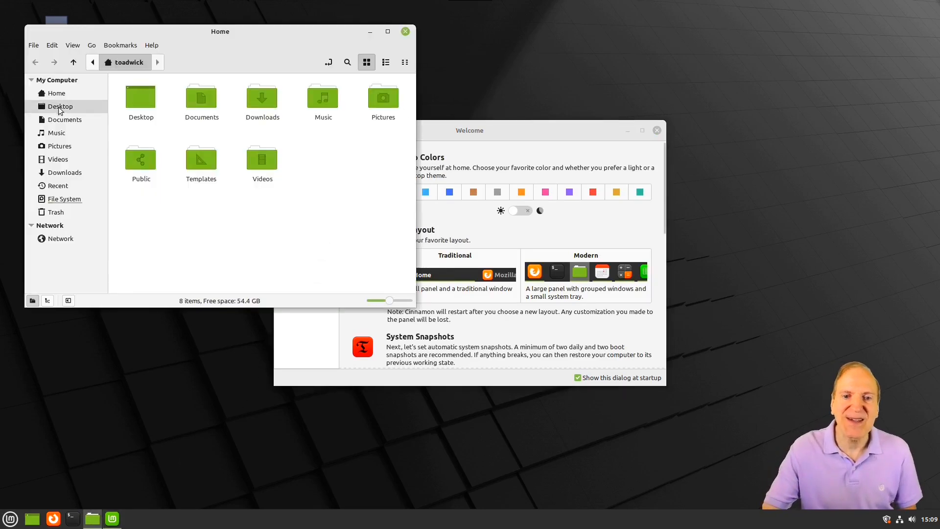
{"action": "left_click", "coordinate": [534, 129]}
{"action": "left_click_drag", "start_coordinate": [534, 129], "coordinate": [649, 118]}
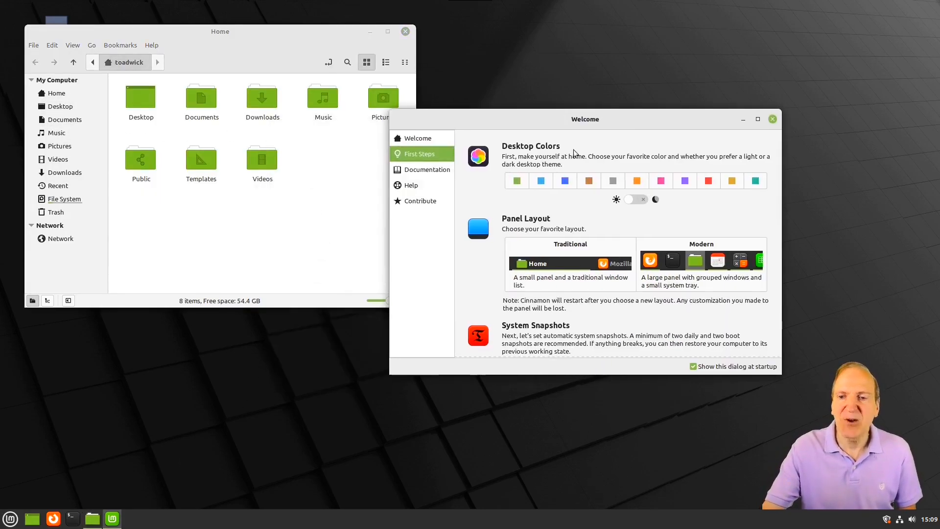
Try the light blue, blue, brown, orange and purple desktop colors one after another
{"action": "left_click", "coordinate": [541, 181]}
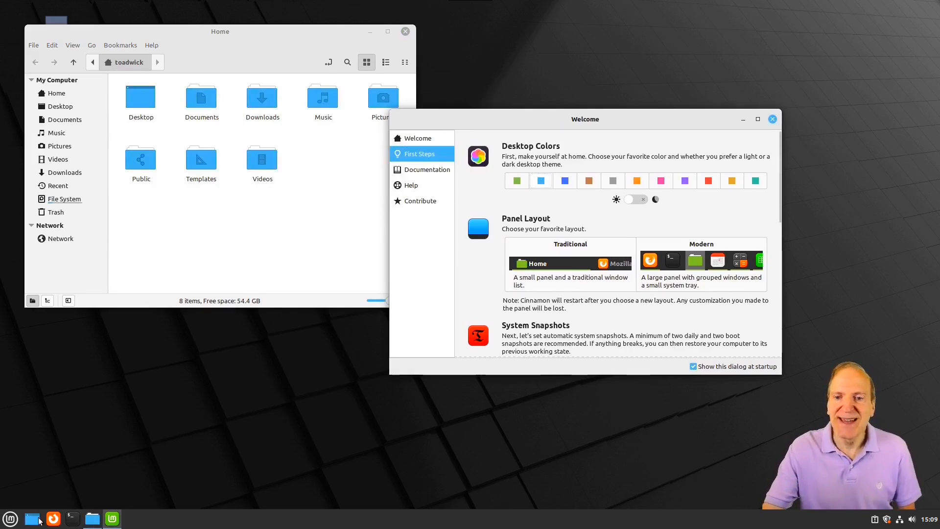
{"action": "left_click", "coordinate": [565, 181]}
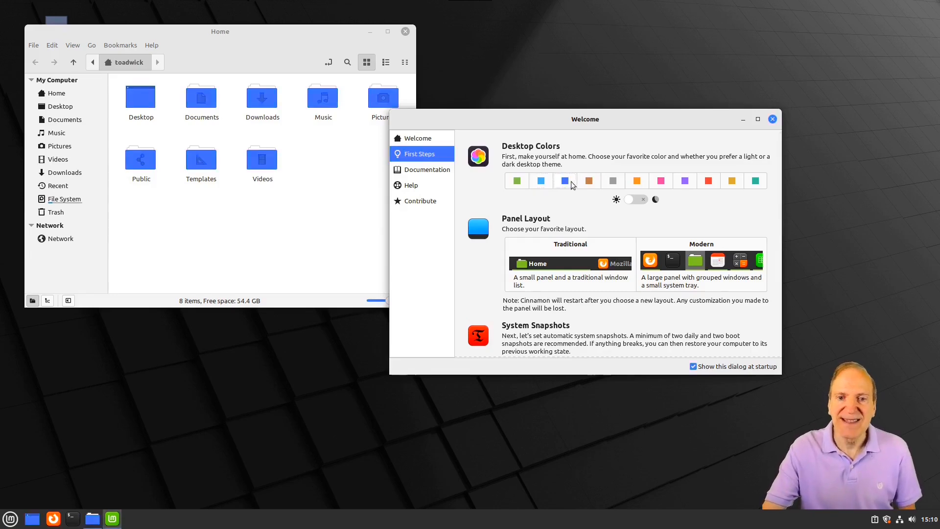
{"action": "left_click", "coordinate": [589, 181]}
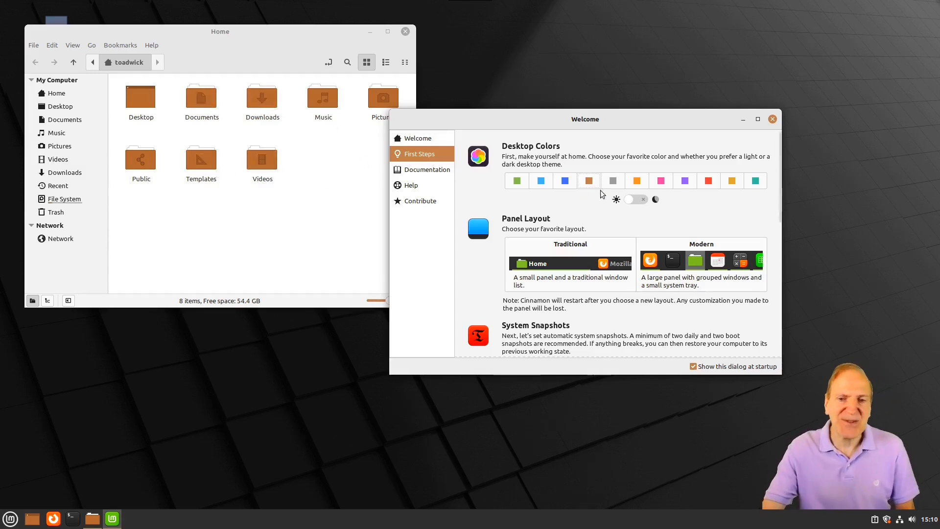
{"action": "left_click", "coordinate": [637, 181]}
{"action": "left_click", "coordinate": [685, 181]}
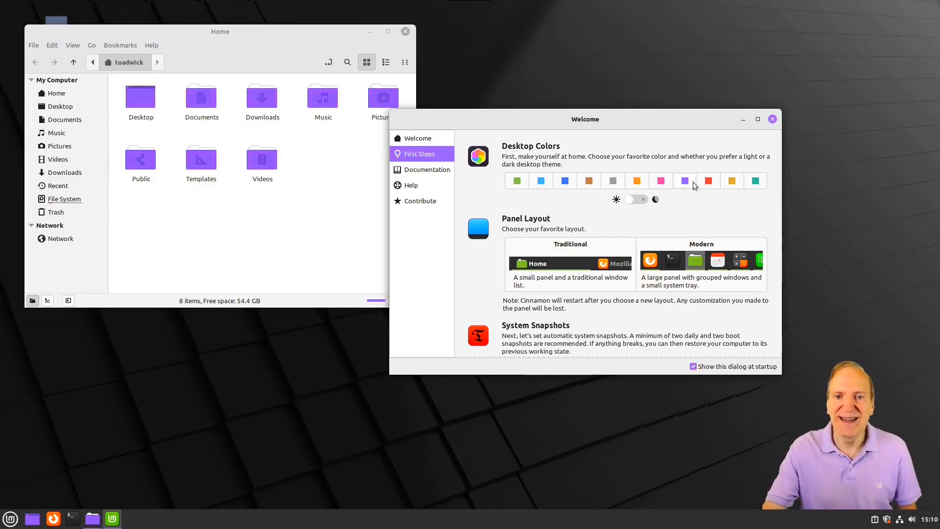
Switch the desktop to the dark theme with the brown color, and set the panel layout to Modern
{"action": "left_click", "coordinate": [731, 181]}
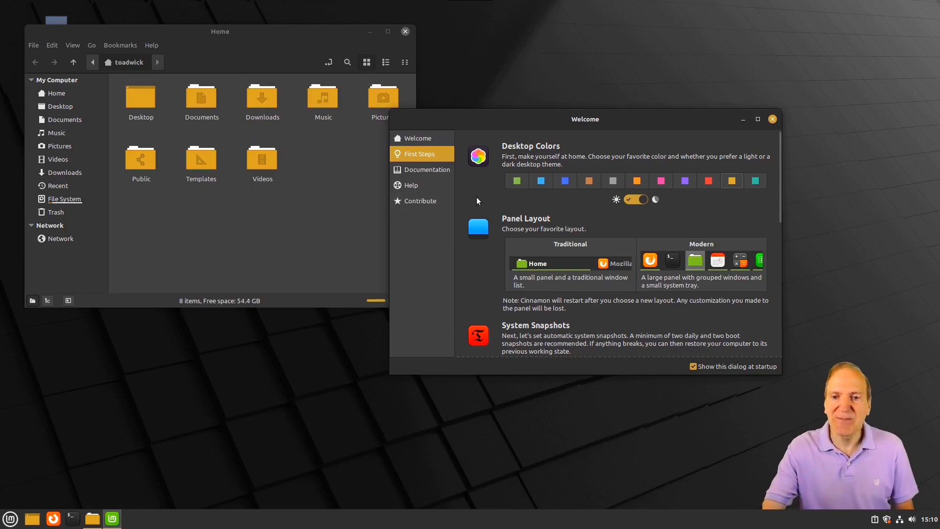
{"action": "left_click", "coordinate": [588, 181]}
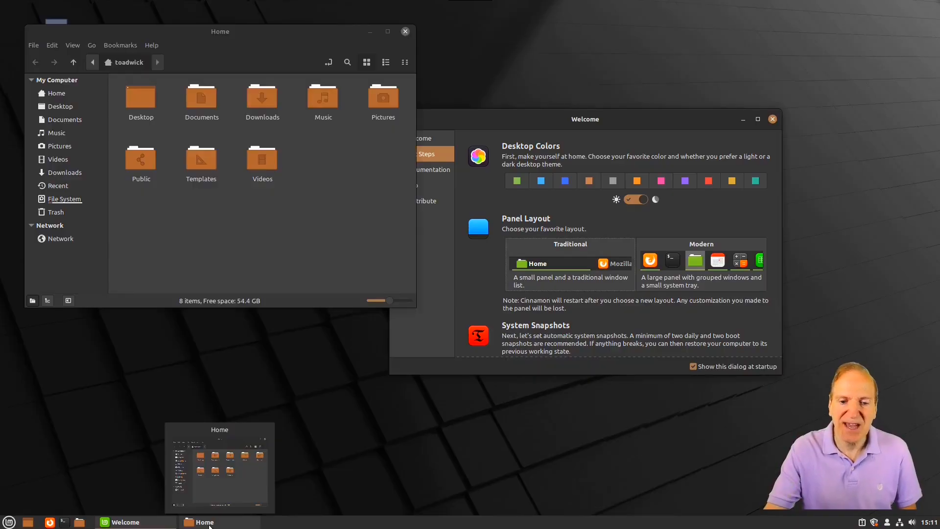
{"action": "mouse_move", "coordinate": [138, 523]}
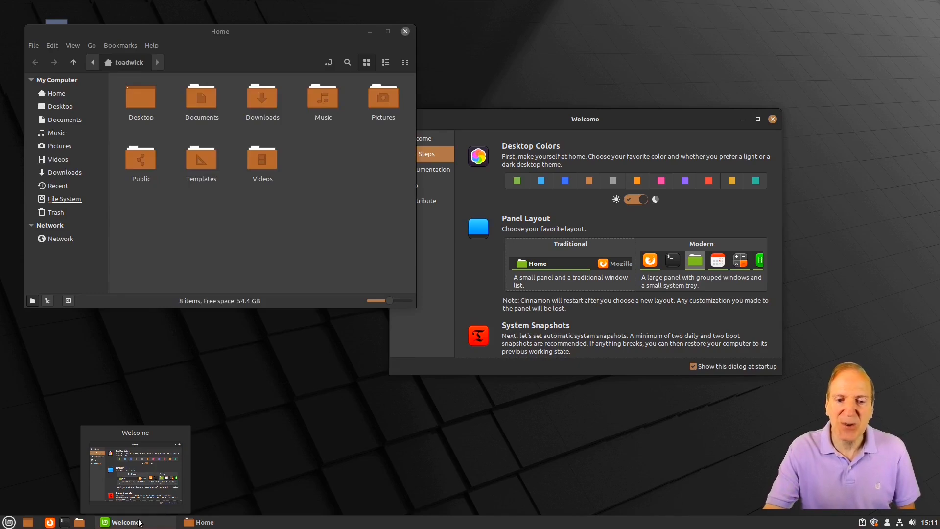
{"action": "left_click", "coordinate": [714, 265]}
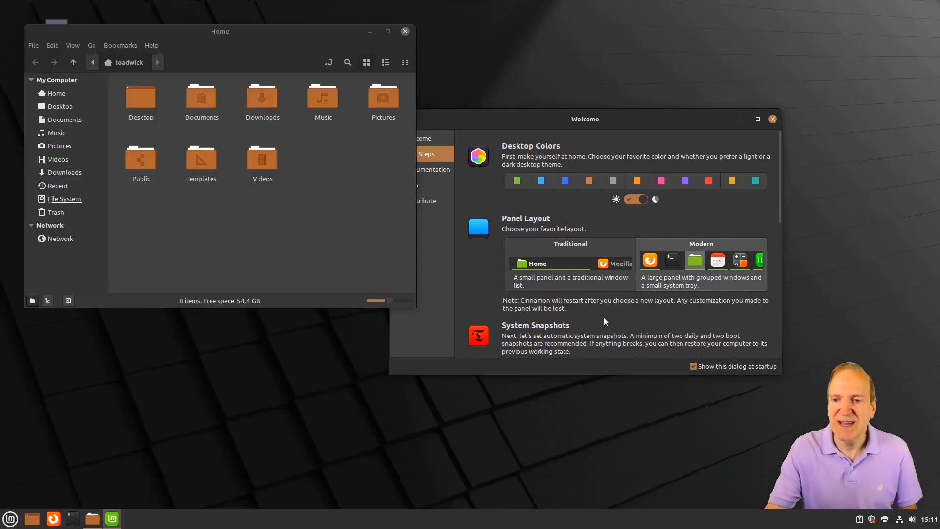
Look through the remaining First Steps entries, then open the Update Manager and accept its welcome page
{"action": "left_click_drag", "start_coordinate": [779, 204], "coordinate": [779, 261]}
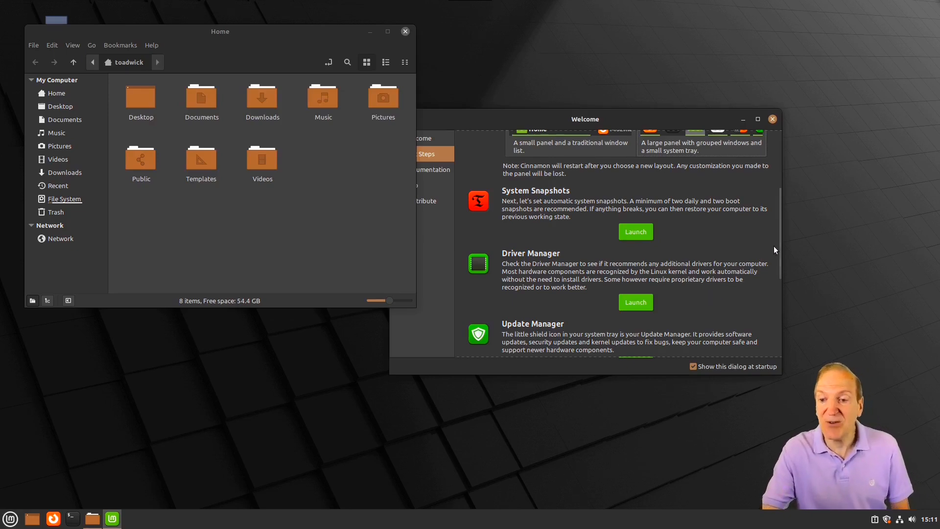
{"action": "left_click_drag", "start_coordinate": [778, 240], "coordinate": [780, 292]}
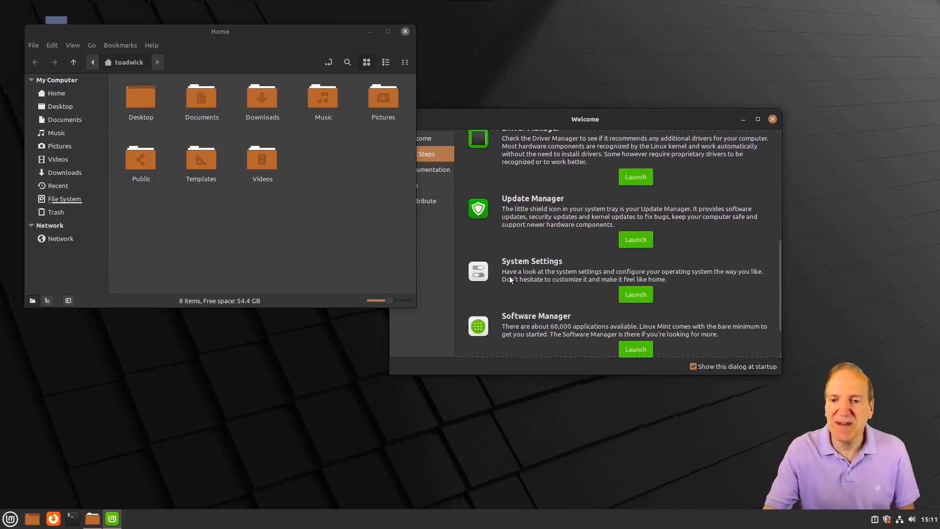
{"action": "scroll", "coordinate": [560, 334], "scroll_direction": "down", "scroll_amount": 1}
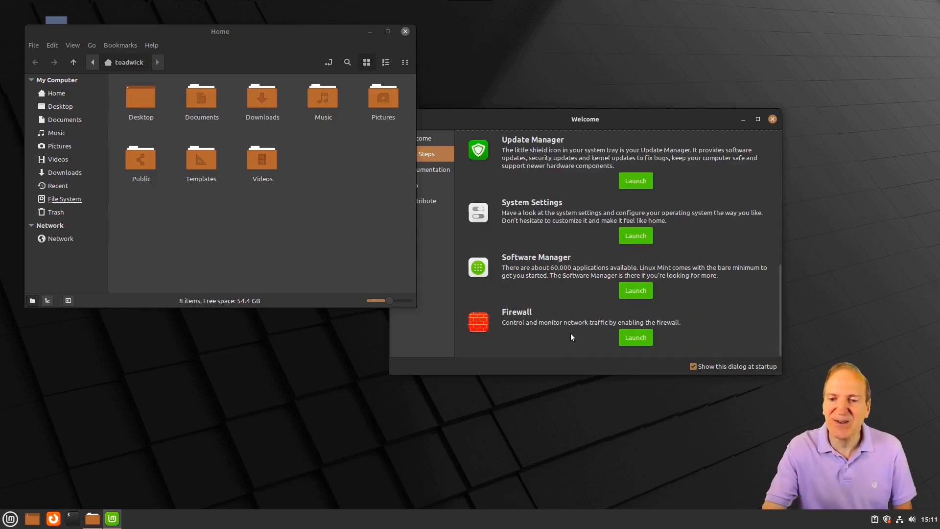
{"action": "scroll", "coordinate": [573, 336], "scroll_direction": "up", "scroll_amount": 1}
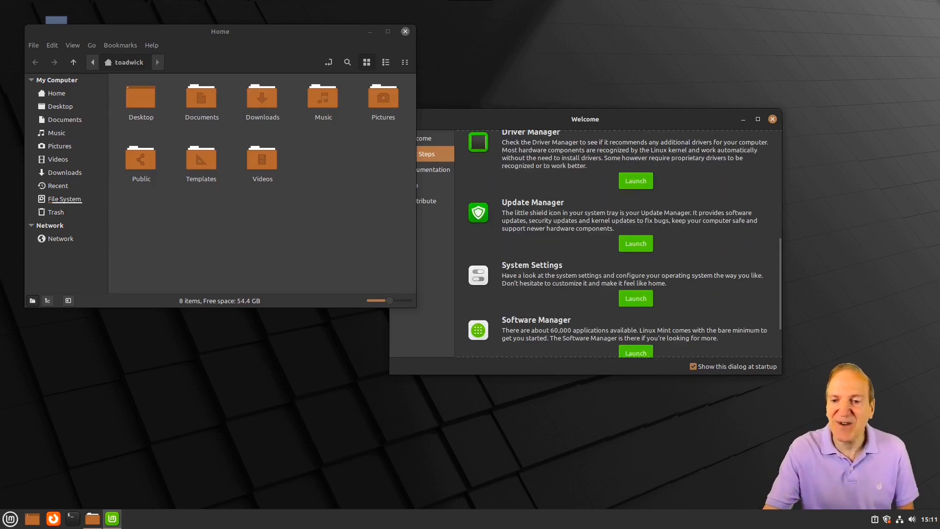
{"action": "left_click", "coordinate": [887, 519]}
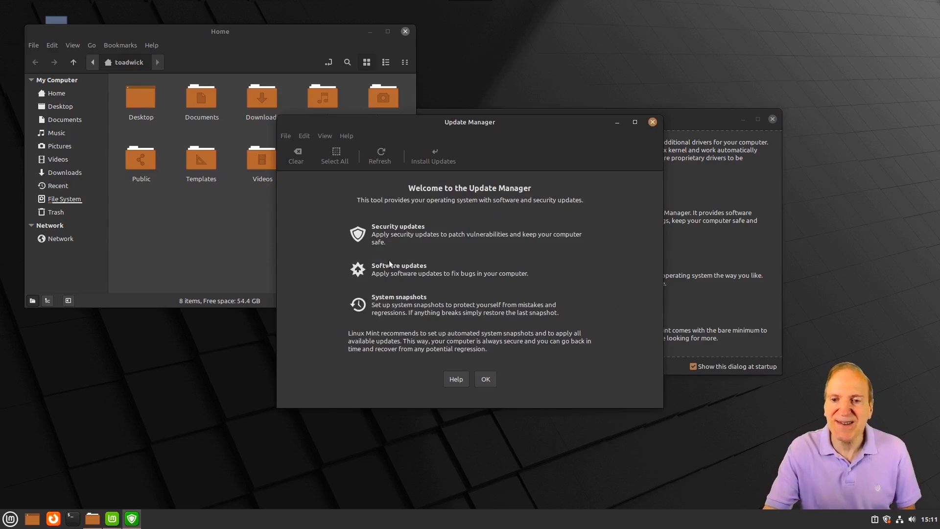
{"action": "left_click", "coordinate": [485, 380]}
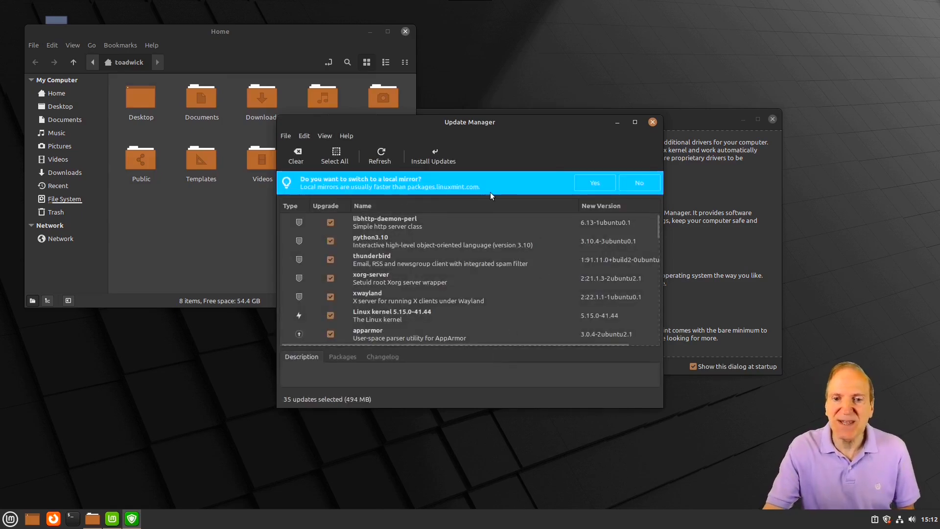
Accept the suggestion to switch to a local mirror, authenticate with the account password, and move the Software Sources window toward the desktop's center
{"action": "left_click", "coordinate": [595, 184]}
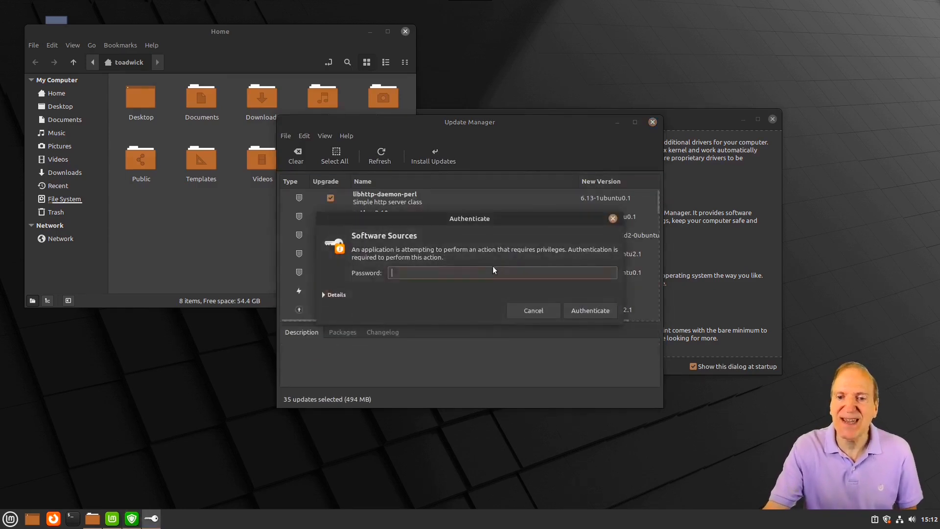
{"action": "type", "text": "****"}
{"action": "key", "text": "Return"}
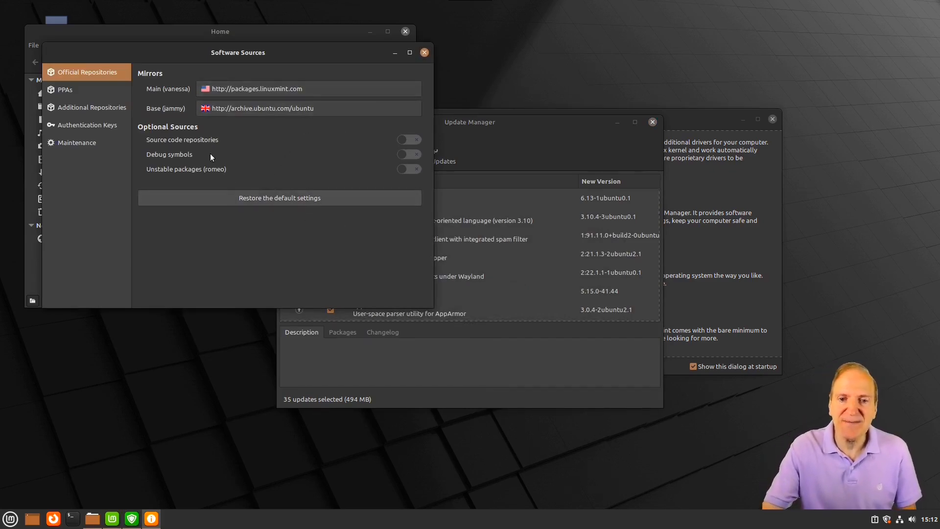
{"action": "left_click_drag", "start_coordinate": [247, 55], "coordinate": [344, 102]}
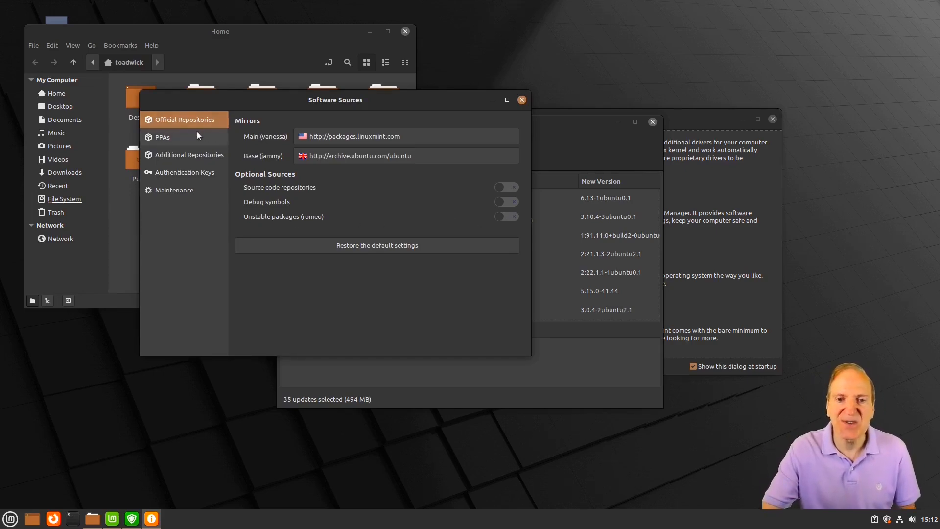
Look through the PPAs, additional repositories, authentication keys and maintenance sections, return to the official repositories, and close Software Sources
{"action": "left_click", "coordinate": [177, 140]}
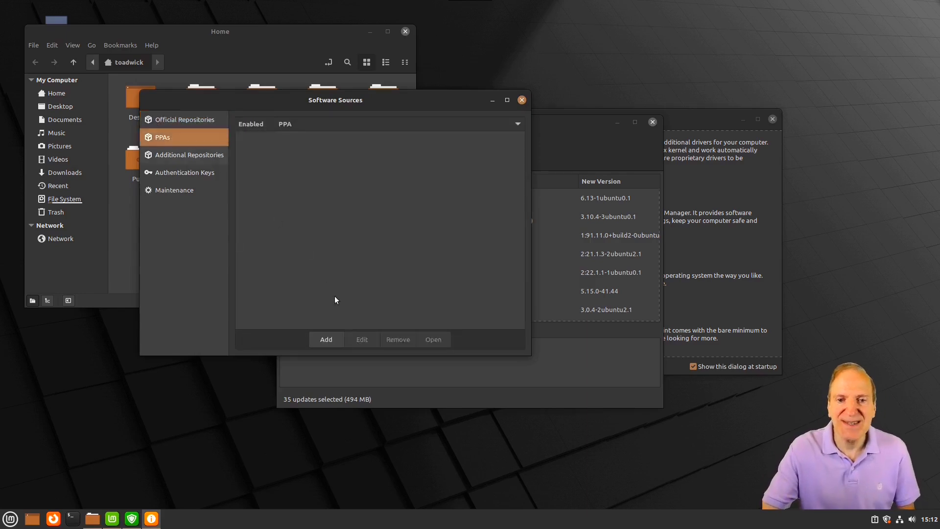
{"action": "left_click", "coordinate": [204, 157]}
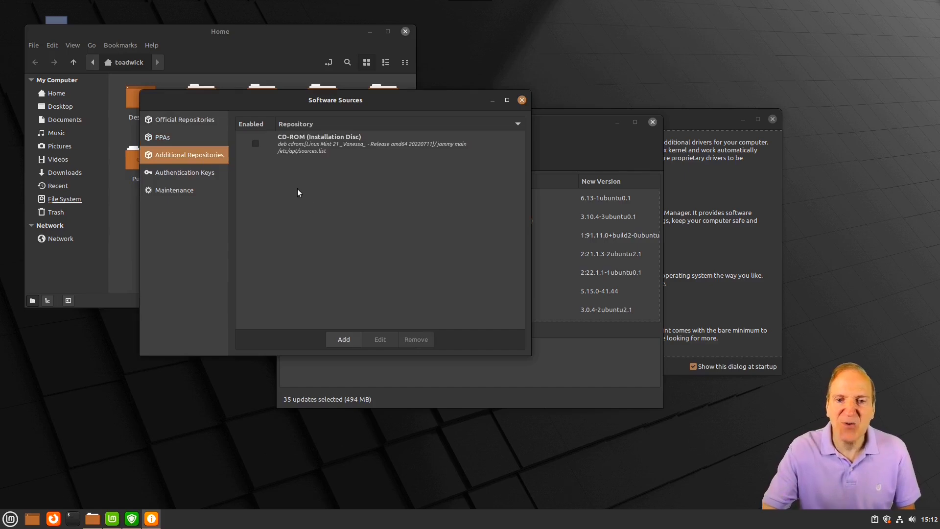
{"action": "left_click", "coordinate": [189, 175]}
{"action": "left_click", "coordinate": [184, 190]}
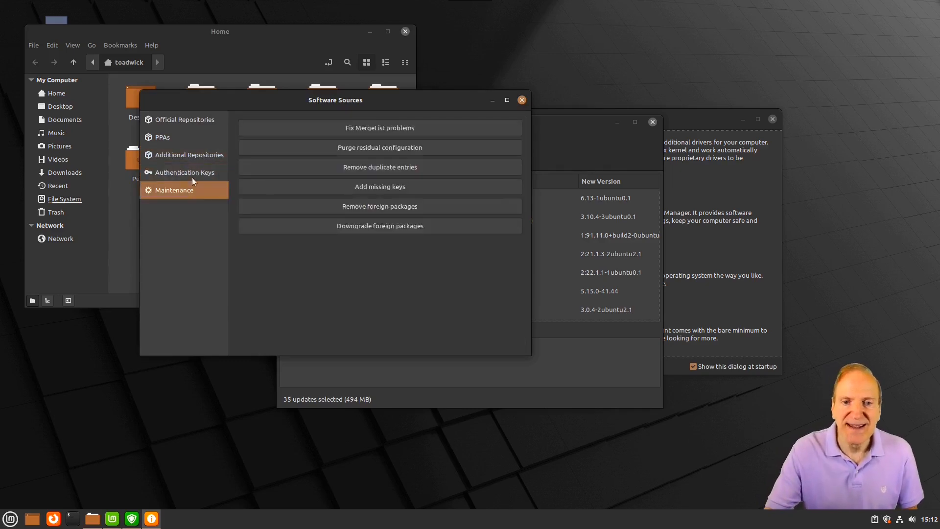
{"action": "left_click", "coordinate": [188, 120]}
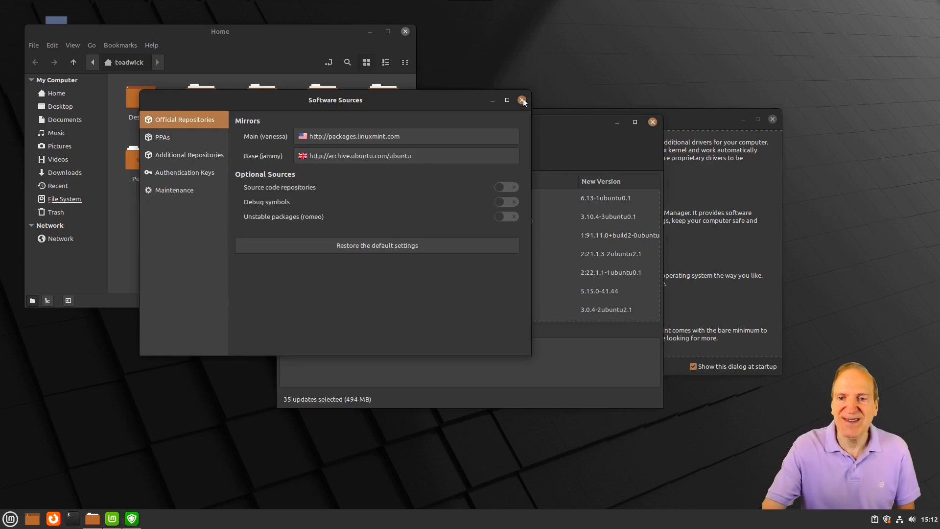
{"action": "left_click", "coordinate": [523, 100]}
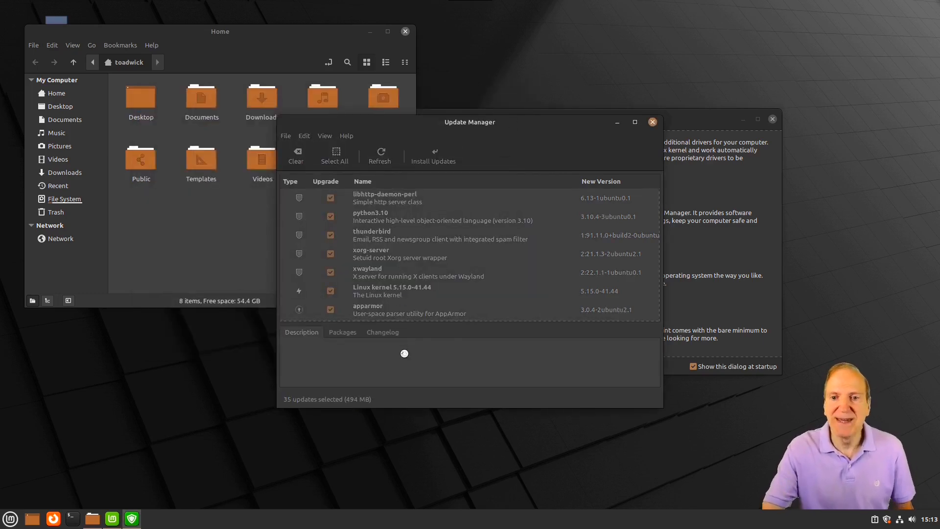
Install the selected updates and authenticate with the account password
{"action": "left_click", "coordinate": [500, 373]}
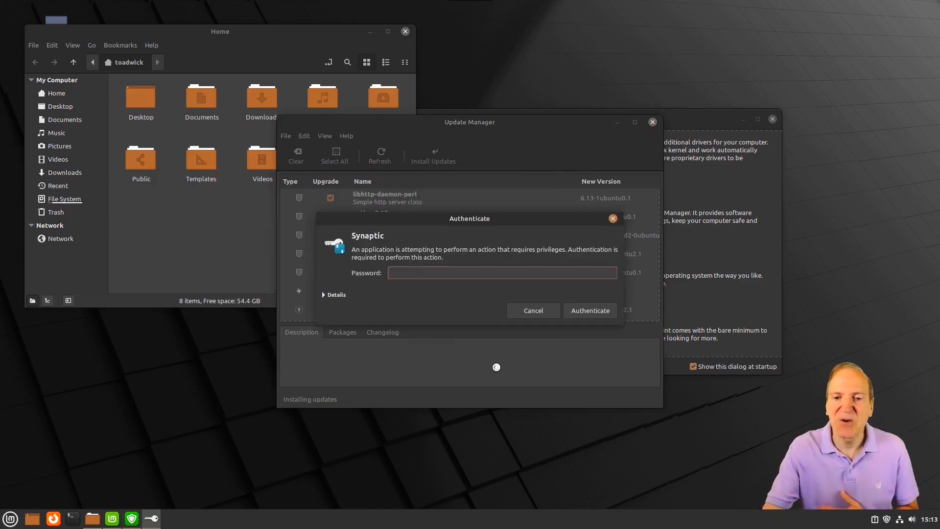
{"action": "key", "text": "Return"}
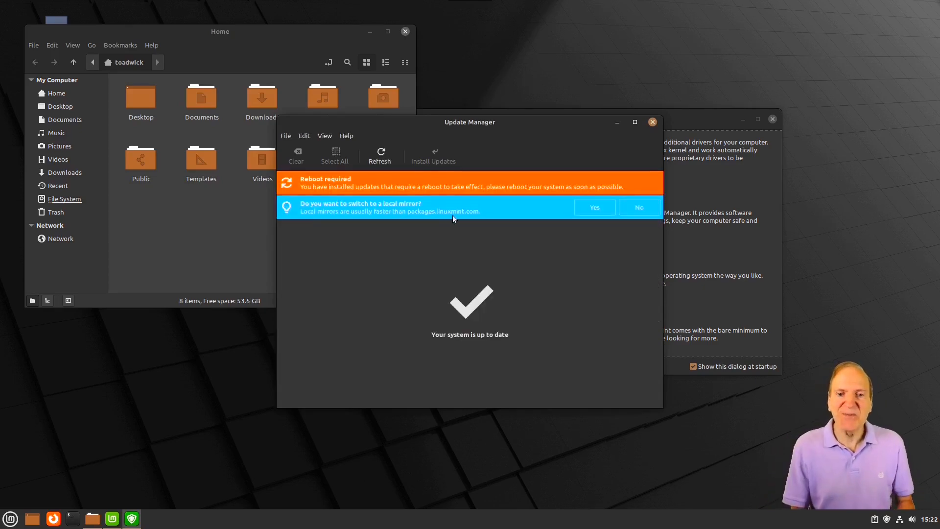
Accept the local mirror suggestion again, authenticate with the account password, and close Software Sources with its mirrors as they are
{"action": "left_click", "coordinate": [590, 203]}
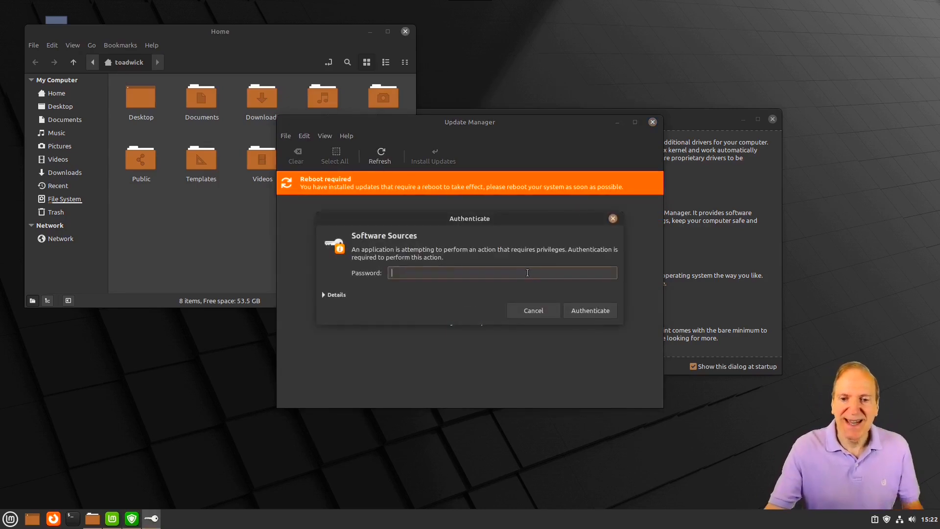
{"action": "key", "text": "Return"}
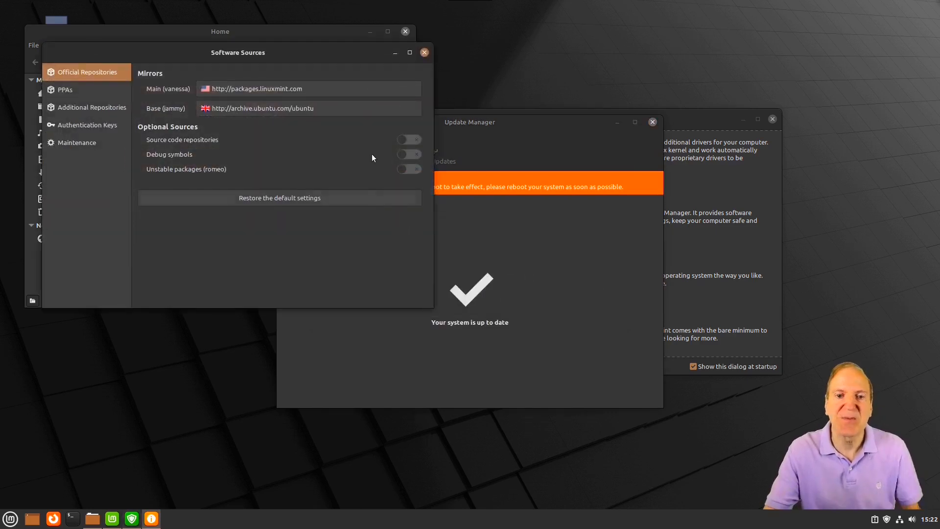
{"action": "left_click", "coordinate": [425, 52]}
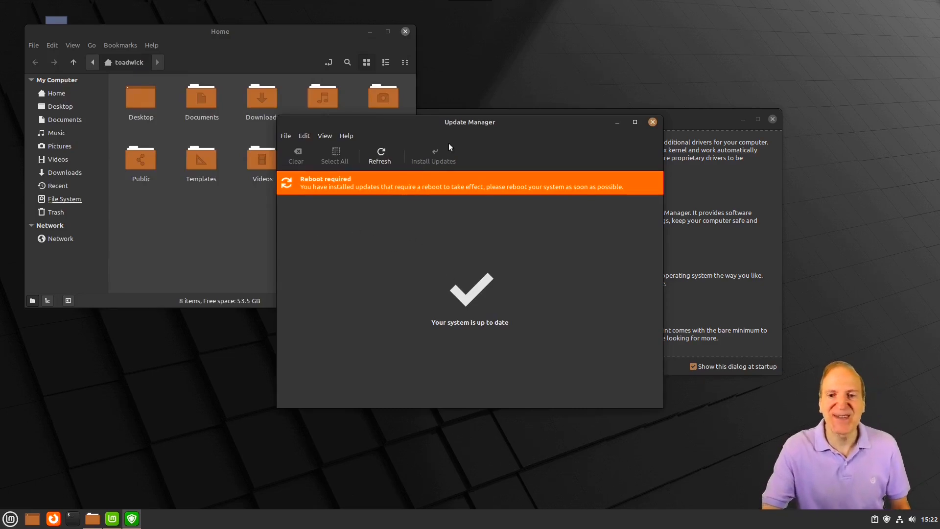
Close the Update Manager, the Welcome window and the Home folder window to clear the desktop
{"action": "left_click_drag", "start_coordinate": [465, 123], "coordinate": [434, 135]}
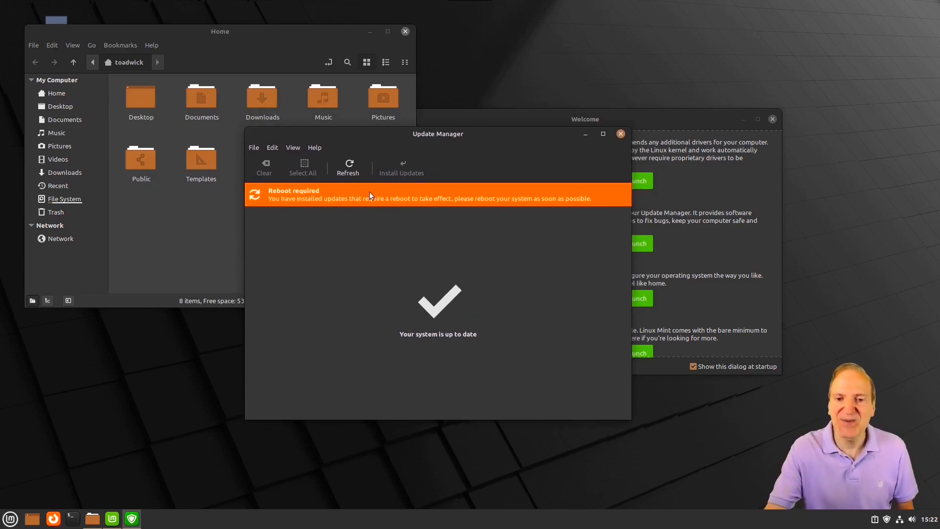
{"action": "left_click", "coordinate": [621, 134]}
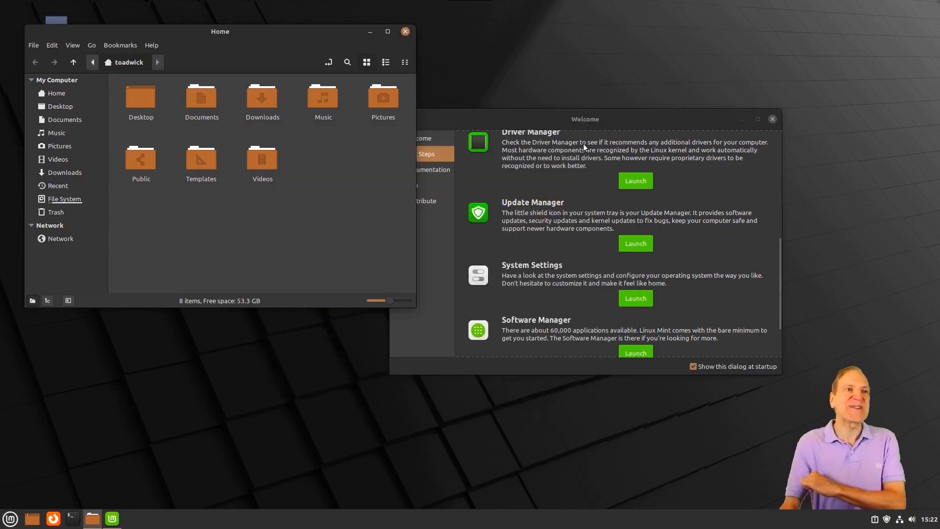
{"action": "left_click", "coordinate": [602, 121]}
{"action": "left_click", "coordinate": [772, 119]}
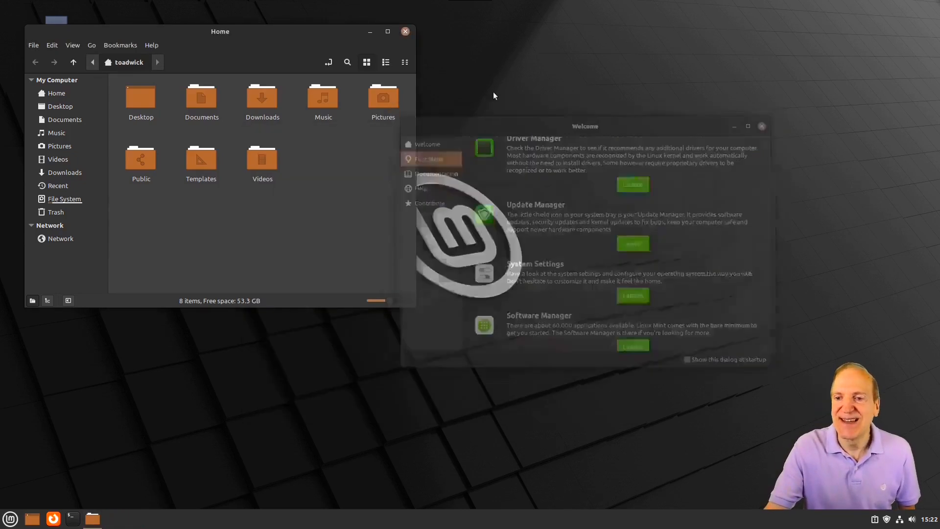
{"action": "left_click", "coordinate": [406, 32]}
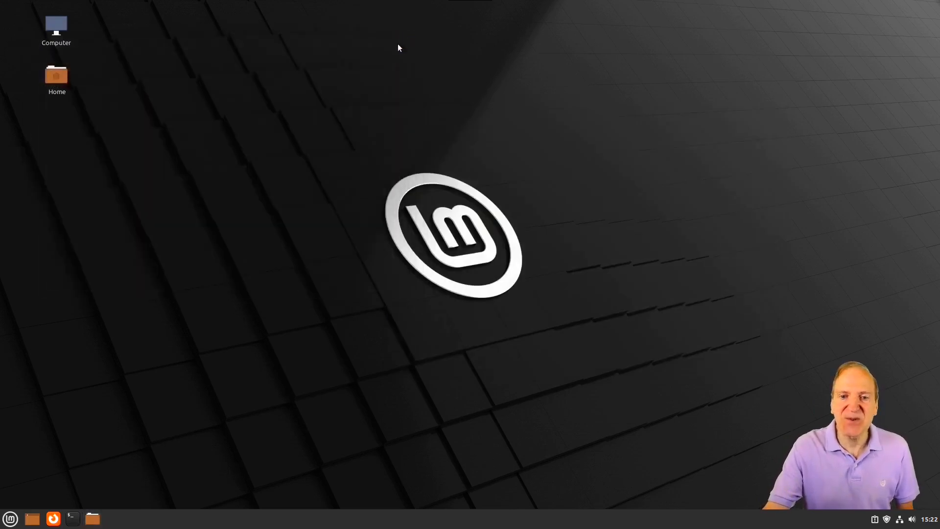
Restart the system, log back in with the account password, and close the Welcome window
{"action": "left_click", "coordinate": [9, 518]}
{"action": "left_click", "coordinate": [25, 480]}
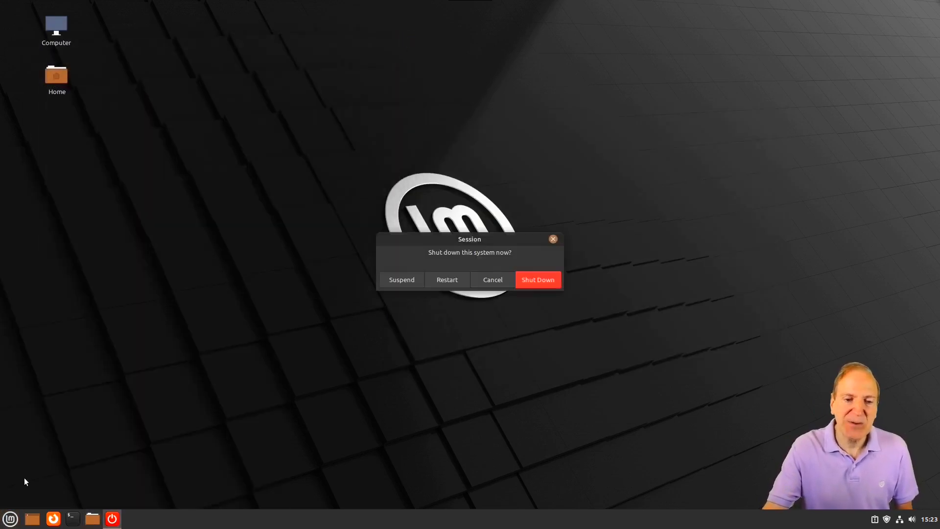
{"action": "left_click", "coordinate": [440, 279]}
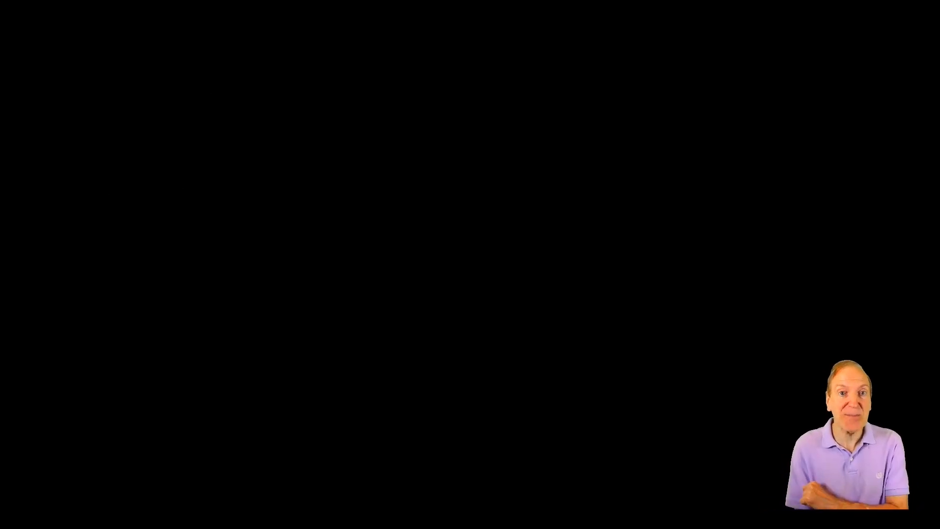
{"action": "type", "text": "••••••"}
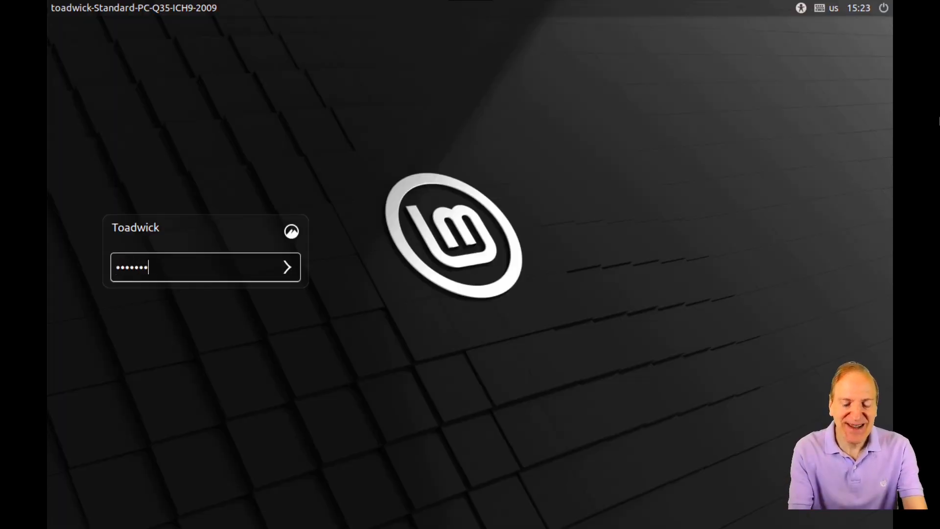
{"action": "key", "text": "Return"}
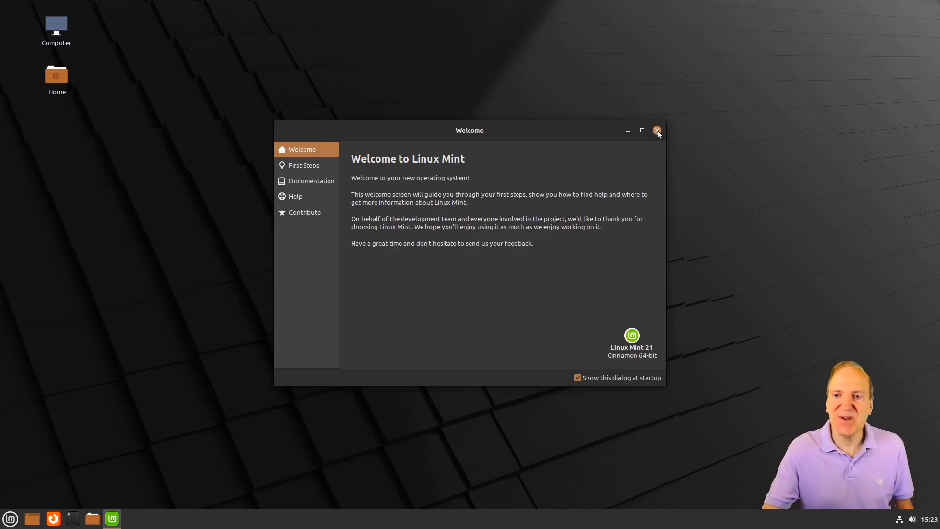
{"action": "left_click", "coordinate": [657, 130]}
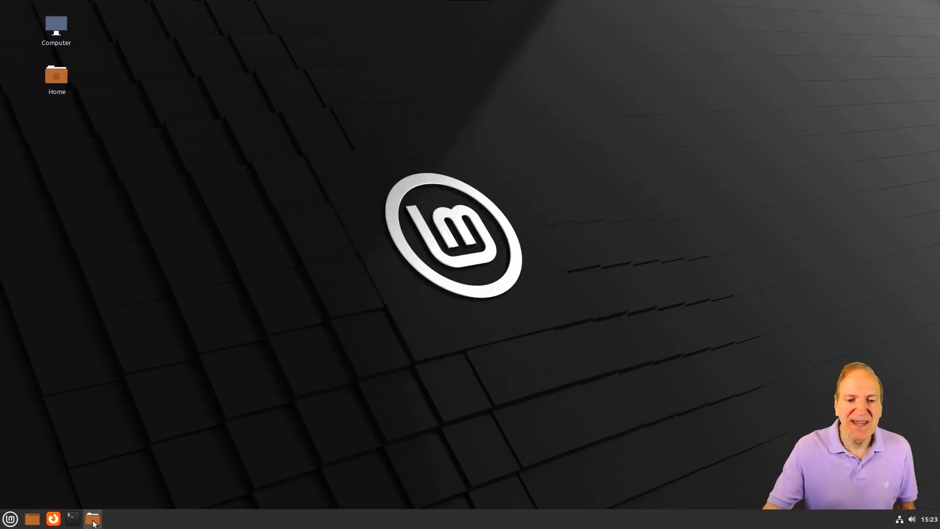
Open a terminal and install htop with sudo apt install htop, authenticating with the account password
{"action": "left_click", "coordinate": [69, 519]}
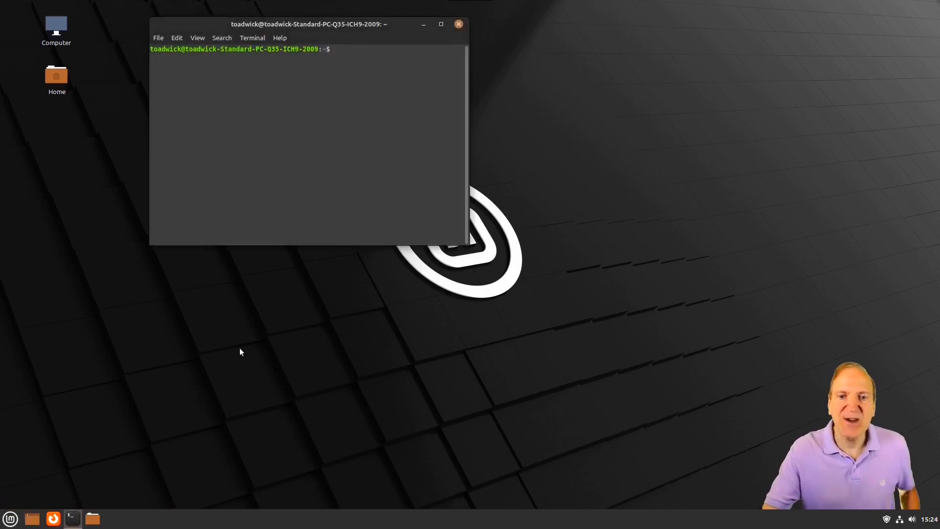
{"action": "type", "text": "sudo apt insta"}
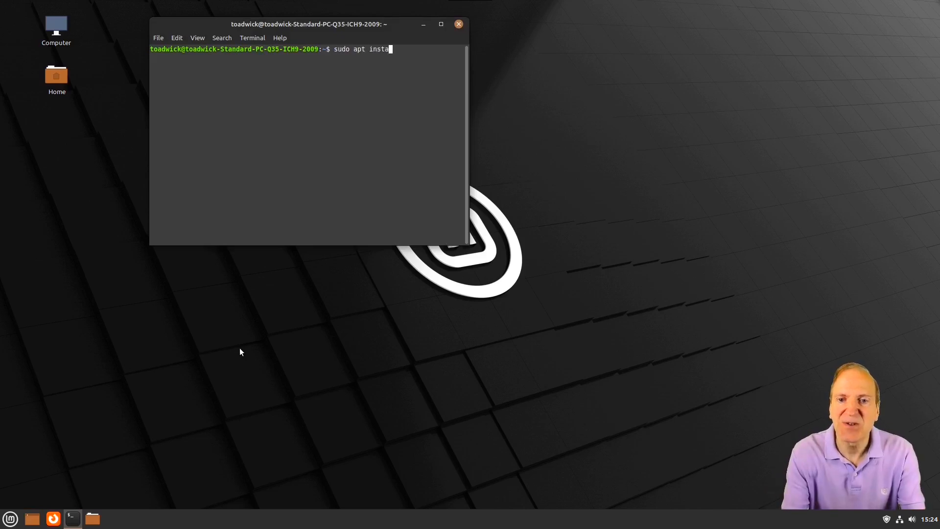
{"action": "type", "text": "ll htop"}
{"action": "key", "text": "Return"}
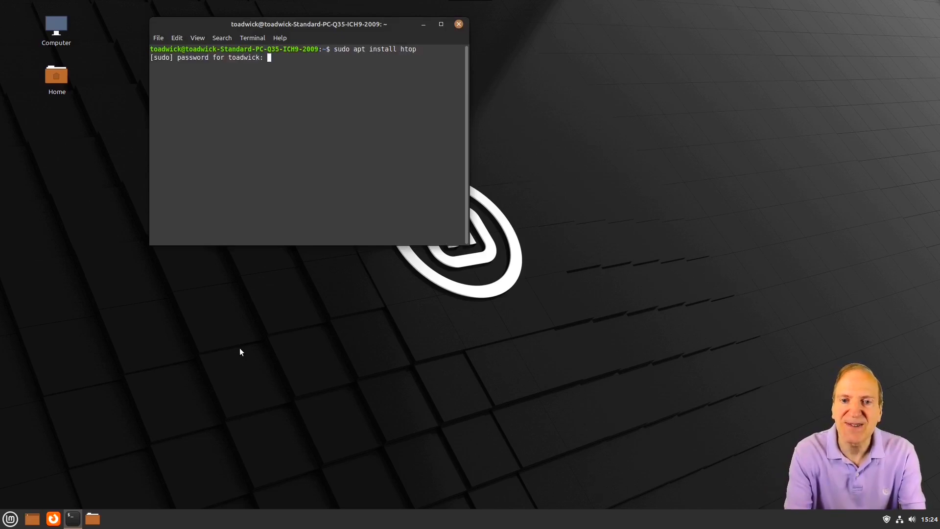
{"action": "key", "text": "Return"}
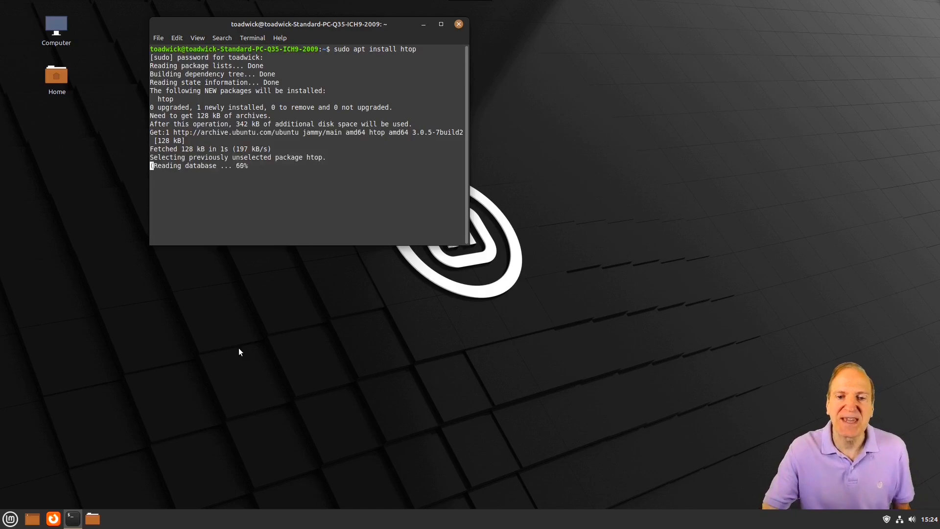
Enlarge the terminal text and check the running kernel release with uname -r
{"action": "key", "text": "ctrl+plus"}
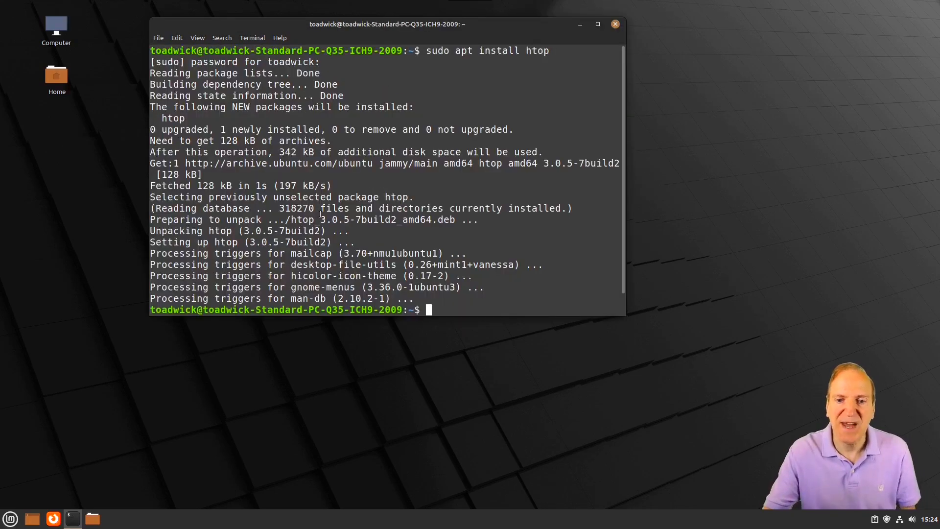
{"action": "type", "text": "="}
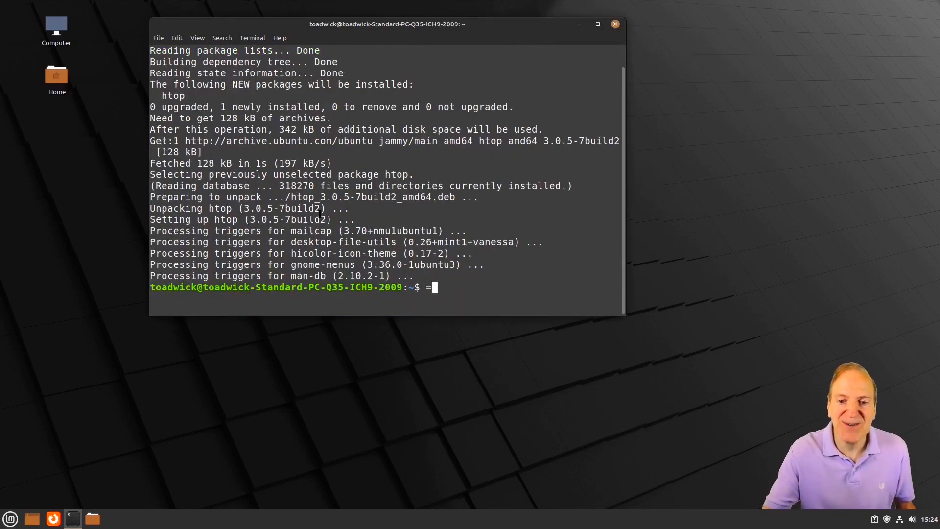
{"action": "key", "text": "ctrl+plus"}
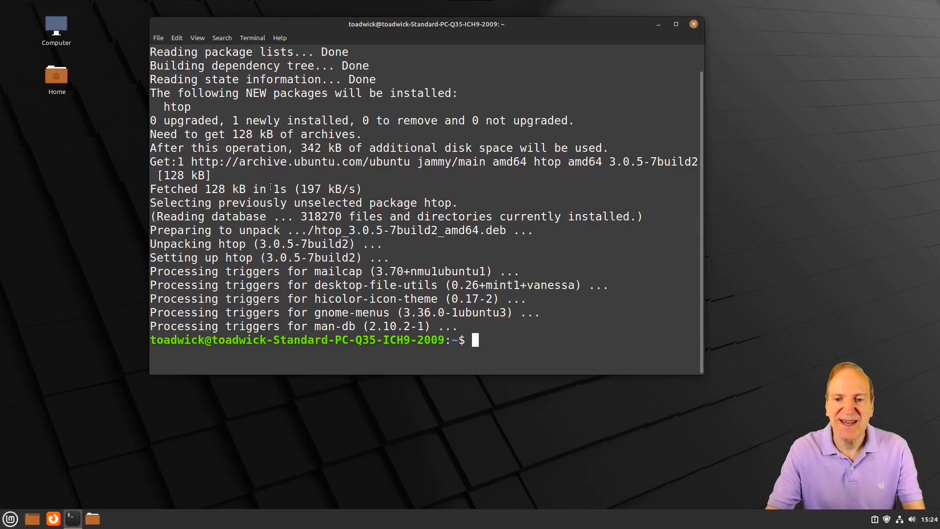
{"action": "type", "text": "uname -r"}
{"action": "key", "text": "Return"}
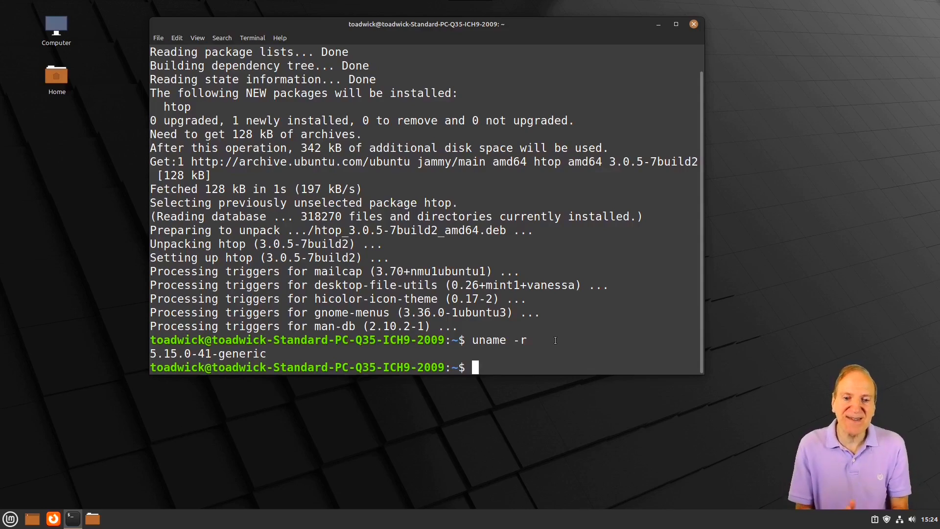
Run htop to examine the running processes and memory use, and quit it
{"action": "type", "text": "htop"}
{"action": "key", "text": "Return"}
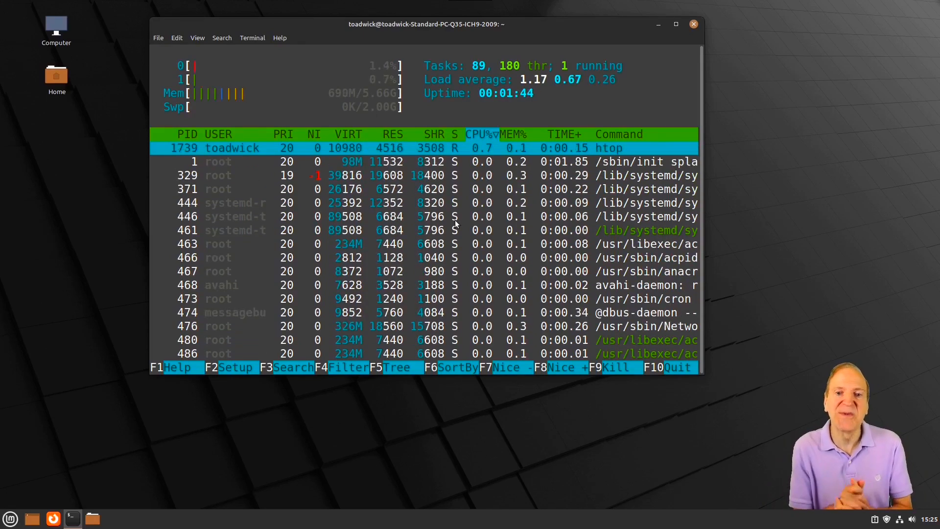
{"action": "key", "text": "q"}
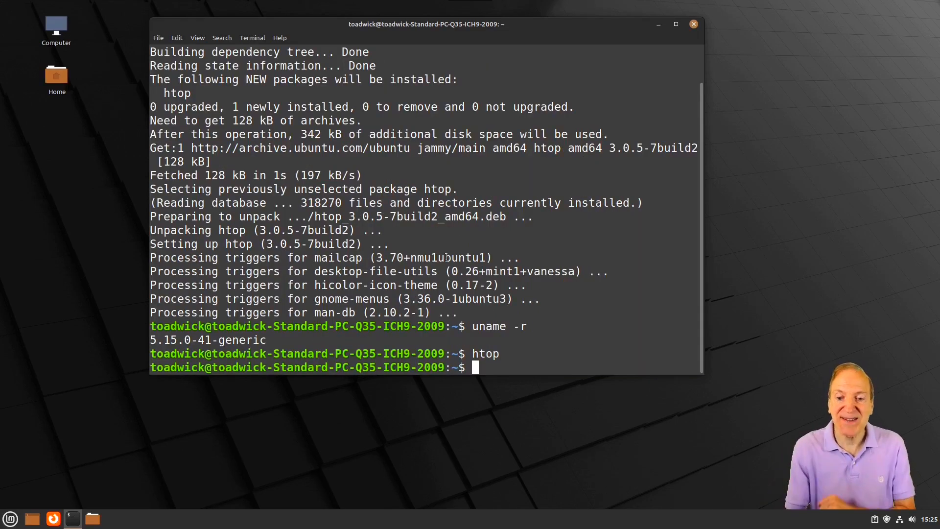
Display the system information with neofetch, and close the terminal after reading it
{"action": "type", "text": "neofetch"}
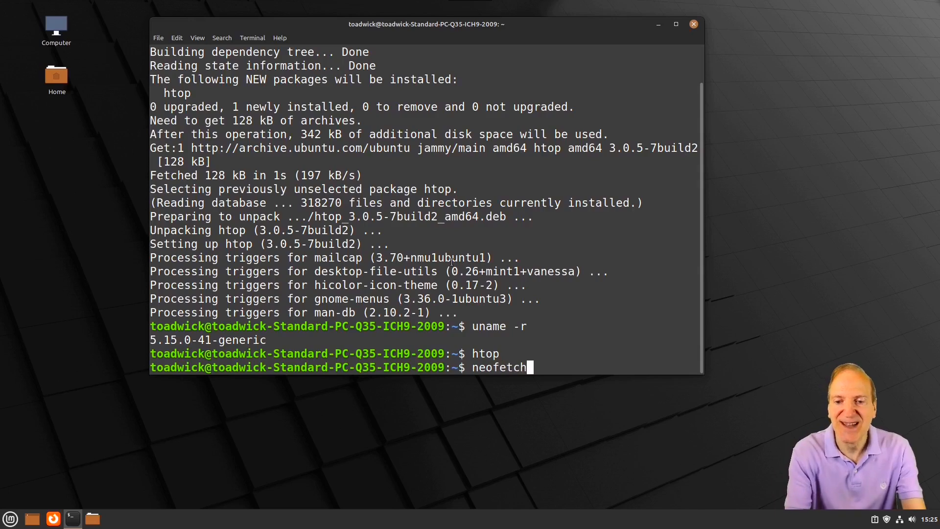
{"action": "key", "text": "Return"}
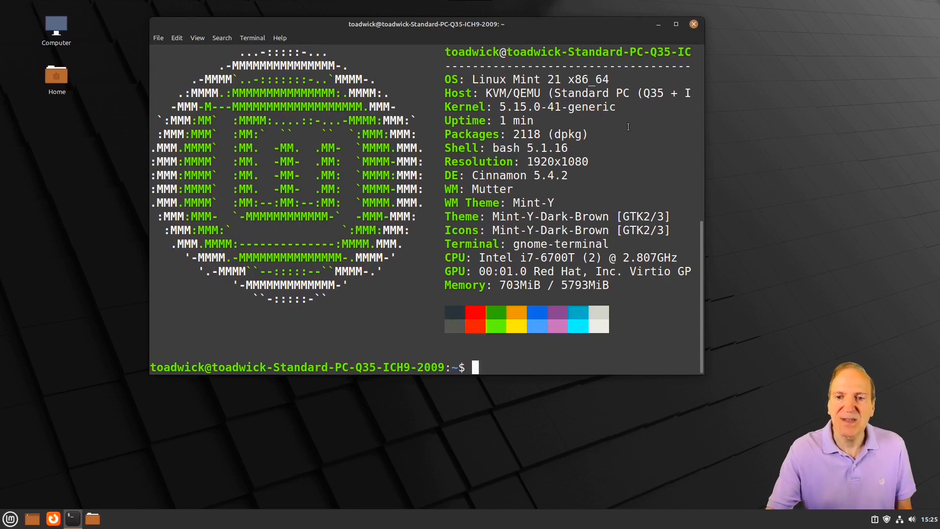
{"action": "left_click", "coordinate": [693, 24]}
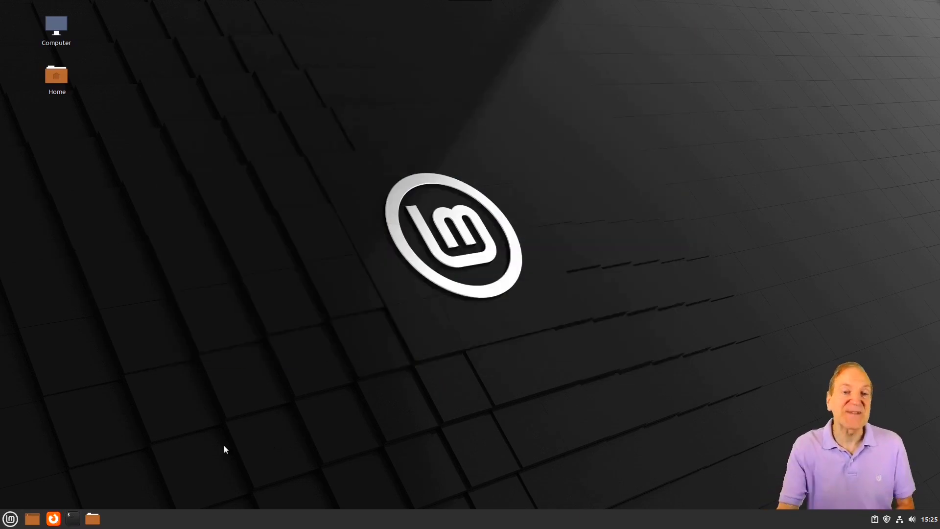
View the pending System Reports, close that window, and open the sound volume controls
{"action": "left_click", "coordinate": [874, 520]}
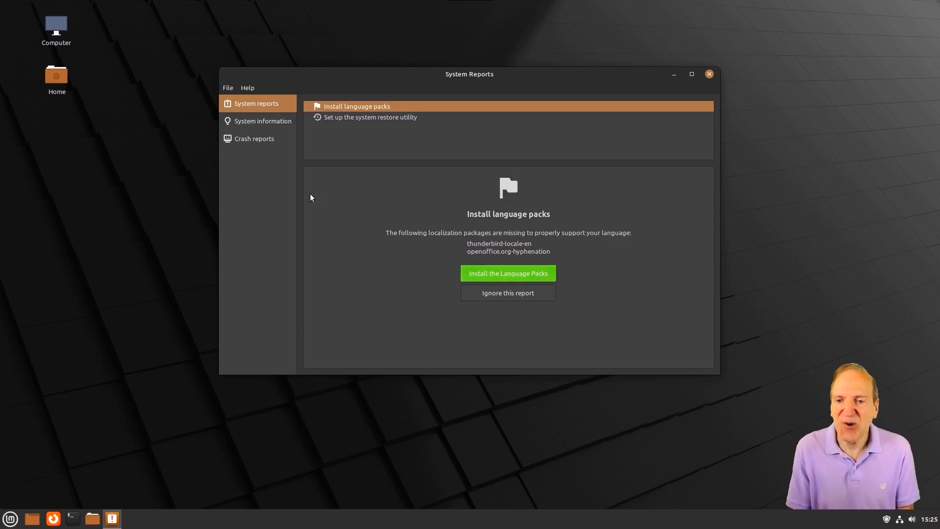
{"action": "left_click", "coordinate": [709, 74]}
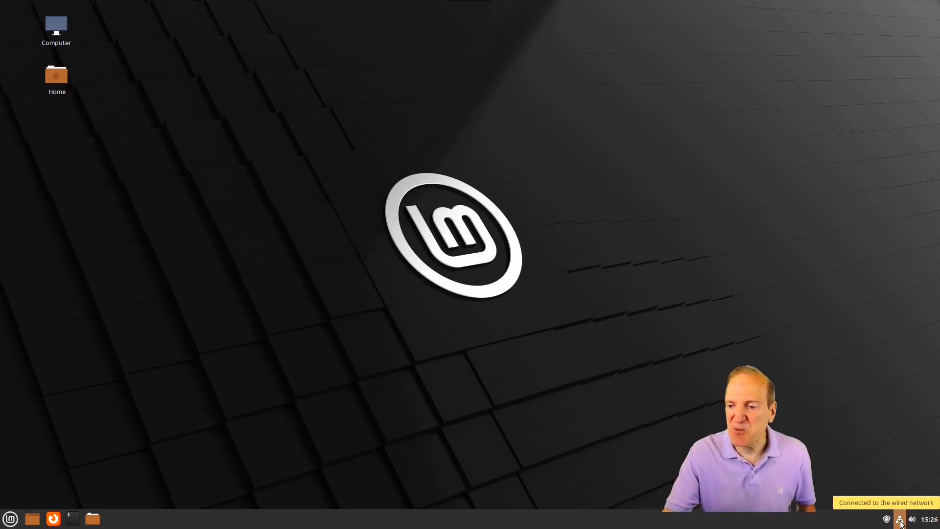
{"action": "left_click", "coordinate": [912, 519]}
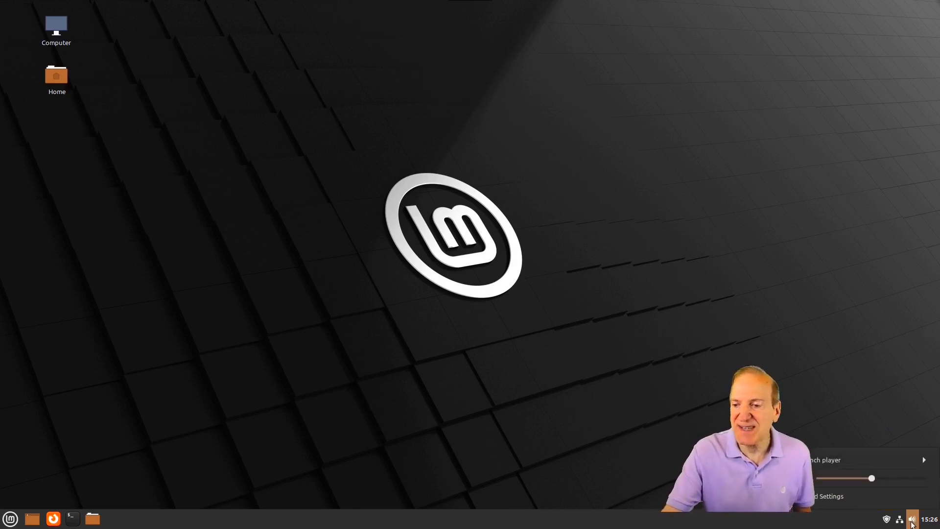
Review the Output, Input, Settings, Applications and Sounds pages of the Sound settings, and close the window
{"action": "left_click", "coordinate": [832, 496]}
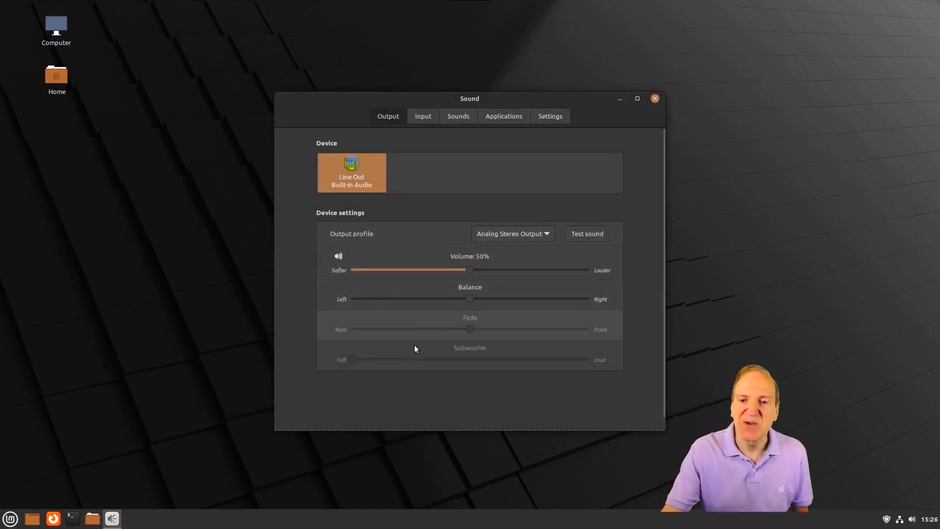
{"action": "left_click", "coordinate": [427, 116]}
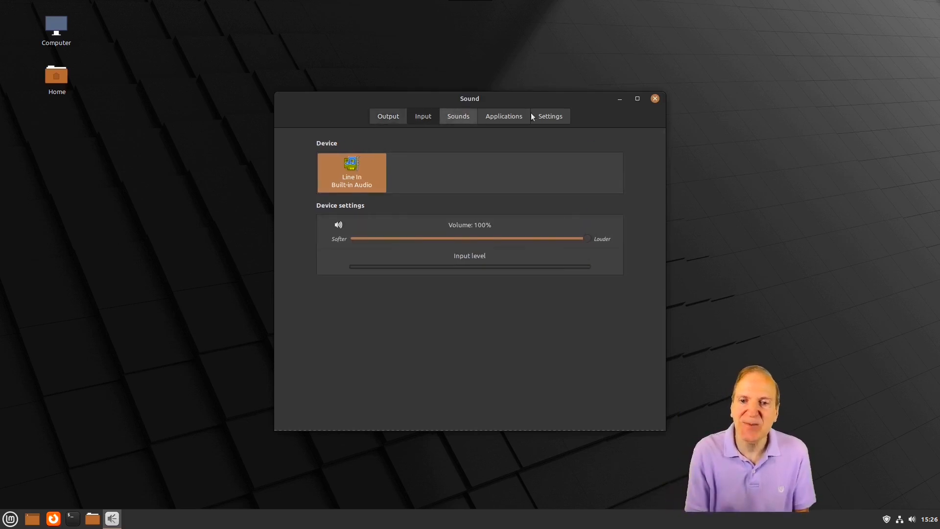
{"action": "left_click", "coordinate": [555, 118]}
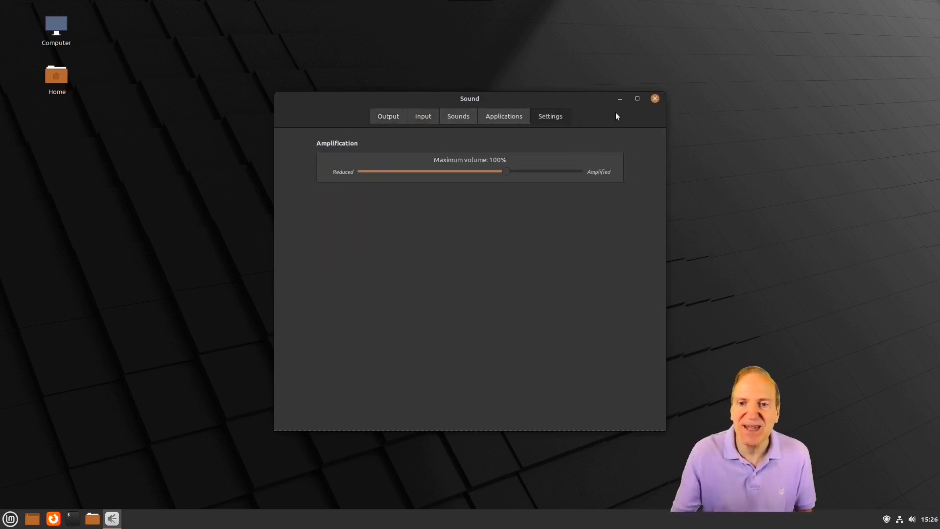
{"action": "left_click", "coordinate": [499, 116]}
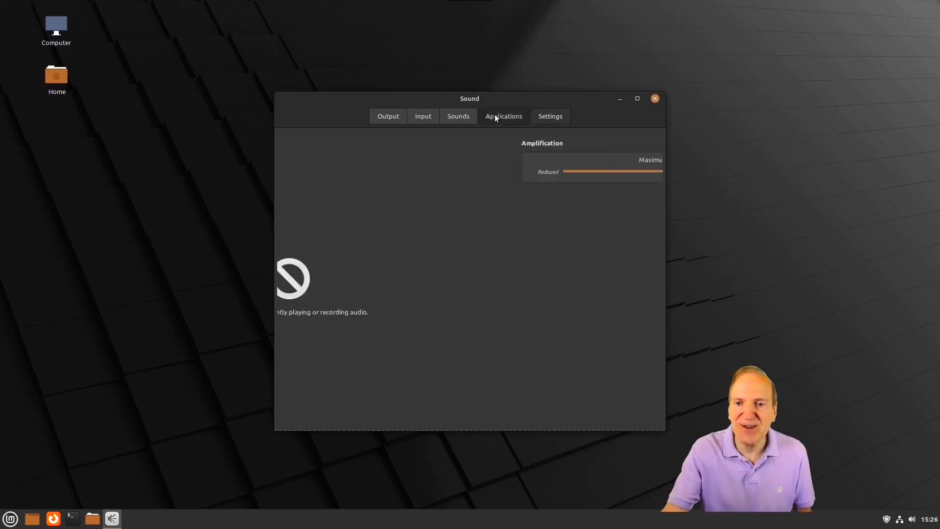
{"action": "left_click", "coordinate": [458, 116]}
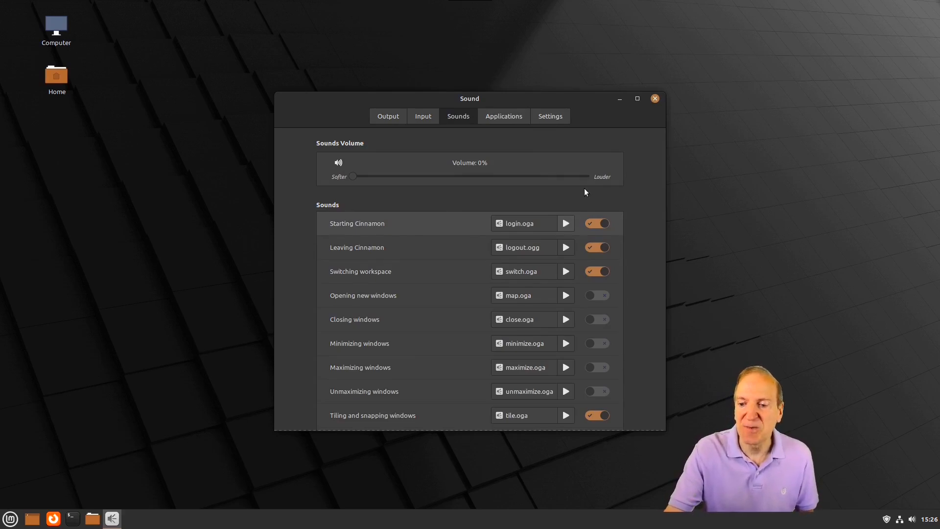
{"action": "left_click", "coordinate": [654, 101]}
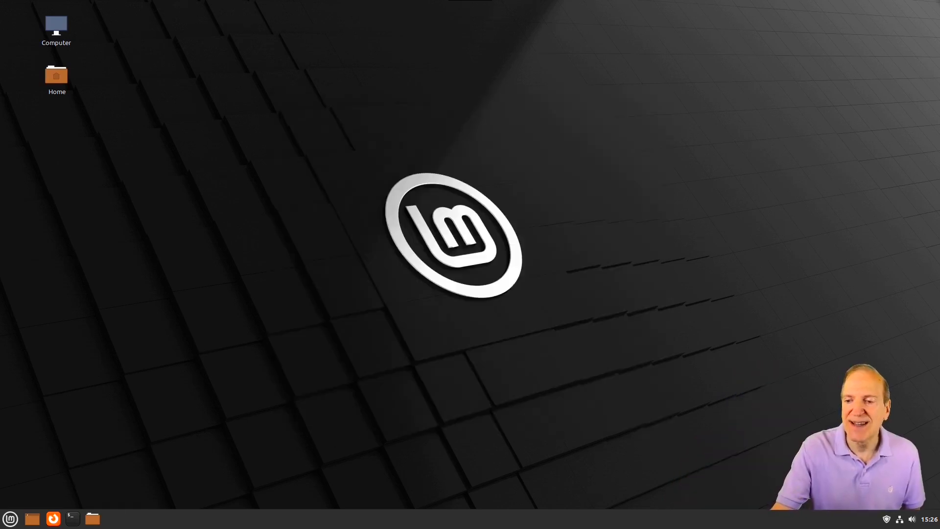
View the desktop calendar and the application menu, and open the Software Manager
{"action": "left_click", "coordinate": [930, 520]}
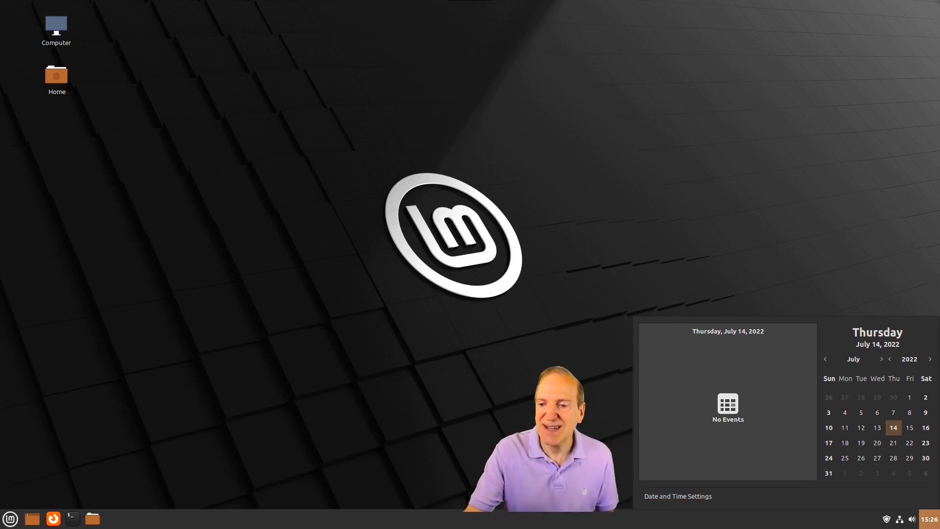
{"action": "left_click", "coordinate": [553, 472]}
{"action": "left_click", "coordinate": [3, 520]}
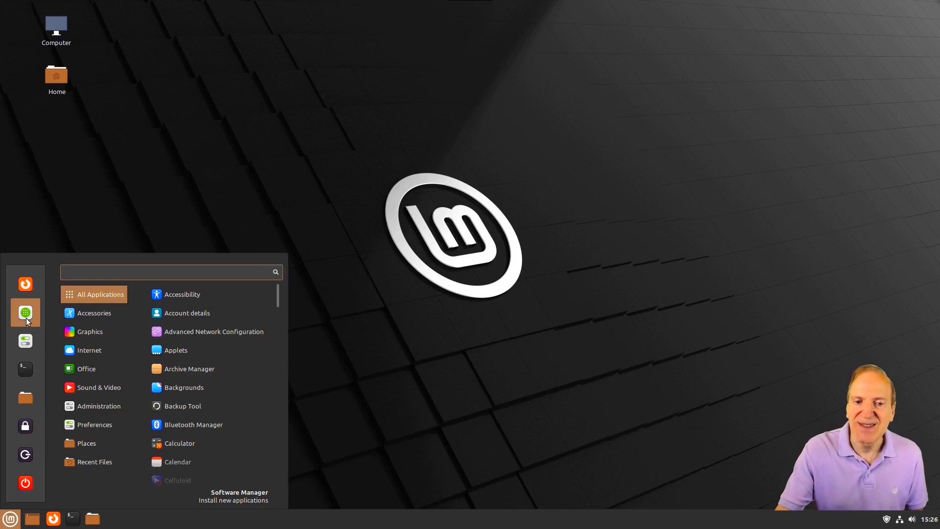
{"action": "left_click", "coordinate": [143, 523]}
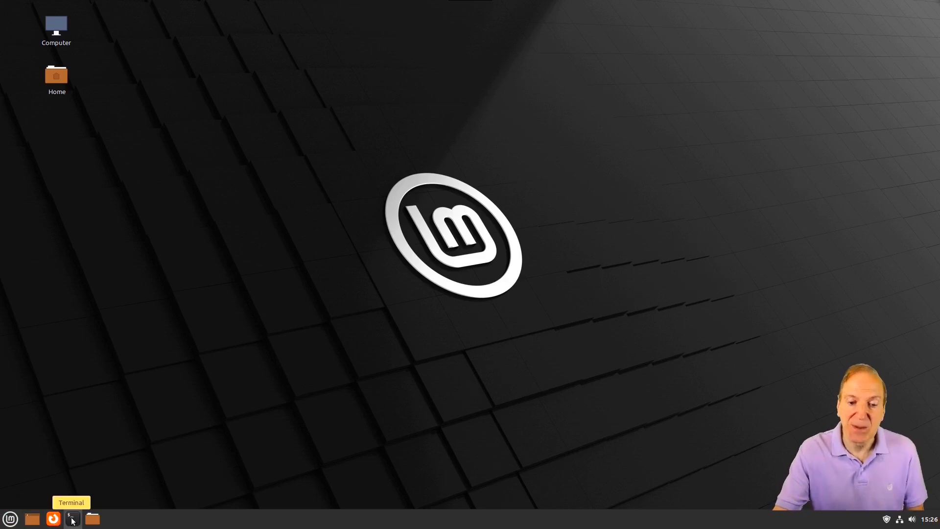
{"action": "left_click", "coordinate": [10, 518]}
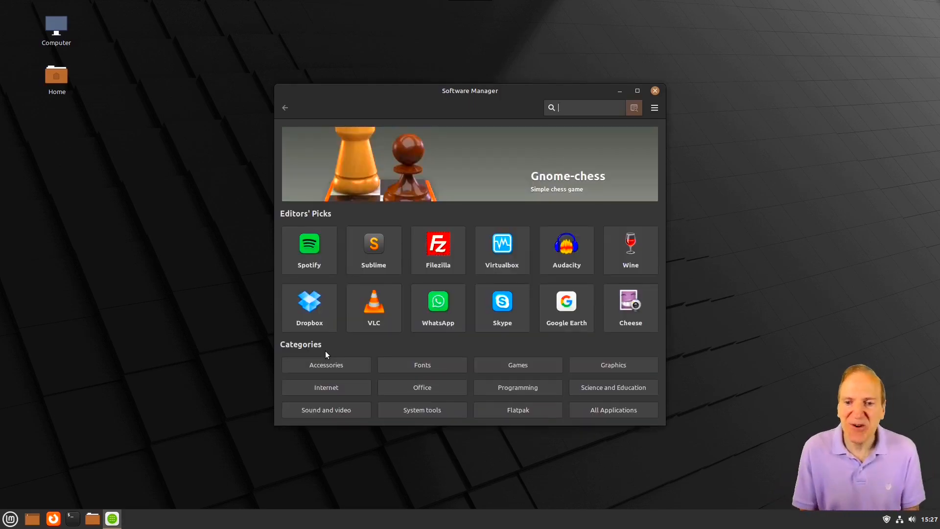
Open a terminal and refresh the package lists with sudo apt update, authorizing with the account password
{"action": "left_click", "coordinate": [72, 515]}
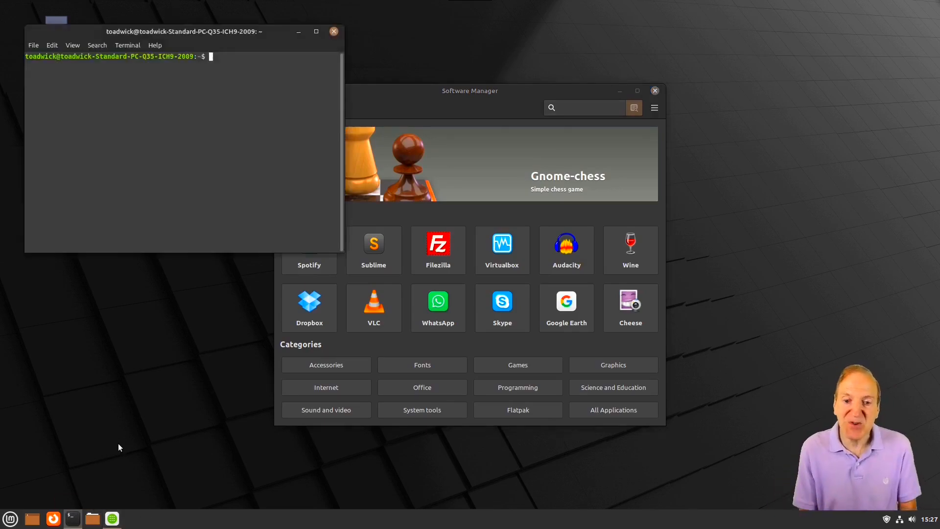
{"action": "type", "text": "sudo apt "}
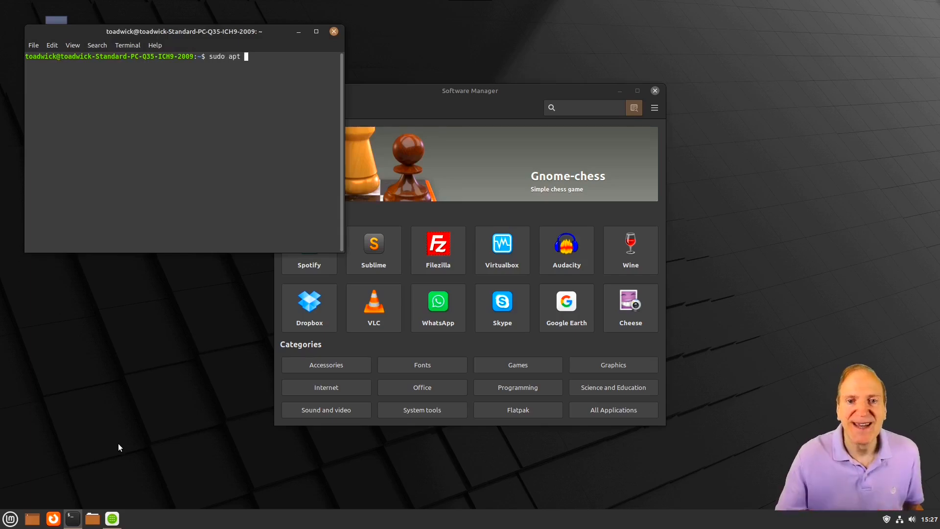
{"action": "type", "text": "update"}
{"action": "key", "text": "Return"}
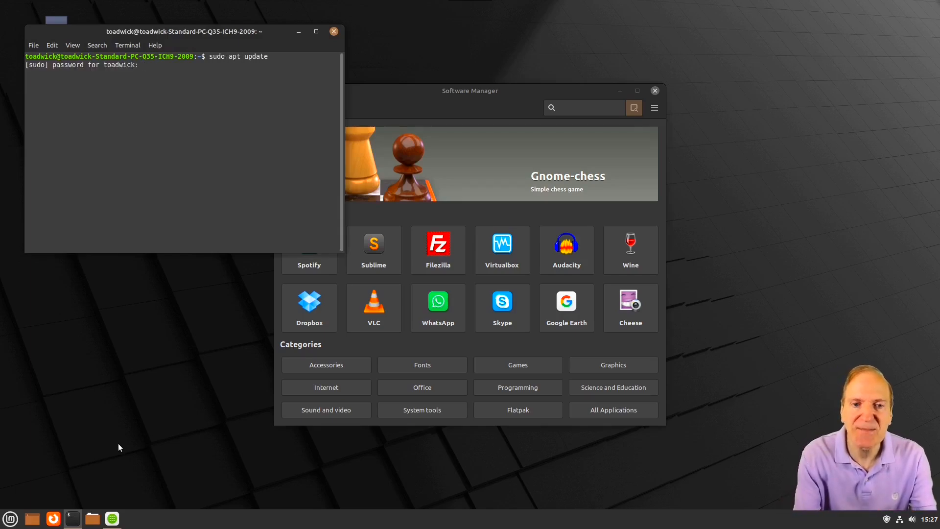
{"action": "key", "text": "Return"}
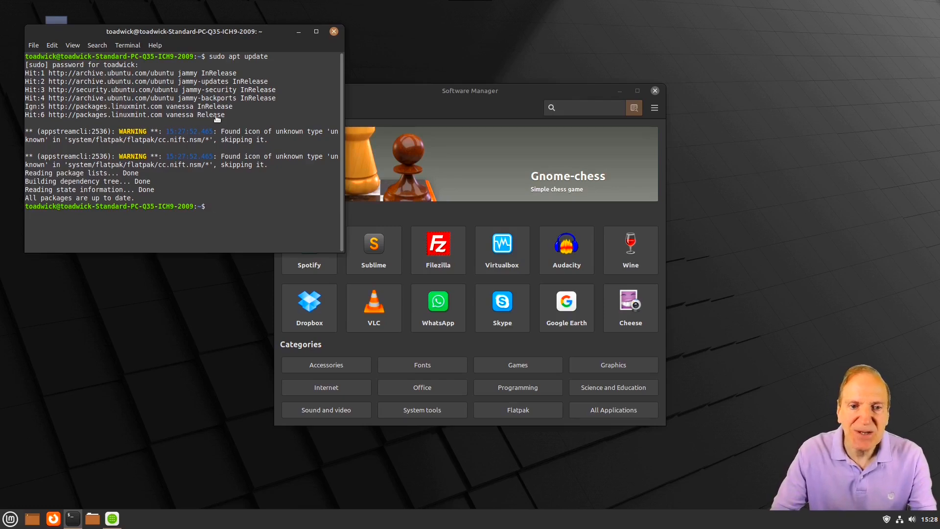
Open VLC in the Software Manager, read its package details, and install it, authenticating with the account password
{"action": "left_click", "coordinate": [396, 90]}
{"action": "left_click", "coordinate": [381, 305]}
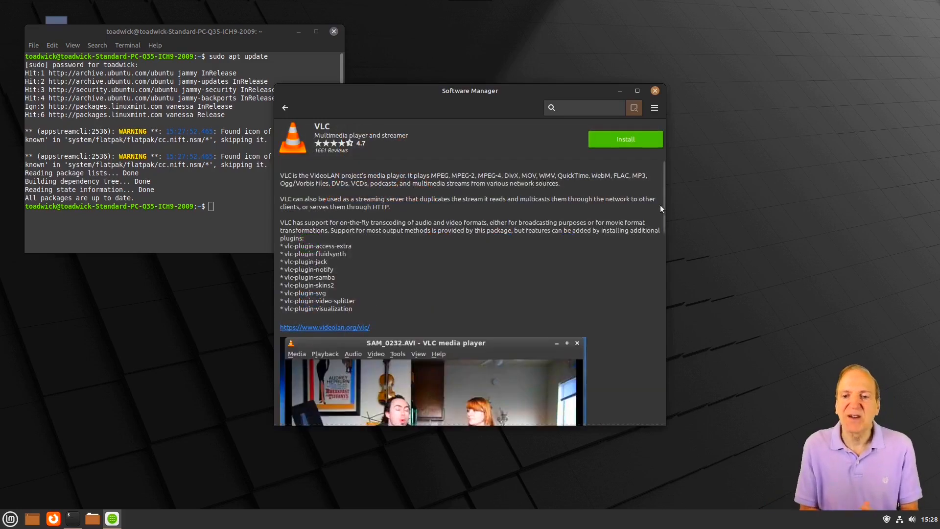
{"action": "scroll", "coordinate": [660, 204], "scroll_direction": "down", "scroll_amount": 6}
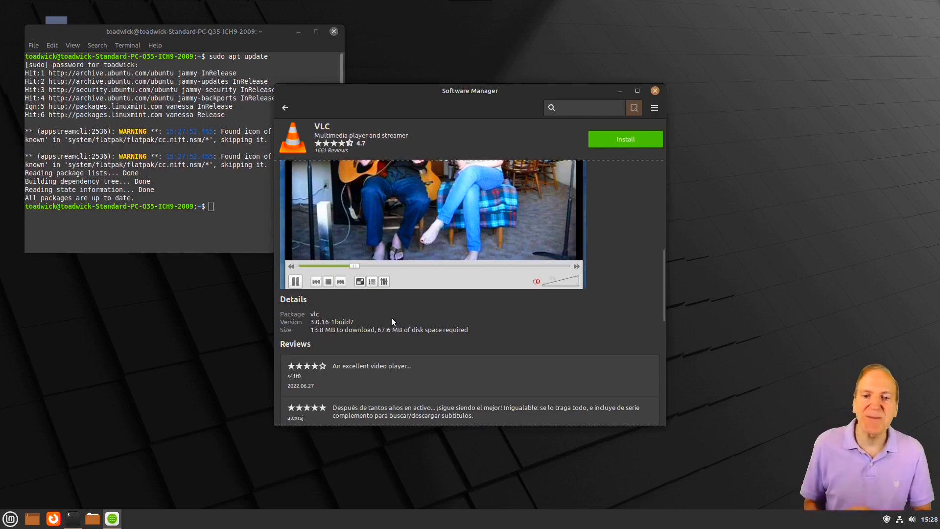
{"action": "left_click", "coordinate": [628, 141]}
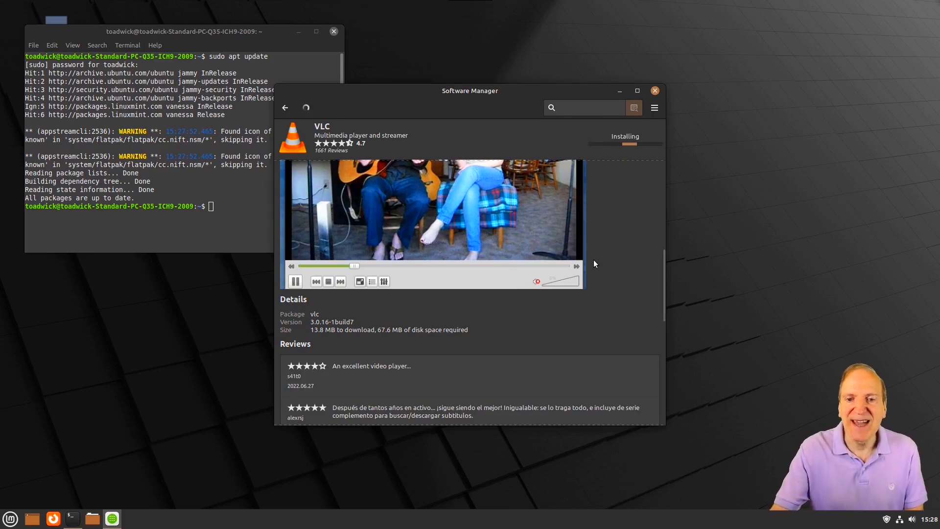
{"action": "type", "text": "•••••••"}
{"action": "key", "text": "Return"}
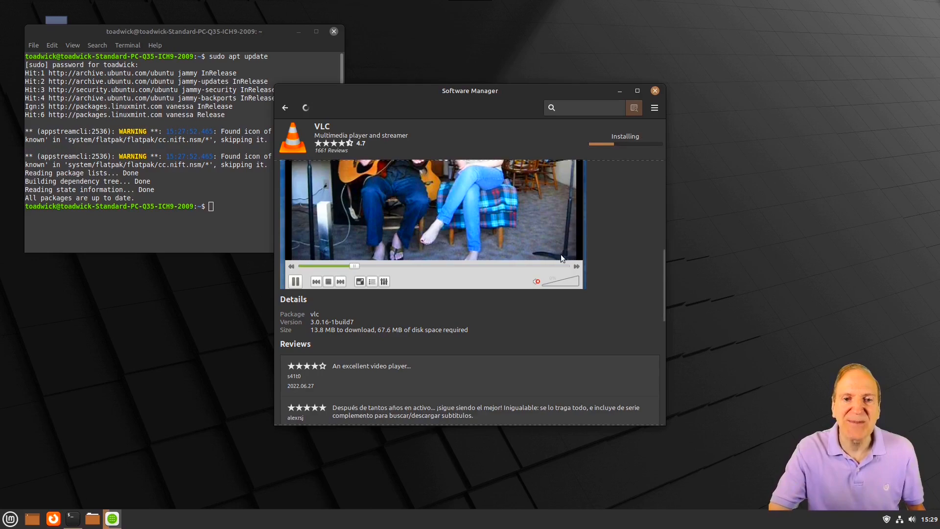
Examine the Wine package's description, version, download size and user reviews in the Software Manager, and return to the main page
{"action": "left_click", "coordinate": [286, 109]}
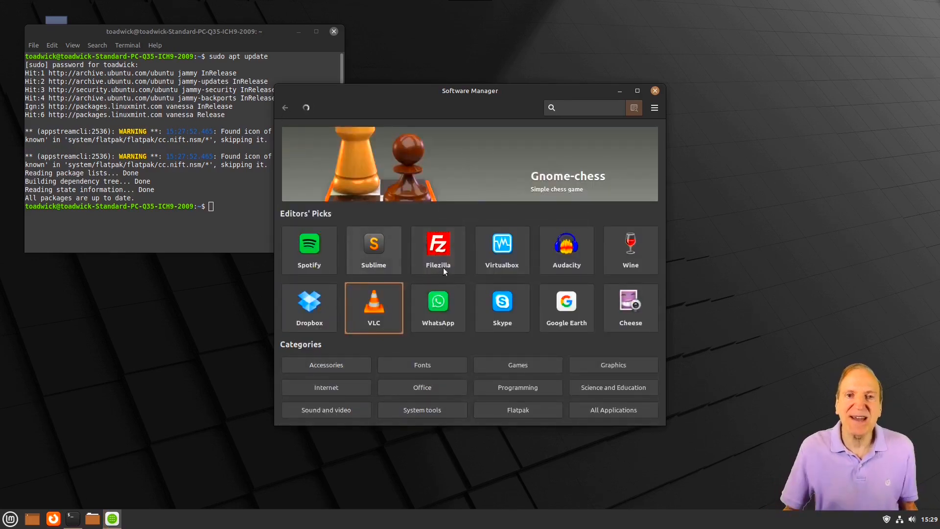
{"action": "left_click", "coordinate": [631, 252]}
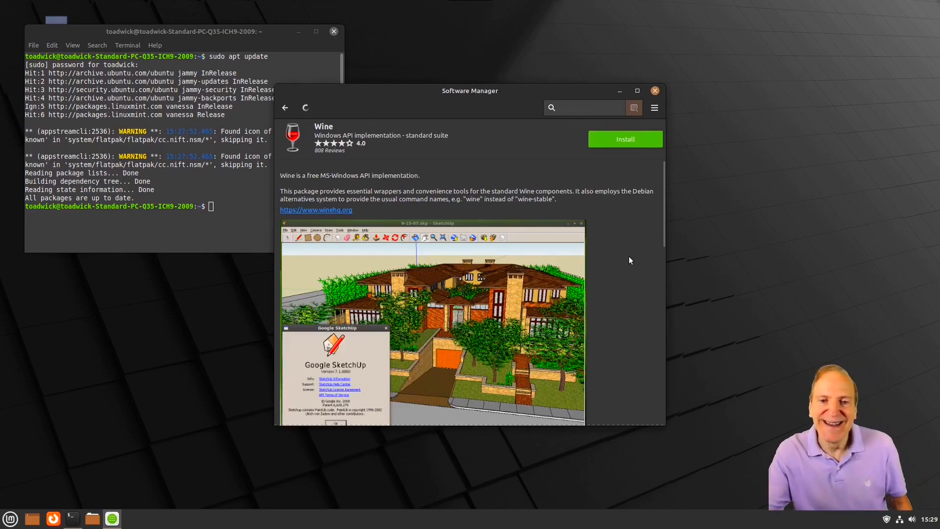
{"action": "scroll", "coordinate": [628, 260], "scroll_direction": "down", "scroll_amount": 2}
{"action": "scroll", "coordinate": [629, 262], "scroll_direction": "down", "scroll_amount": 2}
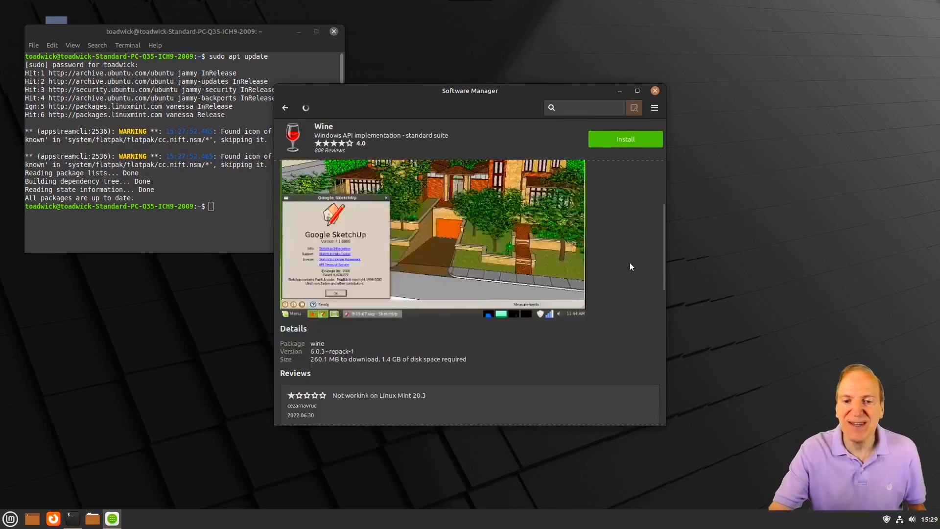
{"action": "scroll", "coordinate": [630, 266], "scroll_direction": "down", "scroll_amount": 1}
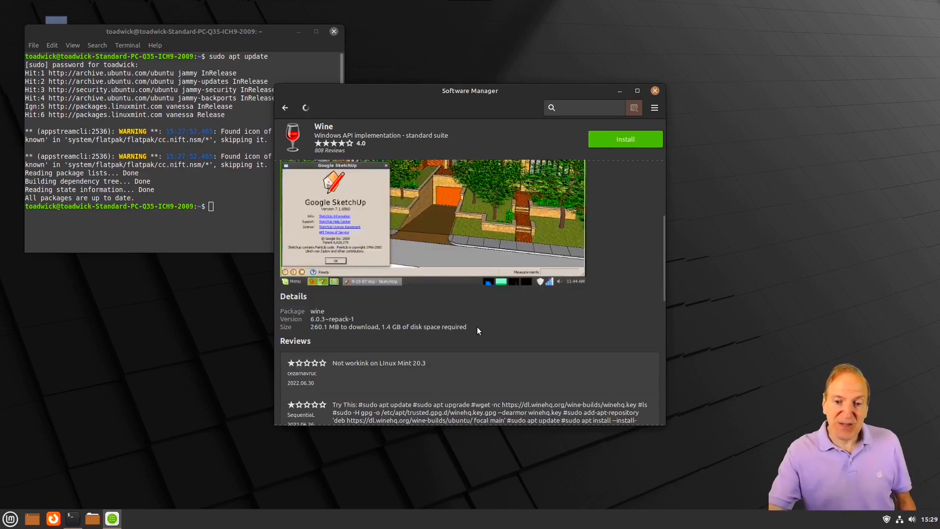
{"action": "scroll", "coordinate": [477, 327], "scroll_direction": "down", "scroll_amount": 3}
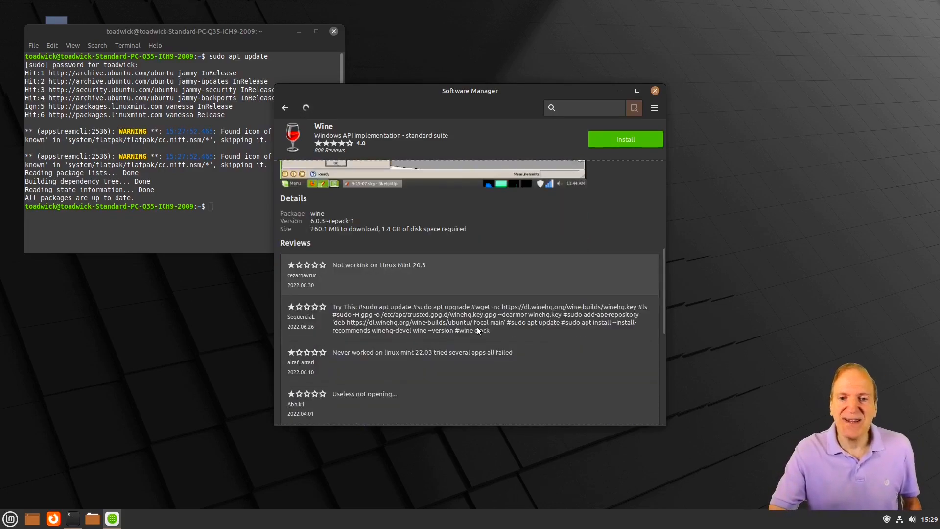
{"action": "scroll", "coordinate": [476, 327], "scroll_direction": "up", "scroll_amount": 3}
{"action": "scroll", "coordinate": [407, 223], "scroll_direction": "up", "scroll_amount": 5}
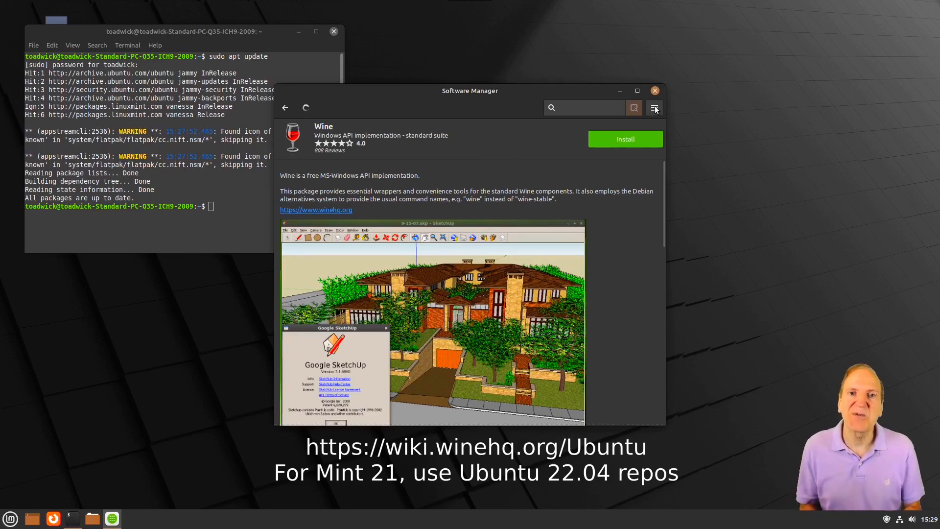
{"action": "left_click", "coordinate": [286, 109]}
Search the package repositories with sudo apt search wine in the terminal, and enlarge the text
{"action": "left_click", "coordinate": [246, 199]}
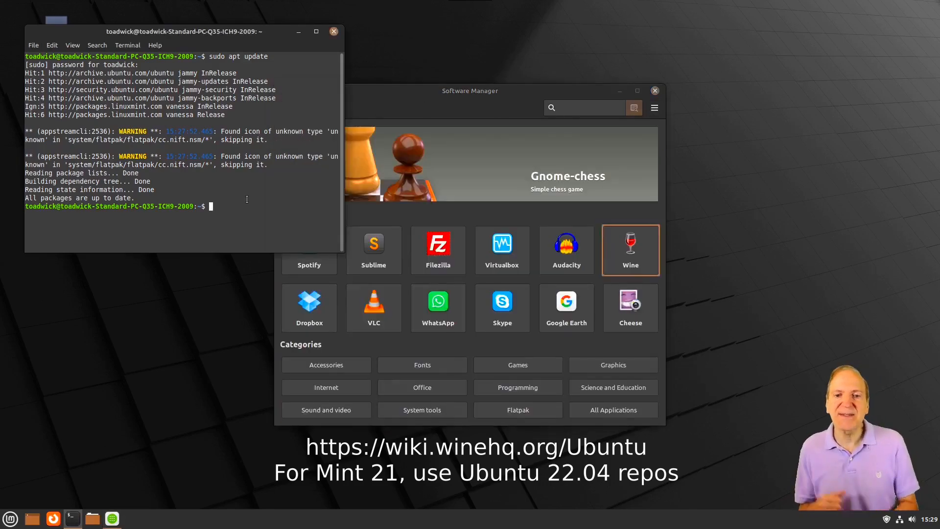
{"action": "type", "text": "sud"}
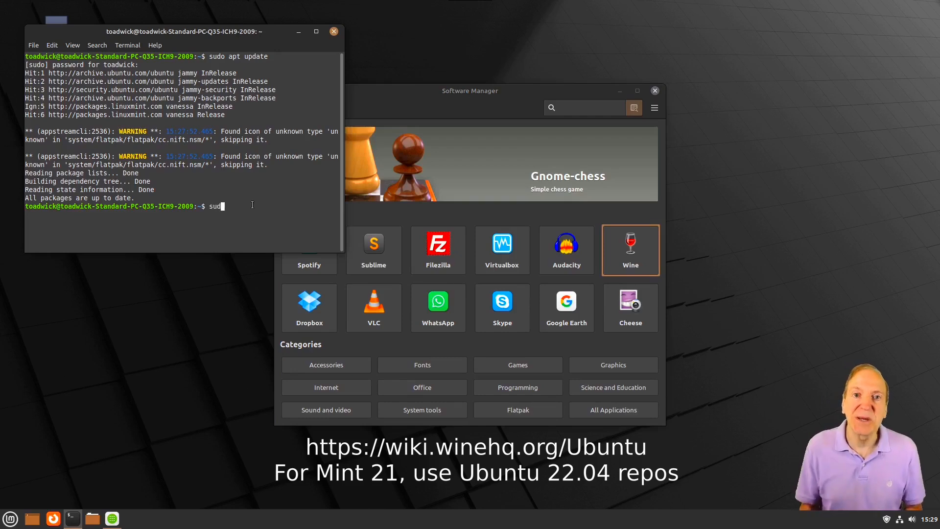
{"action": "type", "text": "o ap"}
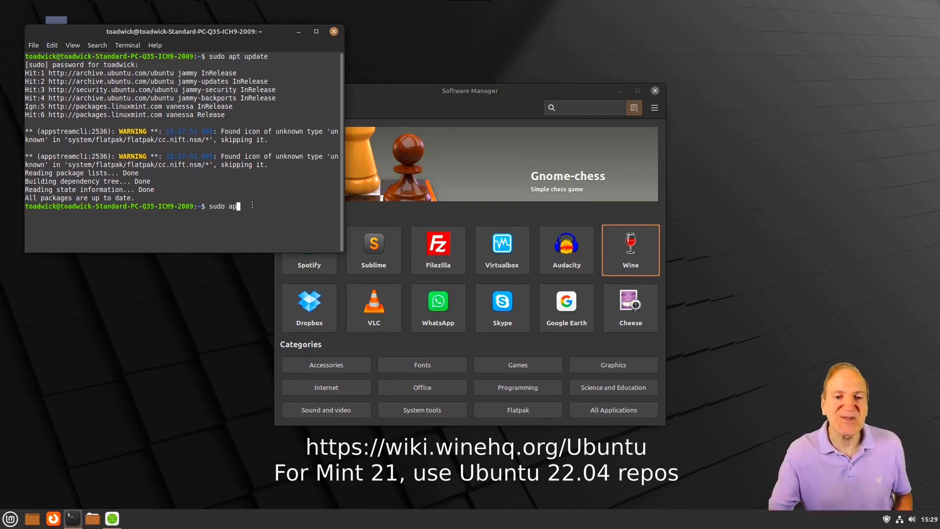
{"action": "type", "text": "t search wine"}
{"action": "key", "text": "Return"}
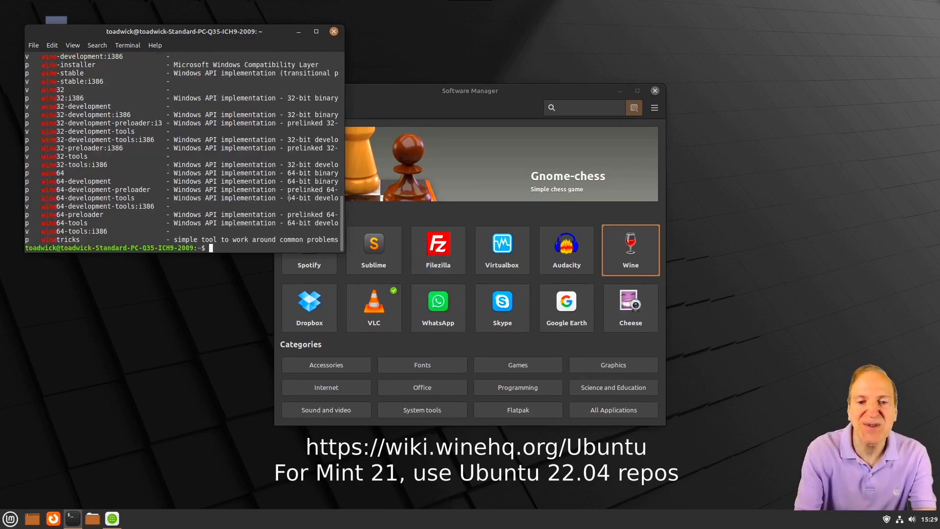
{"action": "key", "text": "ctrl+plus"}
{"action": "key", "text": "ctrl+plus"}
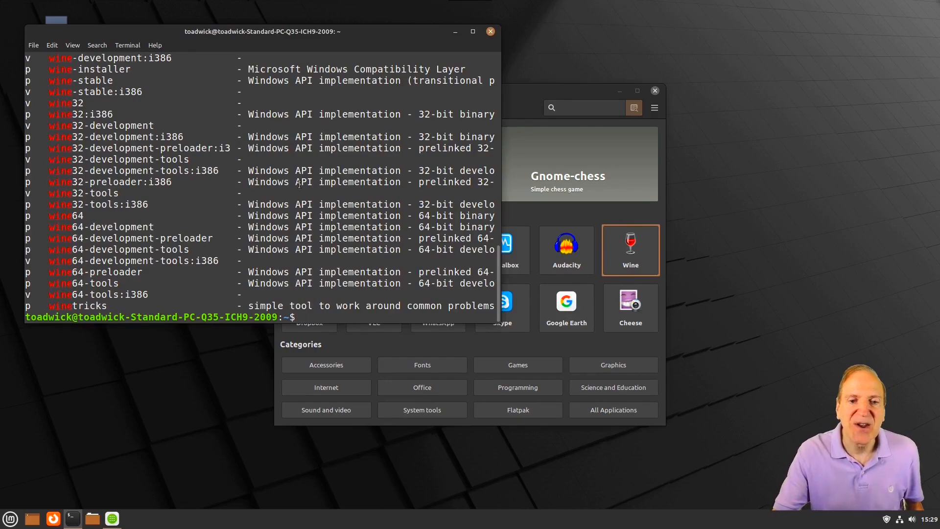
Highlight the wine64-development and winetricks packages in the listing, clear the selection, and close the terminal
{"action": "left_click_drag", "start_coordinate": [47, 227], "coordinate": [161, 228]}
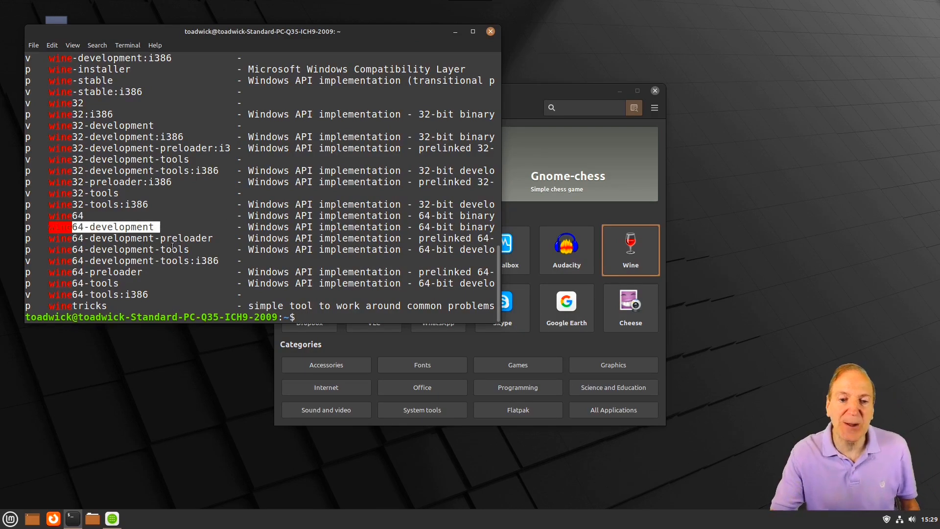
{"action": "left_click_drag", "start_coordinate": [108, 306], "coordinate": [48, 311]}
{"action": "left_click", "coordinate": [182, 274]}
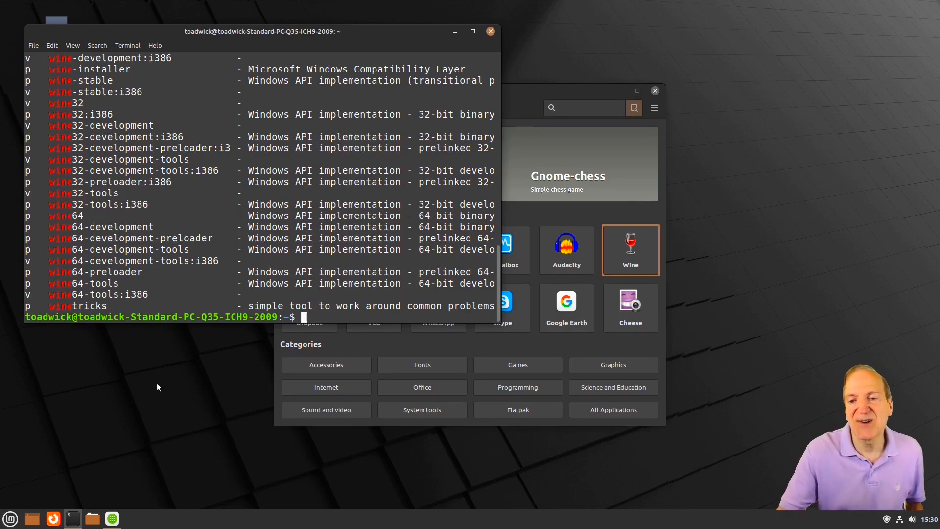
{"action": "left_click", "coordinate": [490, 32]}
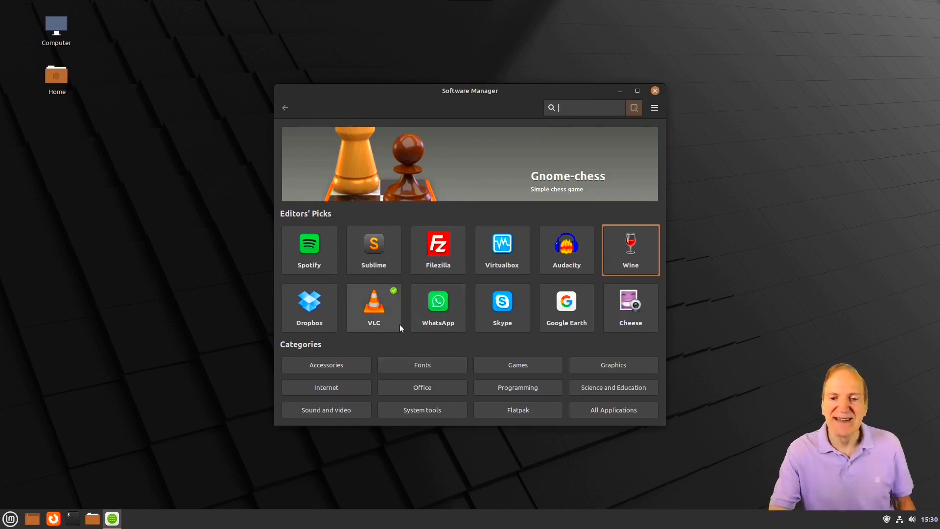
Search the Software Manager for shotcut, open the Shotcut video editor, and read its description, Flatpak details and user reviews
{"action": "type", "text": "shotcut"}
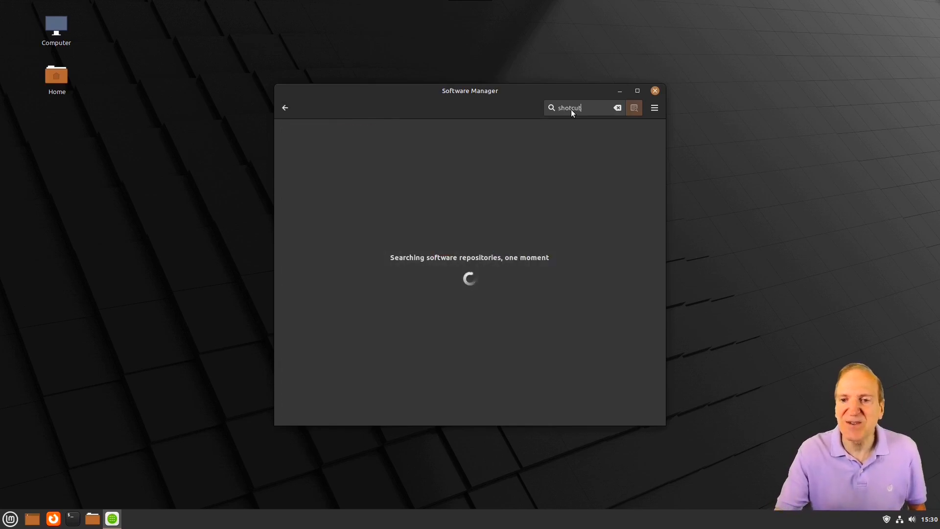
{"action": "left_click", "coordinate": [323, 132]}
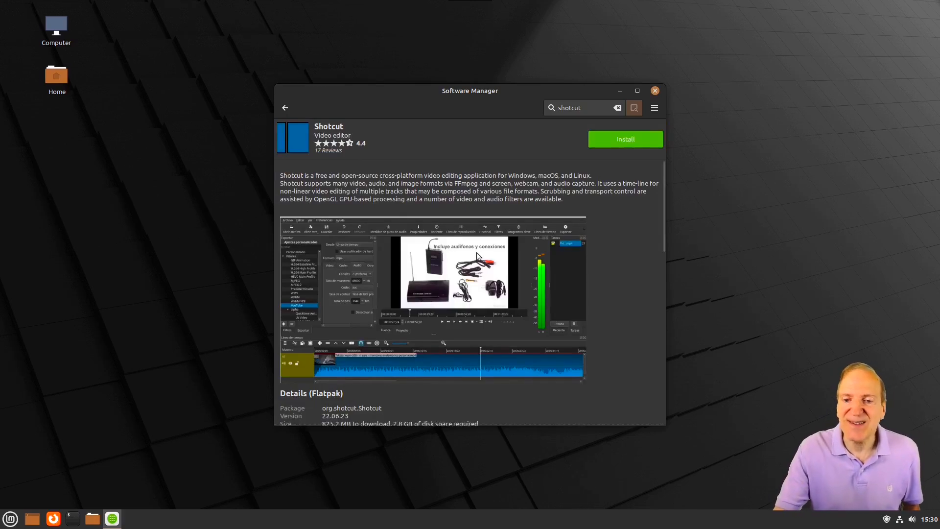
{"action": "scroll", "coordinate": [660, 189], "scroll_direction": "down", "scroll_amount": 1}
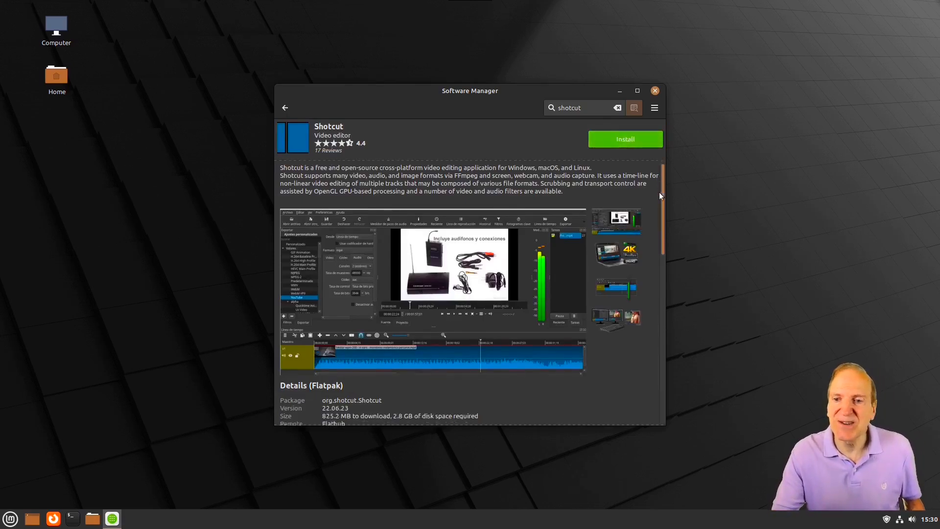
{"action": "scroll", "coordinate": [642, 272], "scroll_direction": "down", "scroll_amount": 5}
{"action": "scroll", "coordinate": [642, 254], "scroll_direction": "up", "scroll_amount": 2}
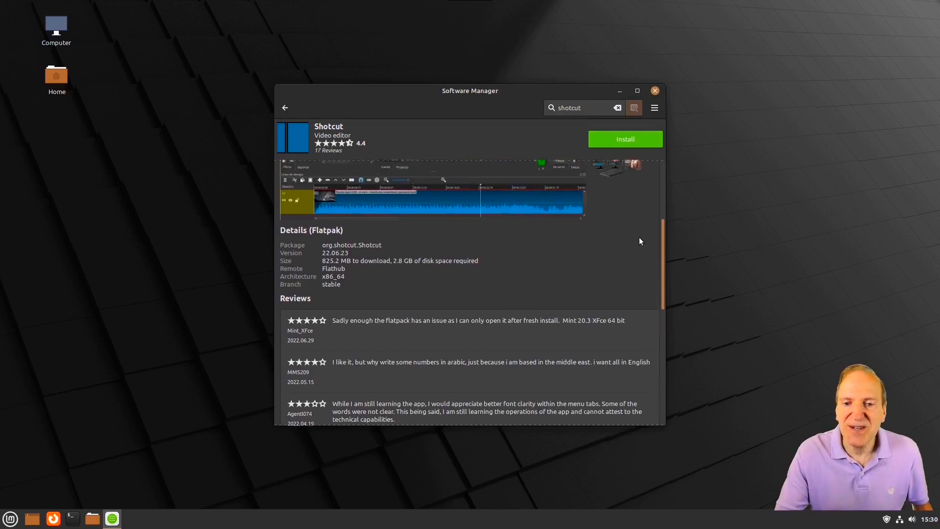
{"action": "scroll", "coordinate": [639, 242], "scroll_direction": "up", "scroll_amount": 2}
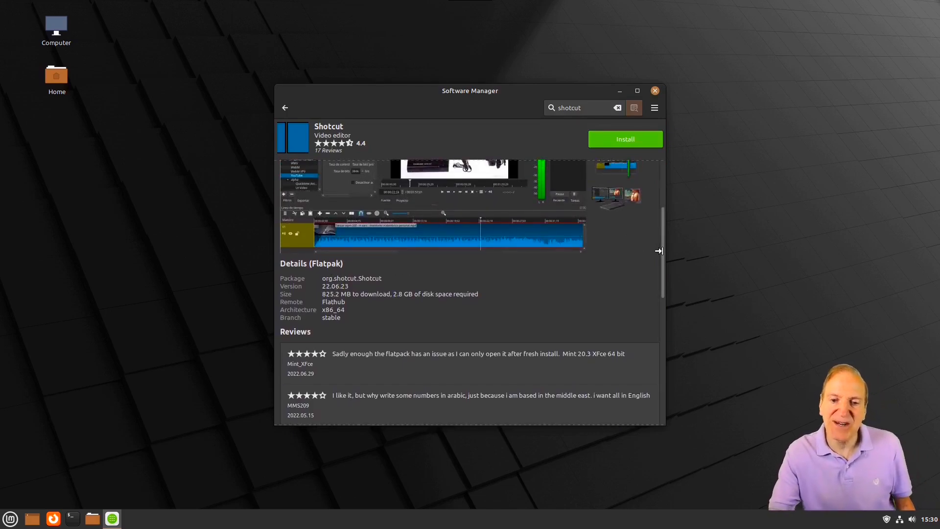
Switch to Firefox, search the web for snap store, open the Snapcraft store result, and accept all trackers
{"action": "left_click", "coordinate": [54, 518]}
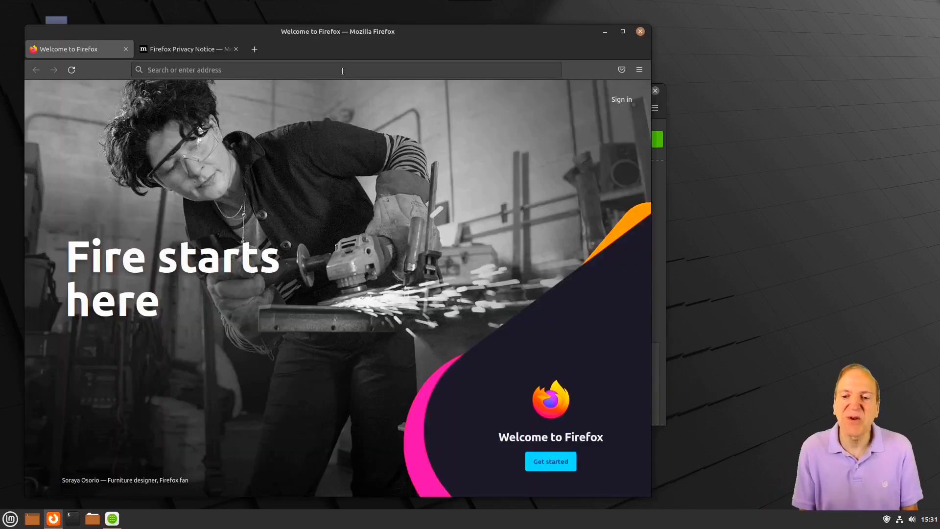
{"action": "left_click", "coordinate": [342, 70]}
{"action": "type", "text": "snap store"}
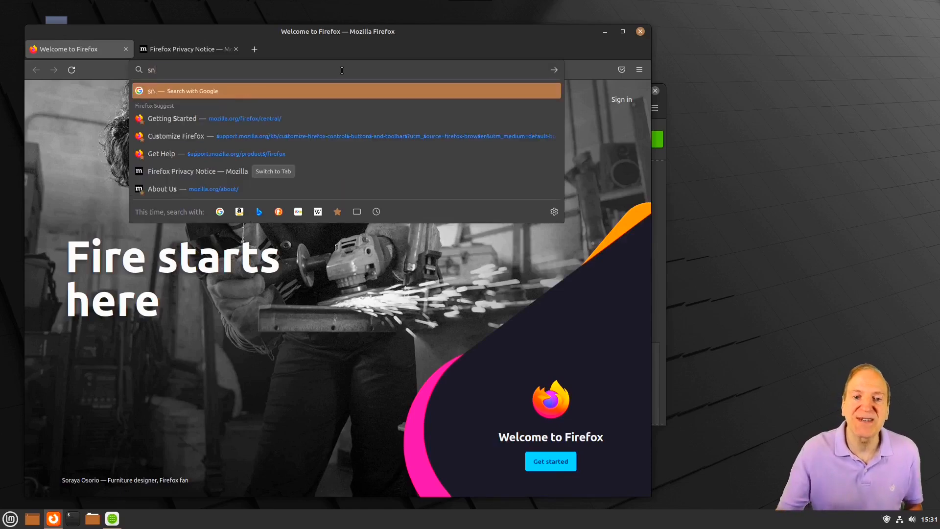
{"action": "key", "text": "Return"}
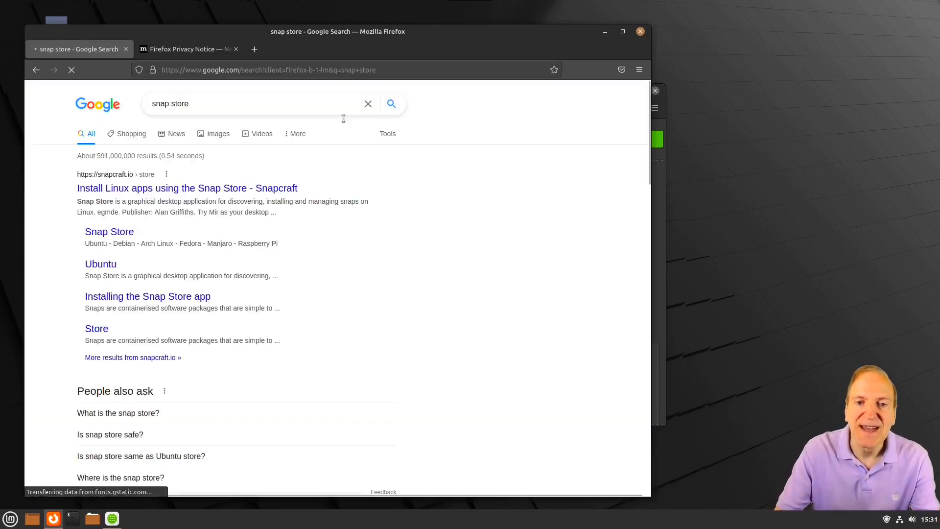
{"action": "left_click", "coordinate": [177, 190]}
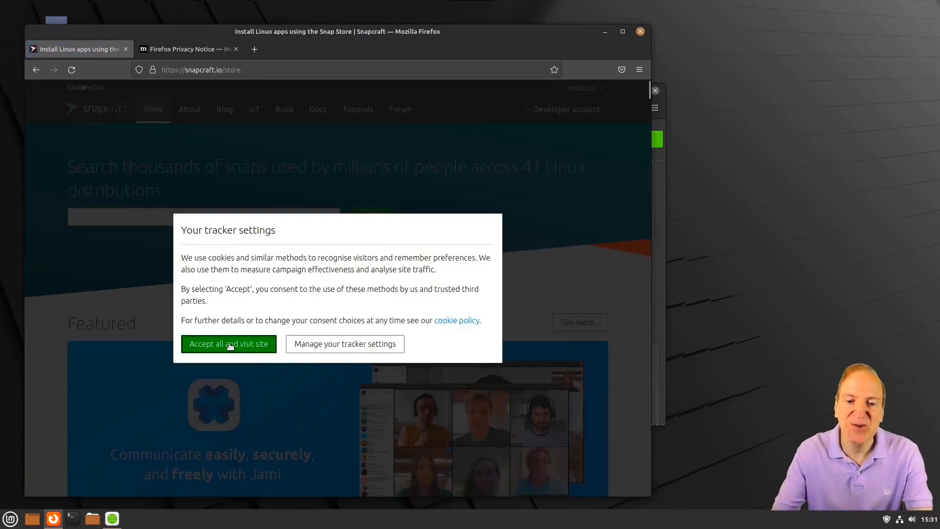
{"action": "left_click", "coordinate": [229, 345]}
Search the Snap Store for shotcut and open the snap published by Meltytech, LLC
{"action": "left_click", "coordinate": [189, 219]}
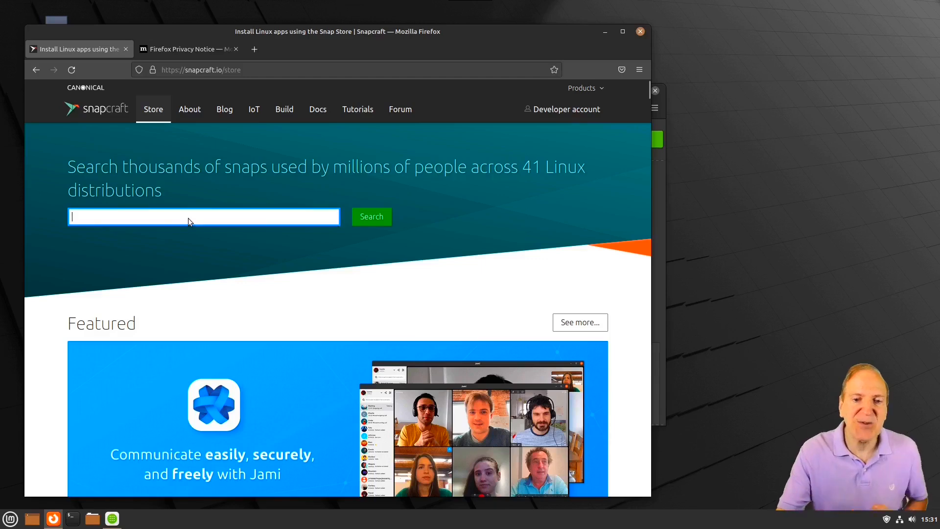
{"action": "type", "text": "shotcut"}
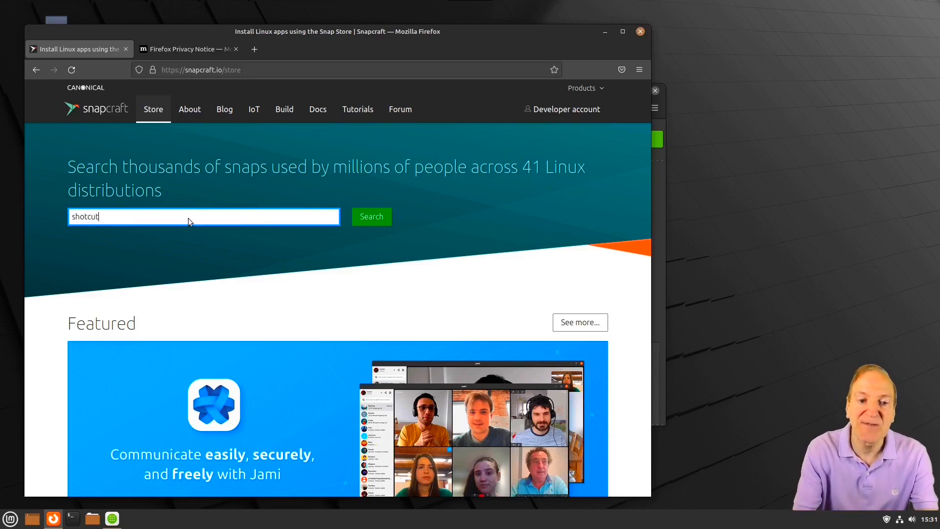
{"action": "key", "text": "Return"}
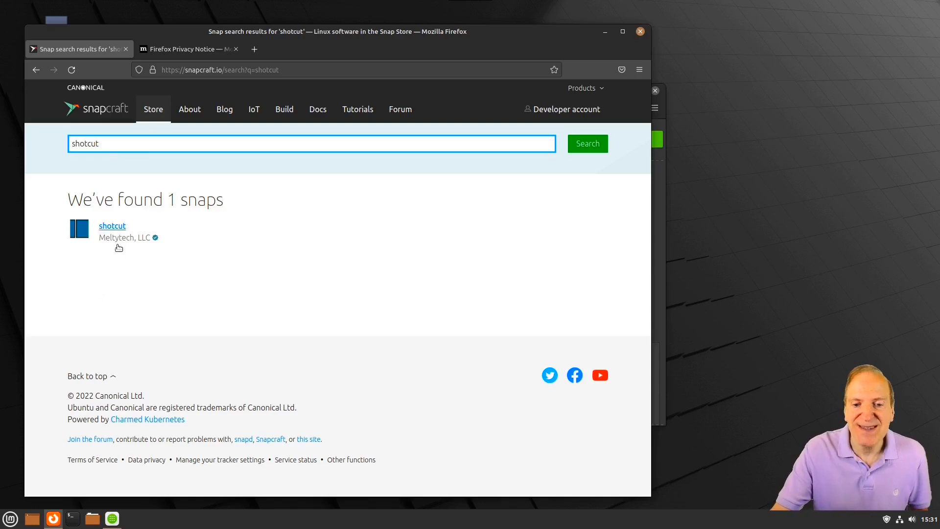
{"action": "left_click", "coordinate": [112, 227]}
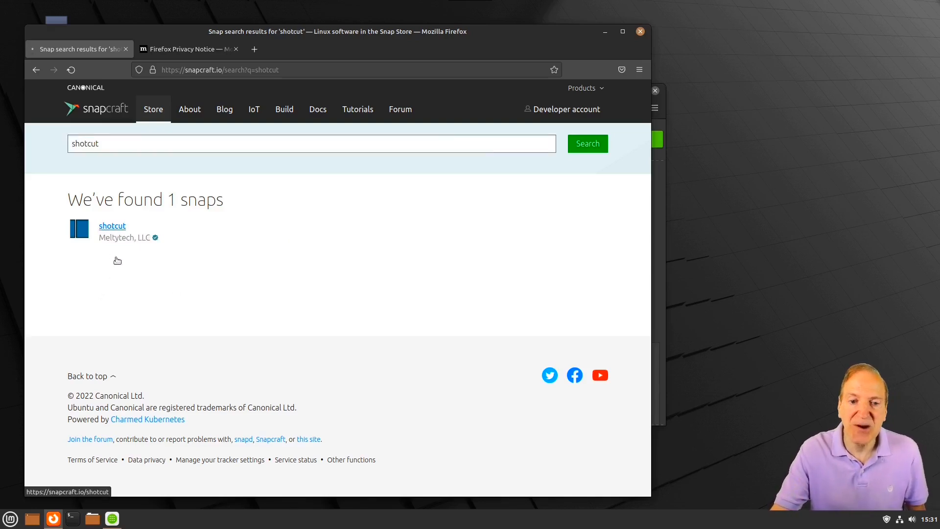
Review the shotcut snap's release channels and its installation options, closing each pop-up after reading it
{"action": "left_click", "coordinate": [556, 153]}
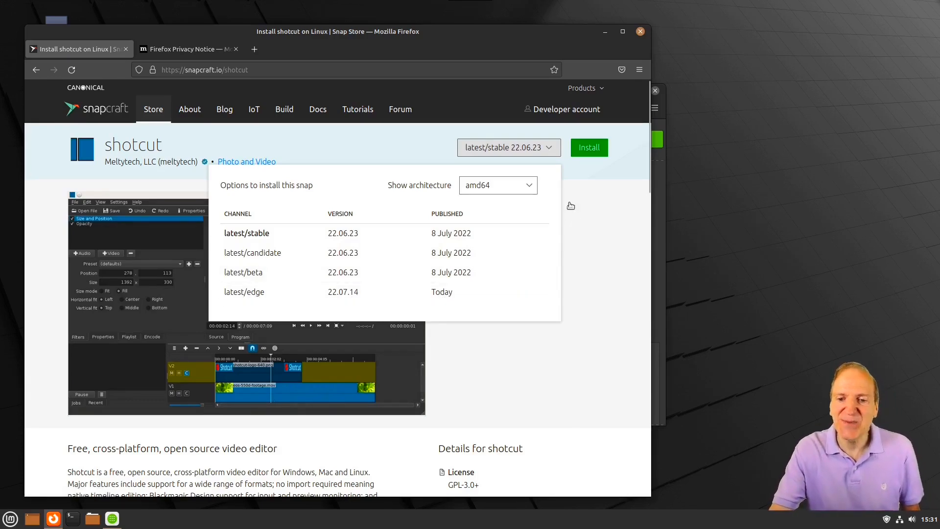
{"action": "left_click", "coordinate": [585, 208]}
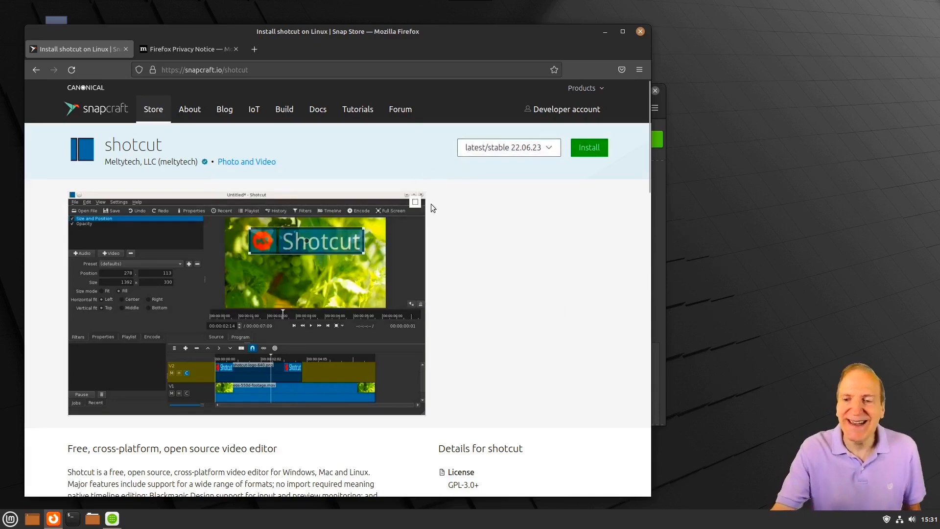
{"action": "left_click", "coordinate": [589, 147]}
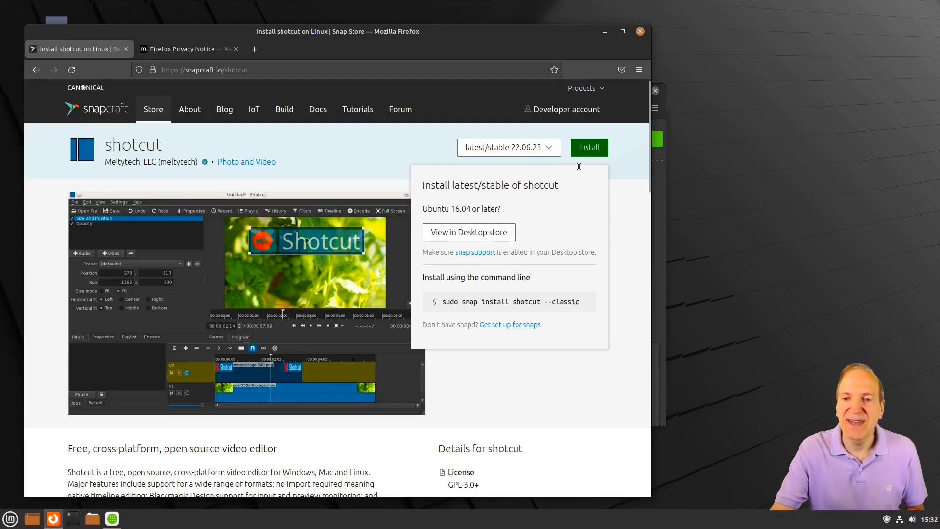
{"action": "left_click", "coordinate": [416, 143]}
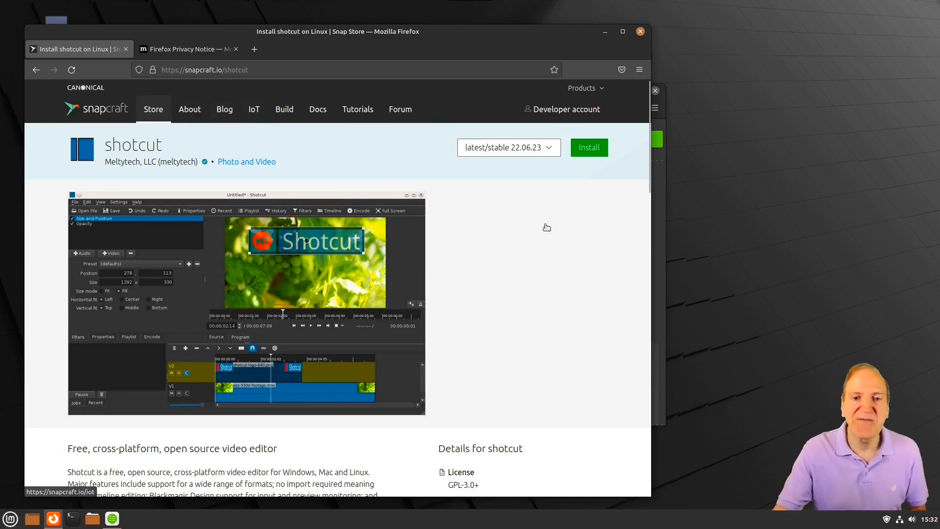
Examine the shotcut page's license details, usage by distribution, and list of Linux distributions with installation instructions
{"action": "scroll", "coordinate": [568, 297], "scroll_direction": "down", "scroll_amount": 5}
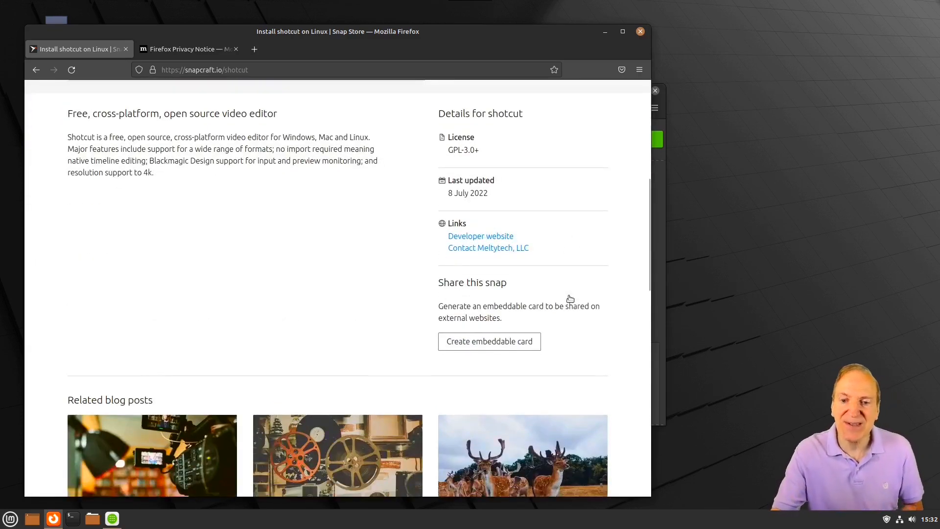
{"action": "scroll", "coordinate": [568, 299], "scroll_direction": "down", "scroll_amount": 10}
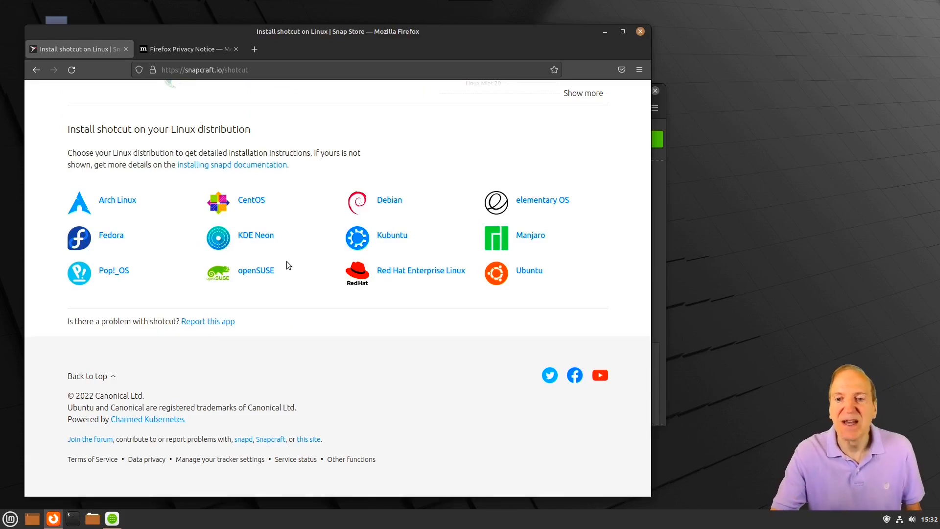
{"action": "scroll", "coordinate": [287, 265], "scroll_direction": "up", "scroll_amount": 10}
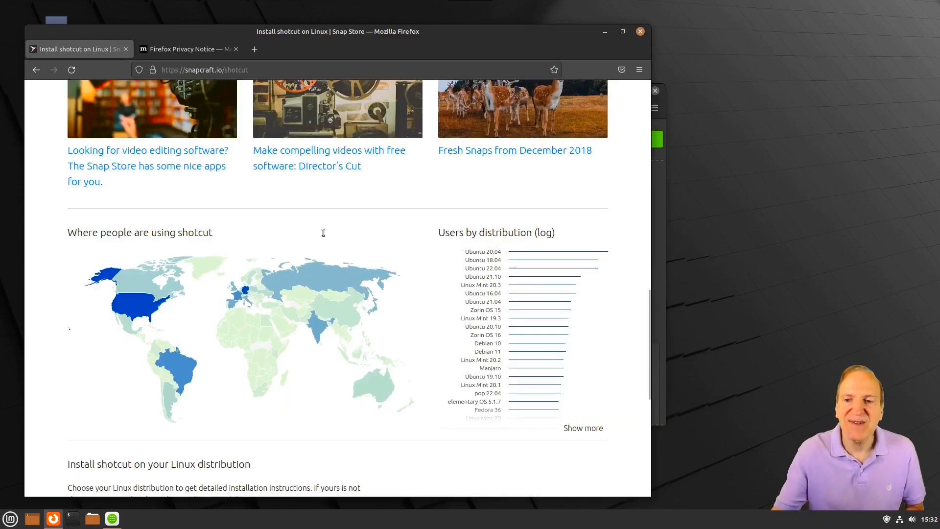
{"action": "scroll", "coordinate": [316, 228], "scroll_direction": "up", "scroll_amount": 5}
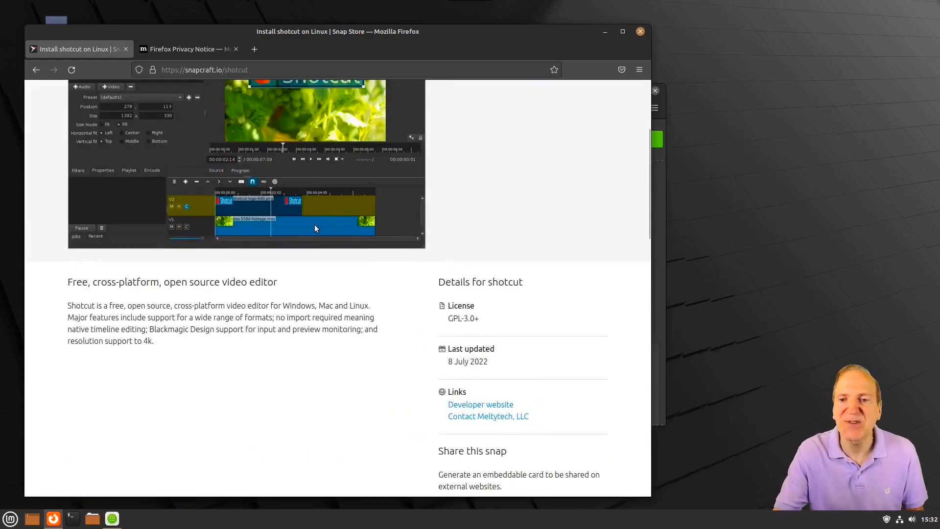
{"action": "scroll", "coordinate": [315, 226], "scroll_direction": "up", "scroll_amount": 3}
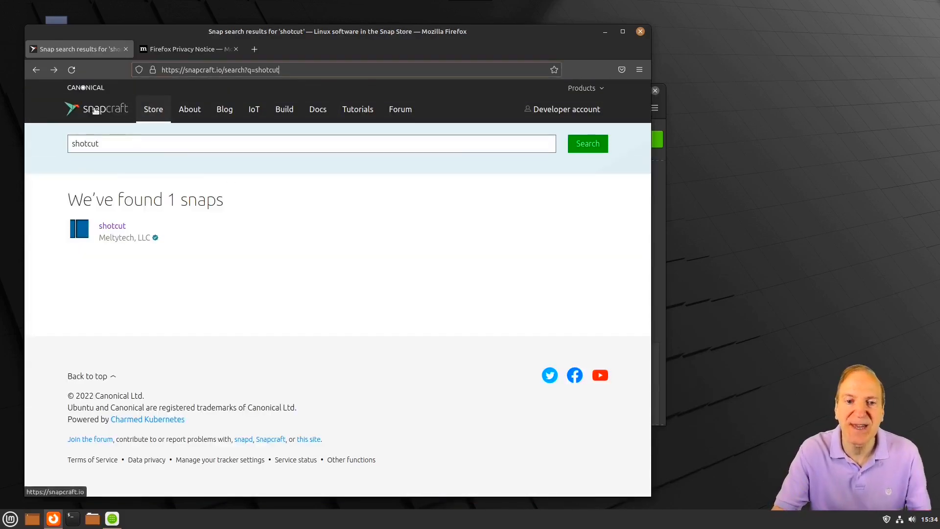
Search the Snapcraft documentation for linux mint and open the article Installing snap on Linux Mint
{"action": "left_click", "coordinate": [93, 109]}
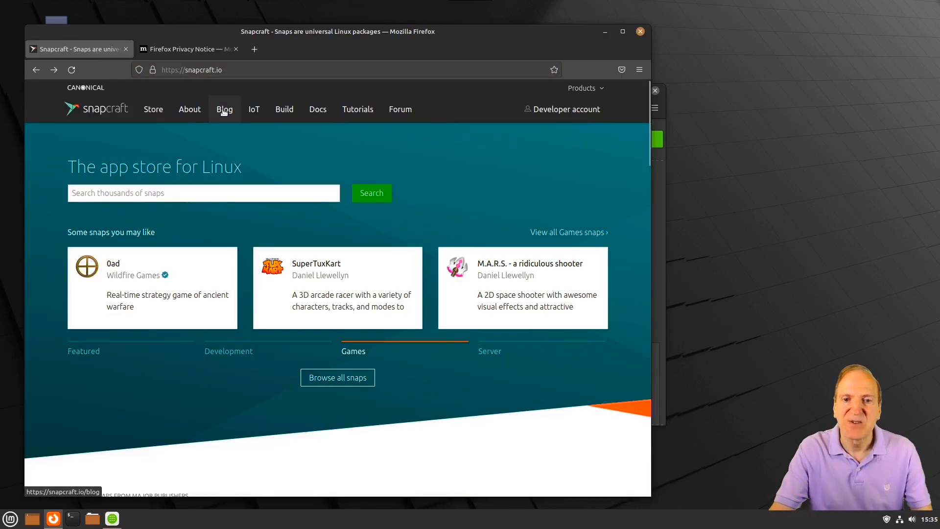
{"action": "left_click", "coordinate": [319, 109]}
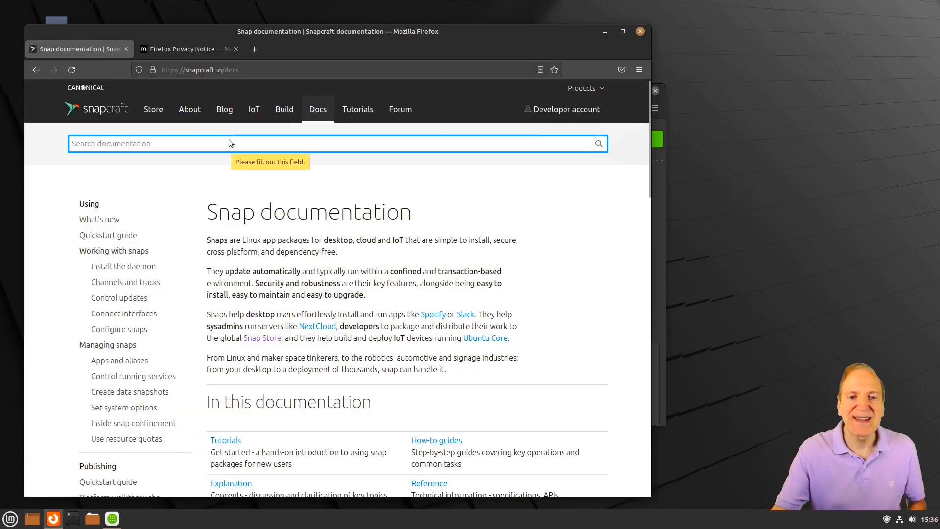
{"action": "type", "text": "linux mint"}
{"action": "key", "text": "Return"}
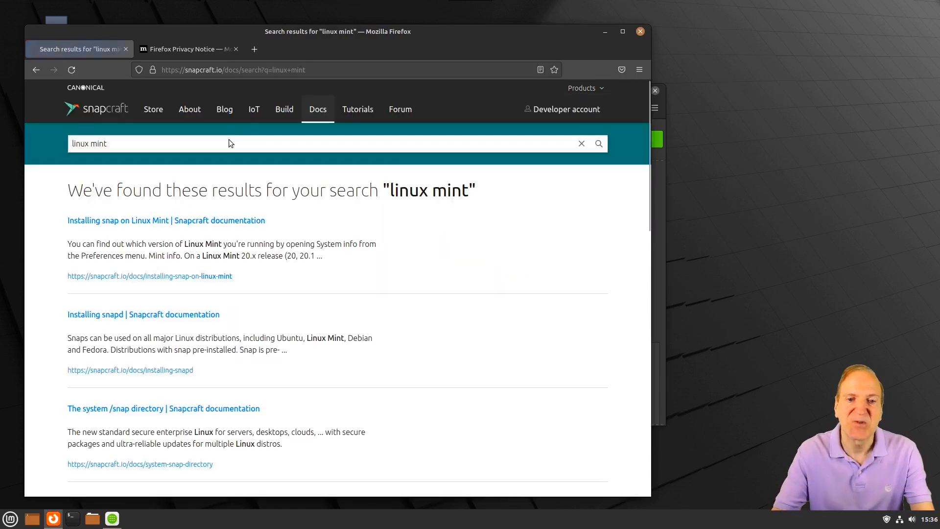
{"action": "left_click", "coordinate": [137, 221]}
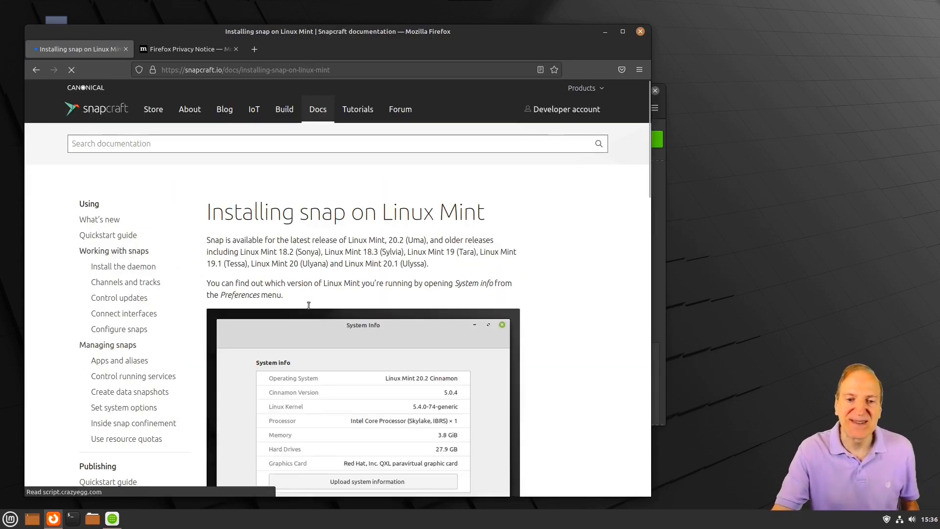
Copy the sudo mv command that moves nosnap.pref to ~/Documents/nosnap.backup from the Linux Mint instructions
{"action": "scroll", "coordinate": [533, 286], "scroll_direction": "down", "scroll_amount": 5}
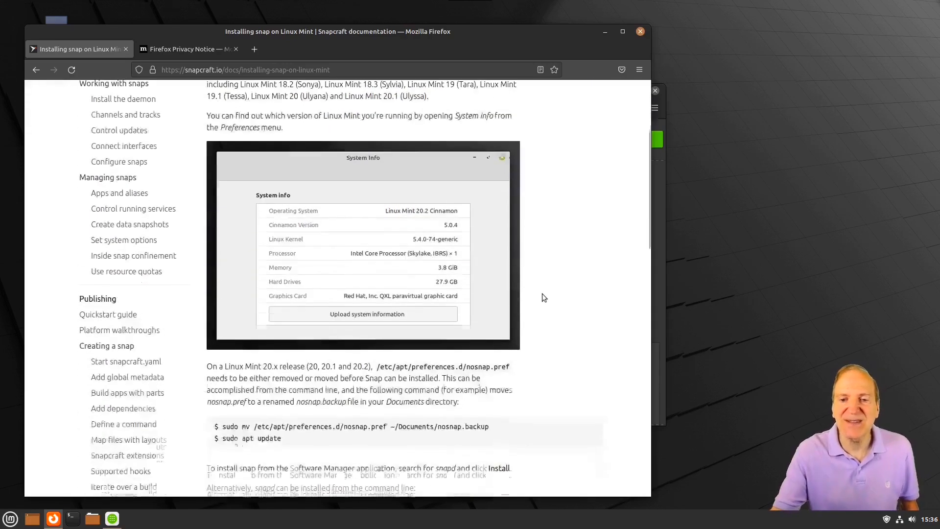
{"action": "scroll", "coordinate": [543, 298], "scroll_direction": "down", "scroll_amount": 2}
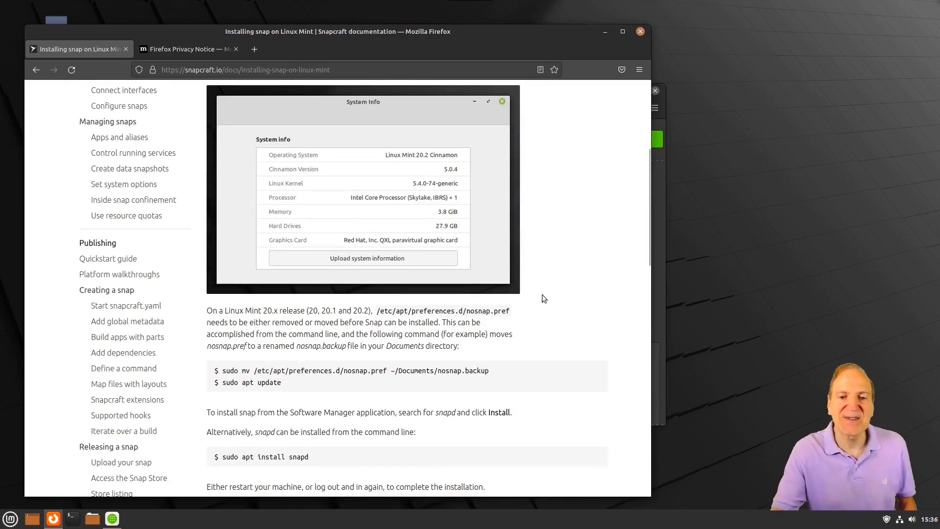
{"action": "scroll", "coordinate": [542, 294], "scroll_direction": "down", "scroll_amount": 4}
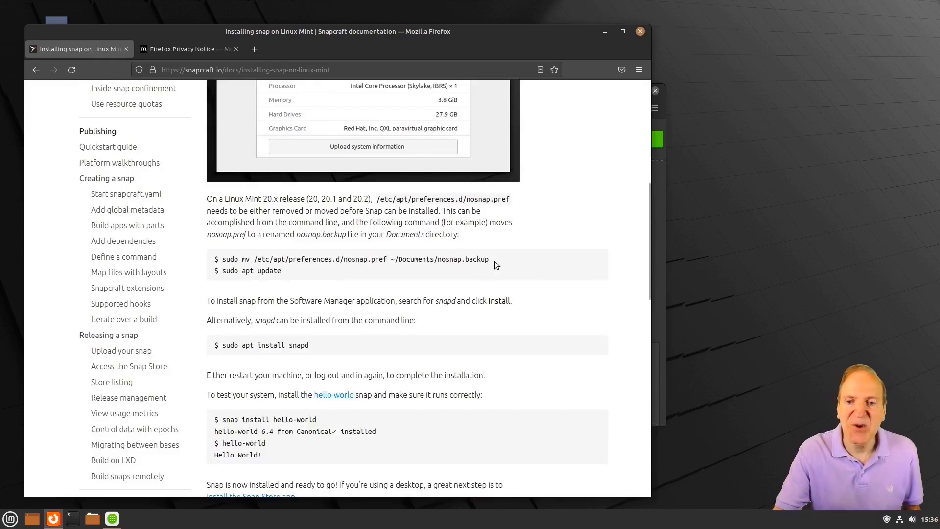
{"action": "left_click_drag", "start_coordinate": [491, 259], "coordinate": [221, 259]}
{"action": "right_click", "coordinate": [243, 261]}
{"action": "left_click", "coordinate": [260, 268]}
Paste the copied sudo mv command into a new terminal beside the browser, widen the window, and enlarge the text
{"action": "left_click", "coordinate": [72, 518]}
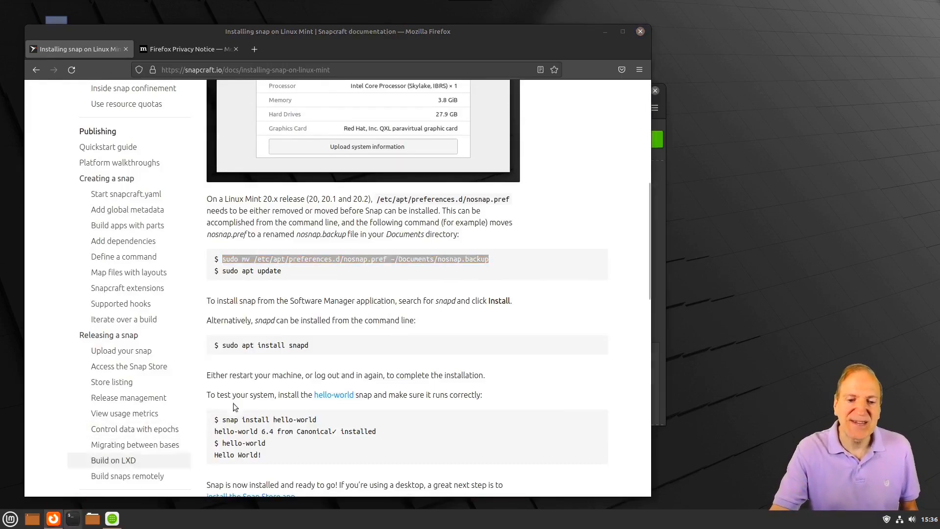
{"action": "left_click_drag", "start_coordinate": [244, 63], "coordinate": [633, 175]}
{"action": "right_click", "coordinate": [595, 228]}
{"action": "left_click", "coordinate": [612, 277]}
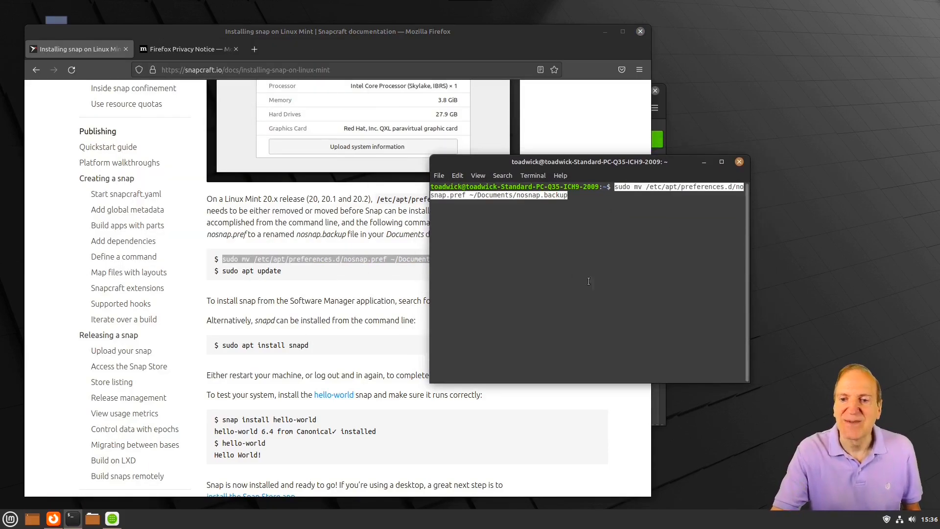
{"action": "left_click_drag", "start_coordinate": [748, 335], "coordinate": [897, 323]}
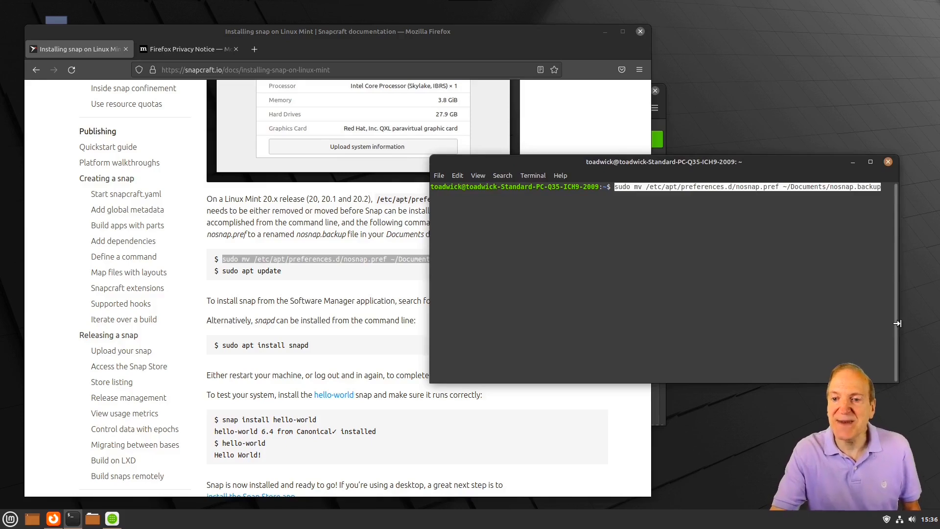
{"action": "key", "text": "ctrl+plus"}
{"action": "key", "text": "ctrl+plus"}
{"action": "key", "text": "ctrl+plus"}
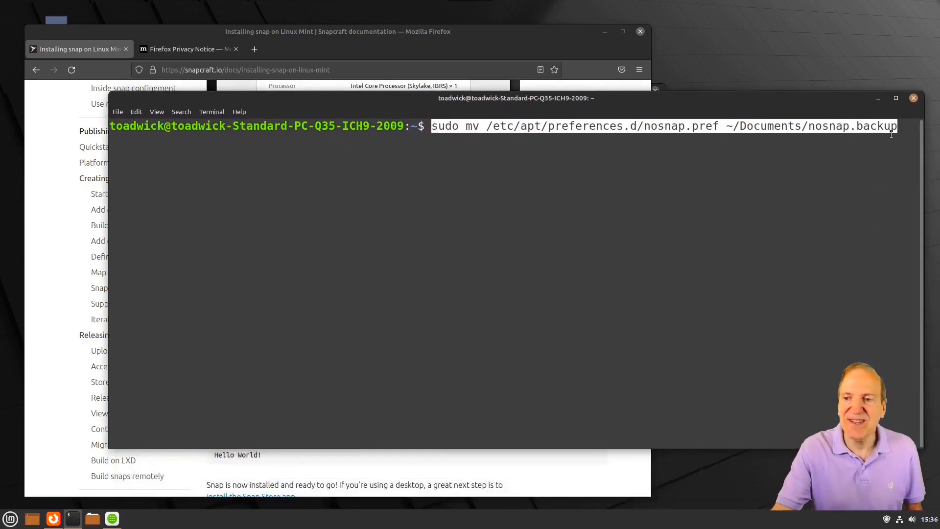
Run the command moving /etc/apt/preferences.d/nosnap.pref to ~/Documents/nosnap.backup, authenticating with the account password
{"action": "key", "text": "Return"}
{"action": "type", "text": "*******"}
{"action": "key", "text": "Return"}
Copy the sudo apt update command from the Snapcraft instructions and run it in the terminal to refresh the package lists
{"action": "left_click", "coordinate": [58, 211]}
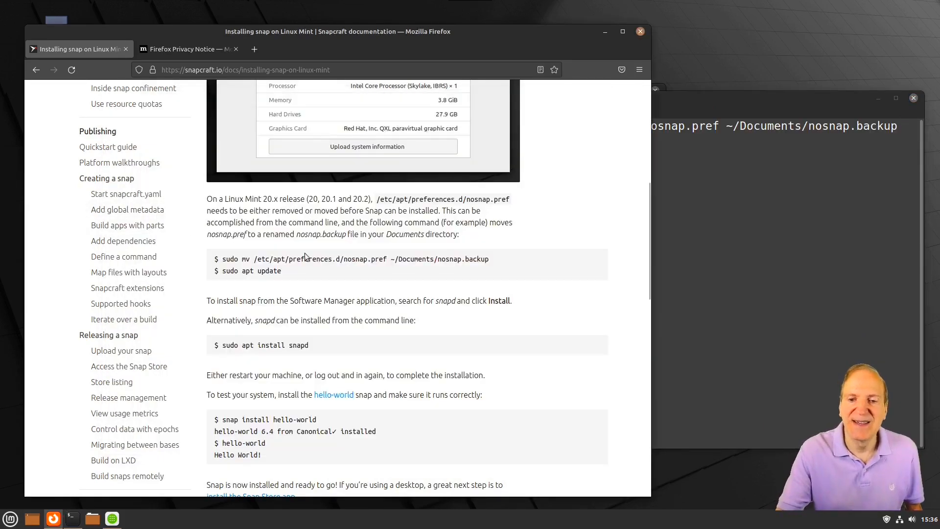
{"action": "left_click_drag", "start_coordinate": [283, 271], "coordinate": [222, 268]}
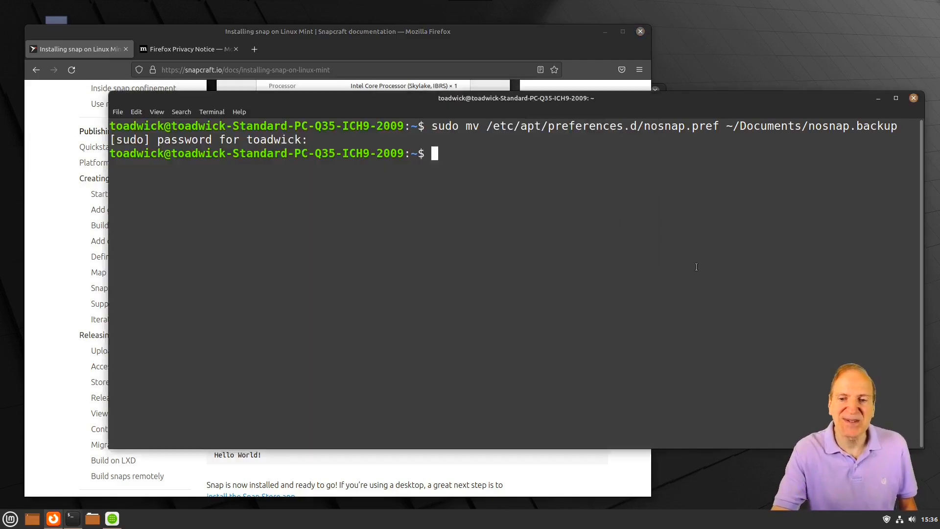
{"action": "left_click", "coordinate": [675, 269]}
{"action": "right_click", "coordinate": [599, 242]}
{"action": "left_click", "coordinate": [629, 331]}
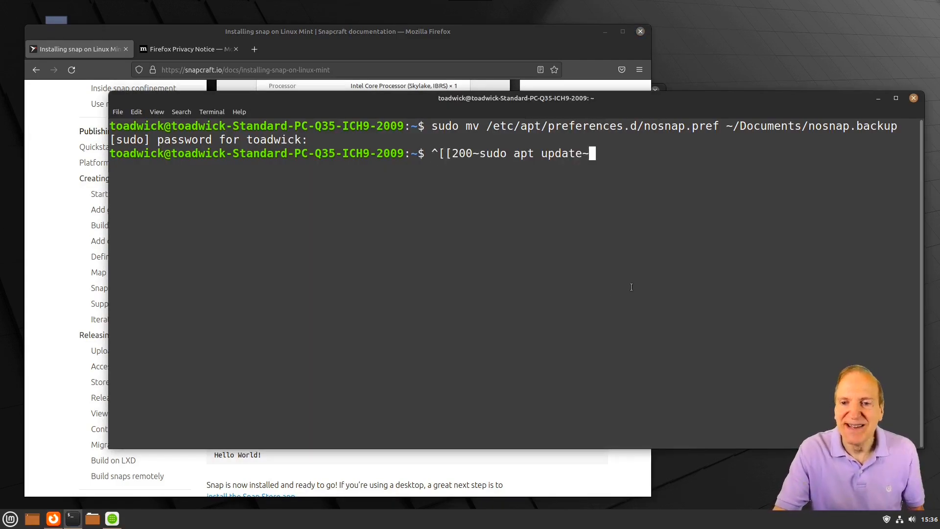
{"action": "key", "text": "Up"}
{"action": "key", "text": "Up"}
{"action": "key", "text": "Up"}
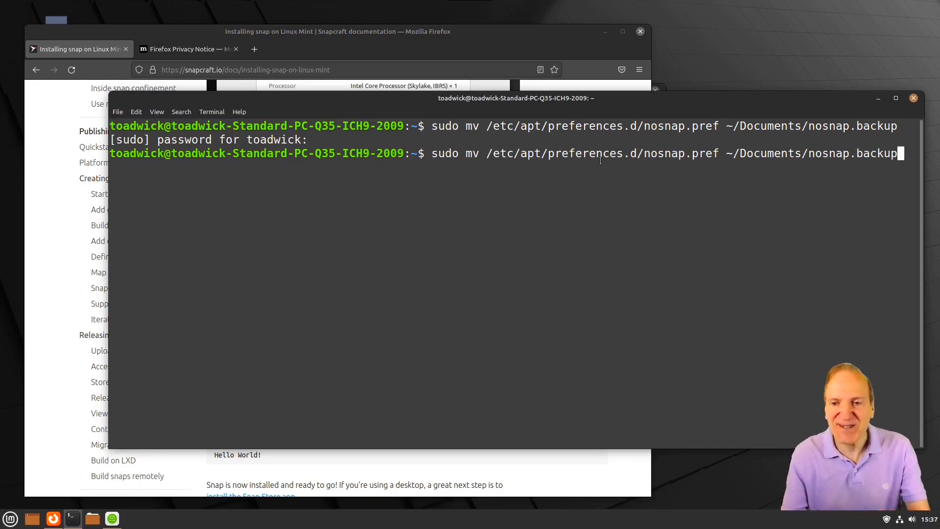
{"action": "key", "text": "Return"}
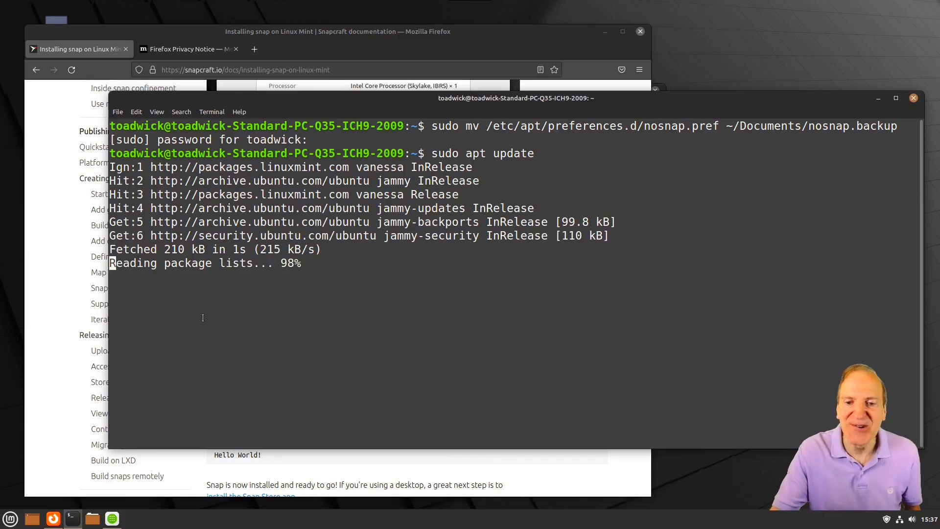
Install snapd by running sudo apt install snapd in the terminal, following the Snapcraft instructions
{"action": "left_click", "coordinate": [54, 310]}
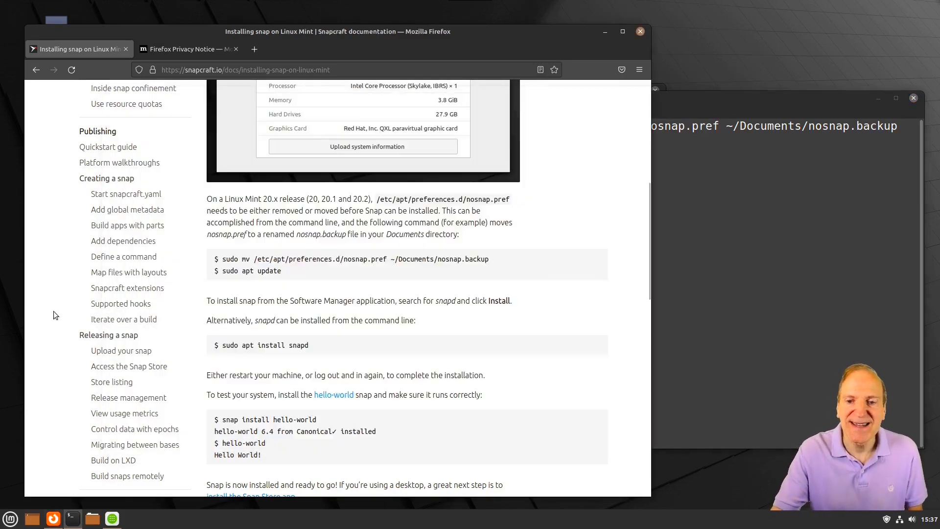
{"action": "left_click", "coordinate": [723, 284]}
{"action": "type", "text": "sudo apt i"}
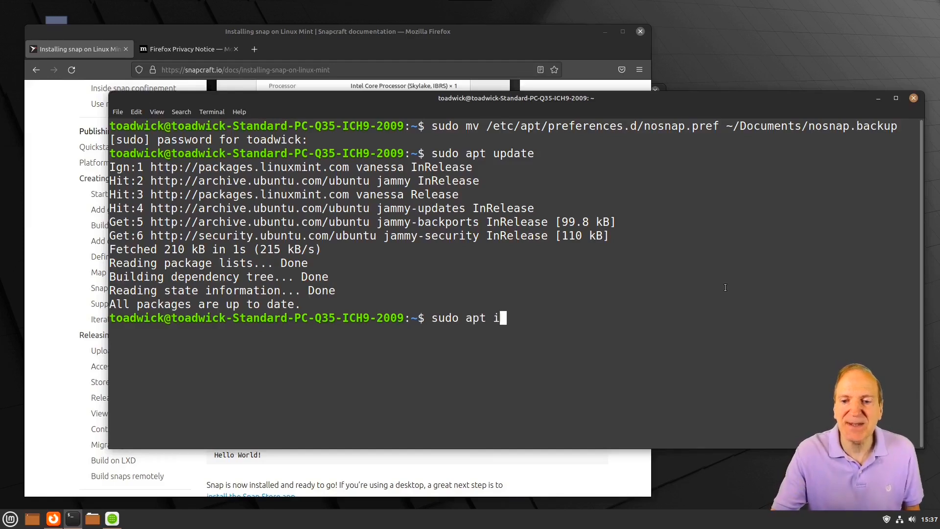
{"action": "type", "text": "nstall snapd"}
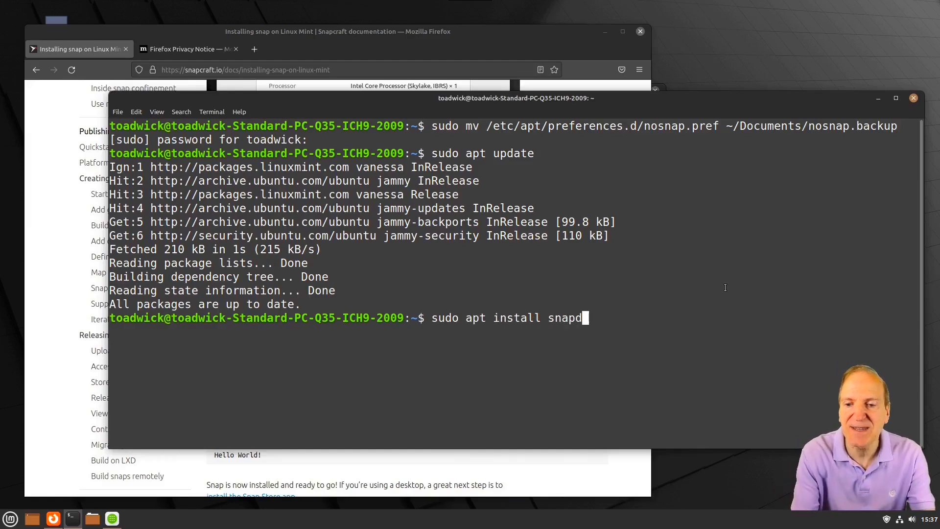
{"action": "key", "text": "Return"}
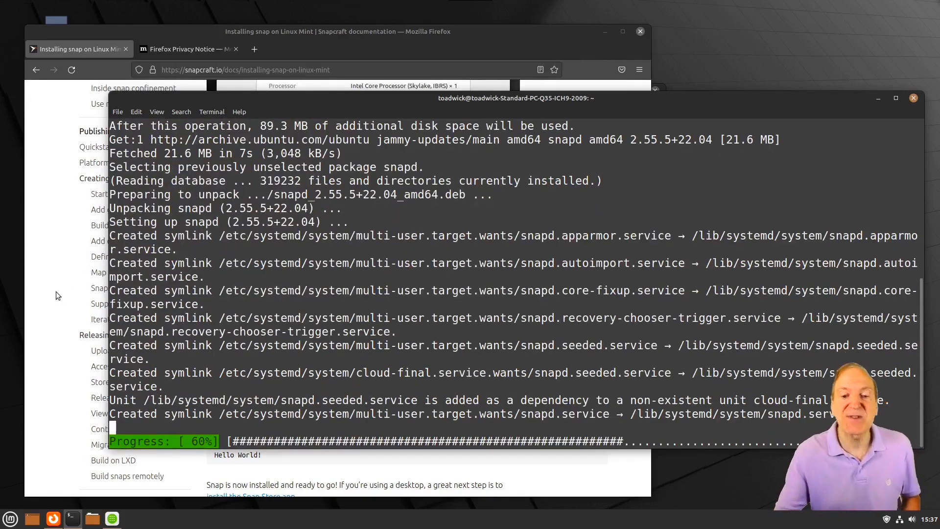
{"action": "left_click", "coordinate": [112, 342]}
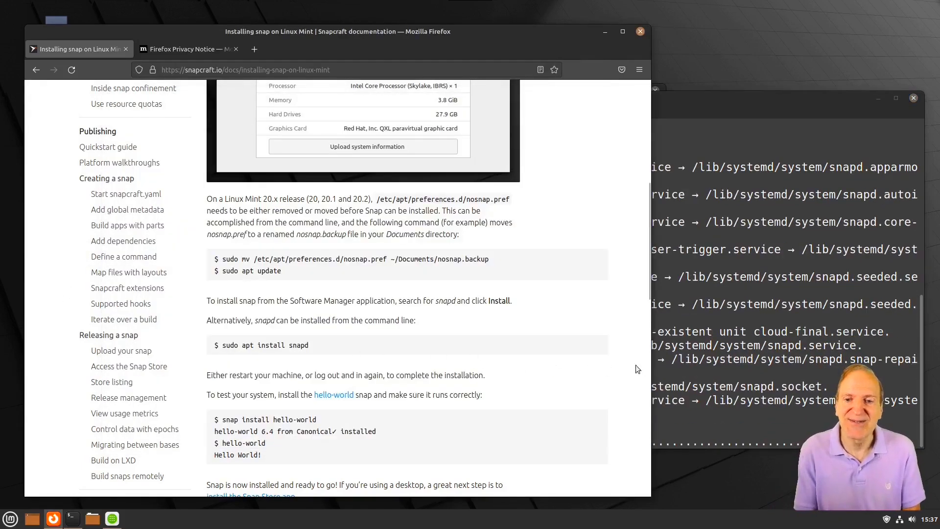
{"action": "left_click", "coordinate": [717, 344]}
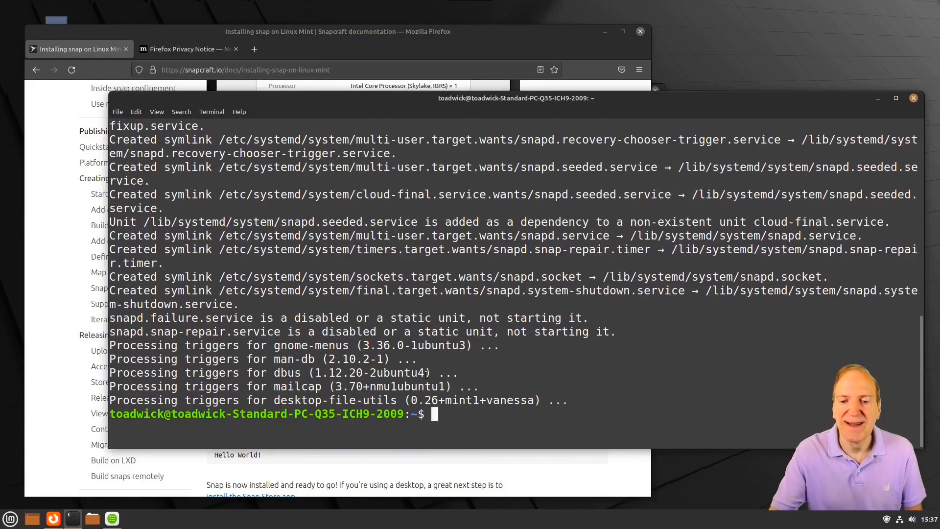
Leave the Linux Mint documentation and open the Shotcut page in the Snapcraft store
{"action": "left_click", "coordinate": [46, 142]}
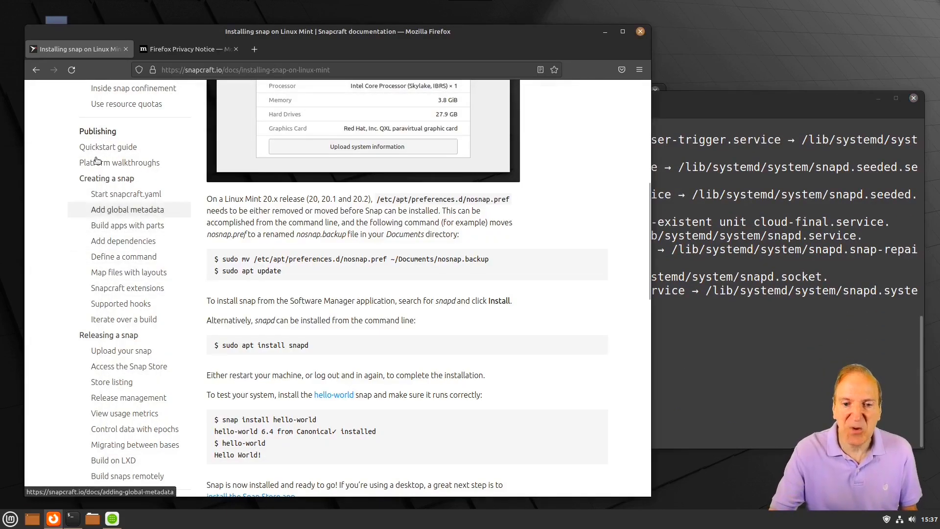
{"action": "left_click", "coordinate": [36, 69]}
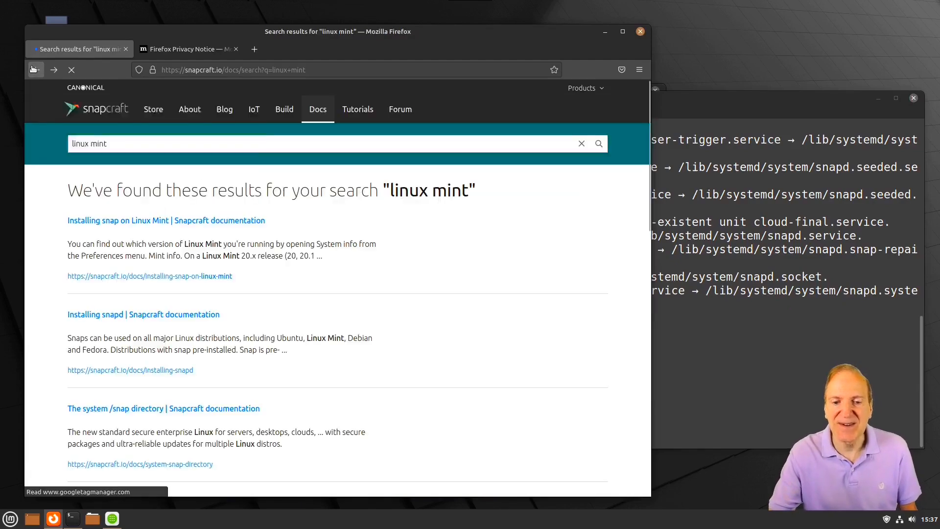
{"action": "right_click", "coordinate": [35, 69]}
{"action": "left_click", "coordinate": [58, 139]}
{"action": "left_click", "coordinate": [372, 217]}
{"action": "left_click", "coordinate": [250, 244]}
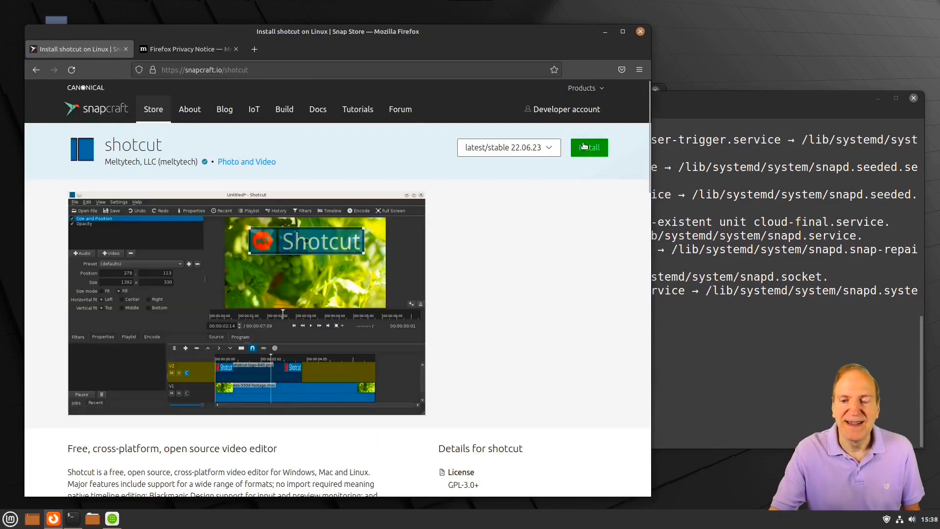
View the command-line install instructions on Shotcut's store page, and dismiss them
{"action": "left_click", "coordinate": [587, 148]}
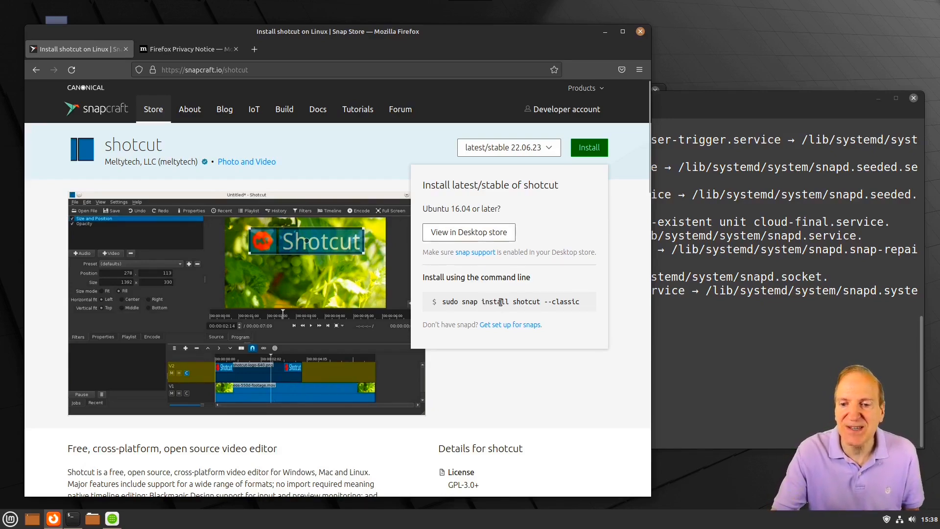
{"action": "left_click", "coordinate": [636, 172]}
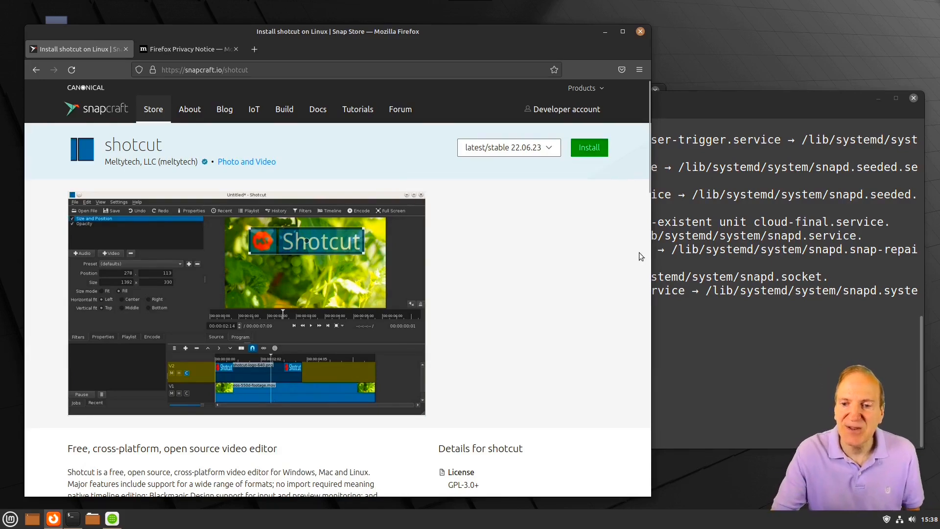
{"action": "scroll", "coordinate": [459, 325], "scroll_direction": "down", "scroll_amount": 1}
{"action": "scroll", "coordinate": [466, 320], "scroll_direction": "up", "scroll_amount": 1}
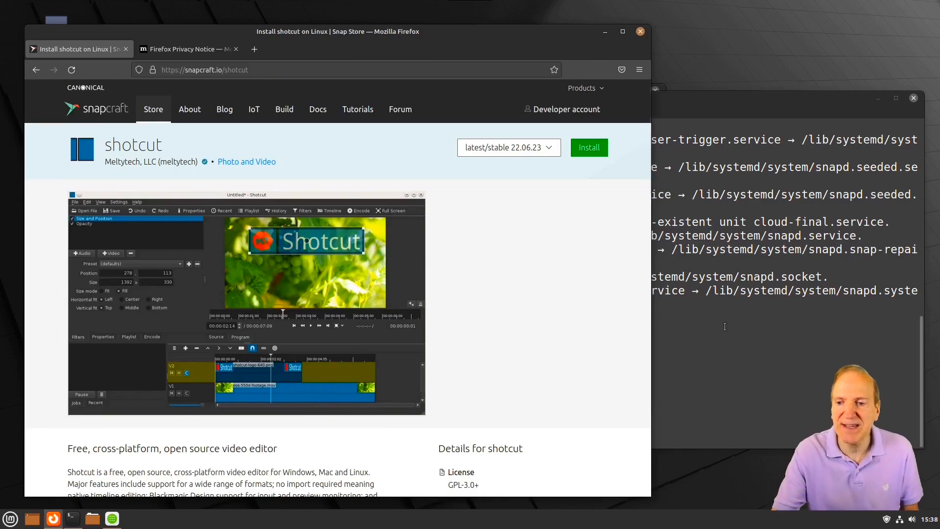
Try to install the Shotcut snap by running sudo snap install shotcut in the terminal
{"action": "left_click", "coordinate": [653, 333]}
{"action": "type", "text": "sudo a"}
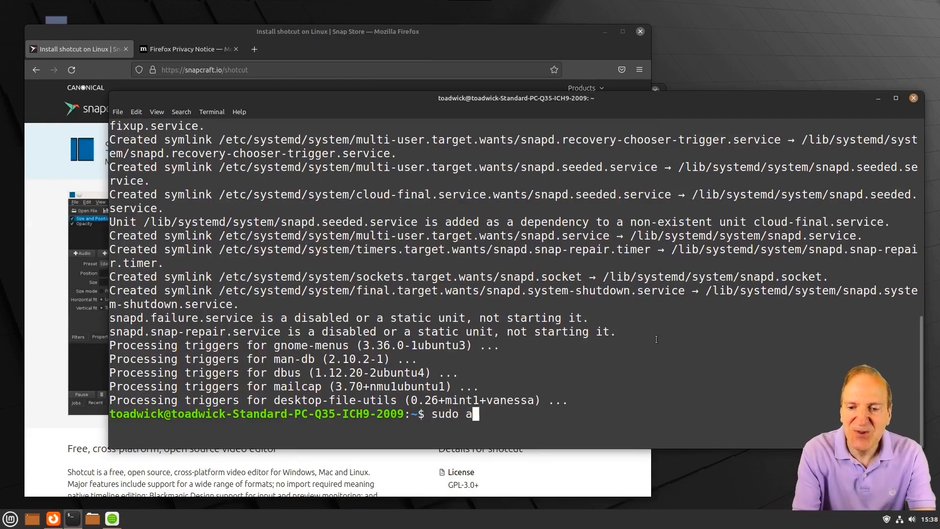
{"action": "key", "text": "BackSpace"}
{"action": "type", "text": "snap"}
{"action": "key", "text": "BackSpace"}
{"action": "key", "text": "BackSpace"}
{"action": "key", "text": "BackSpace"}
{"action": "key", "text": "BackSpace"}
{"action": "key", "text": "BackSpace"}
{"action": "key", "text": "BackSpace"}
{"action": "key", "text": "BackSpace"}
{"action": "key", "text": "BackSpace"}
{"action": "key", "text": "BackSpace"}
{"action": "left_click", "coordinate": [655, 89]}
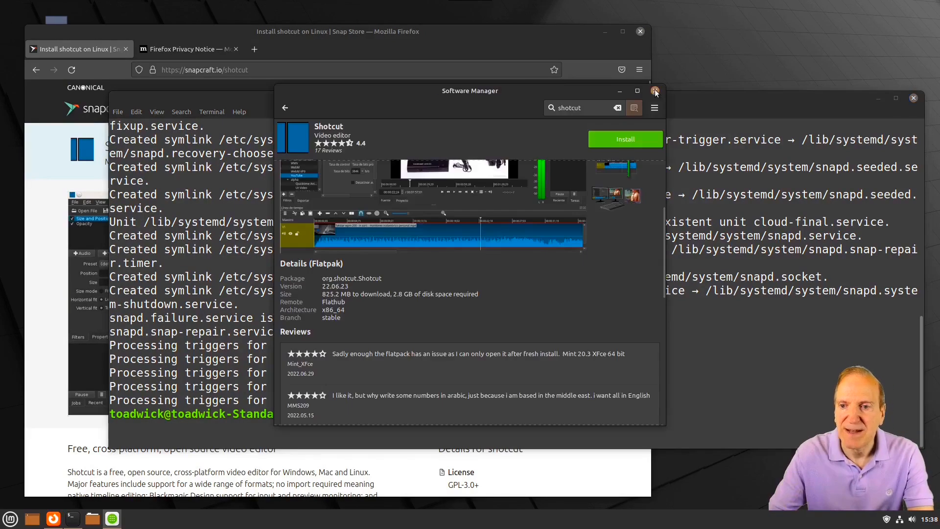
{"action": "type", "text": "sudo snap install shotcut"}
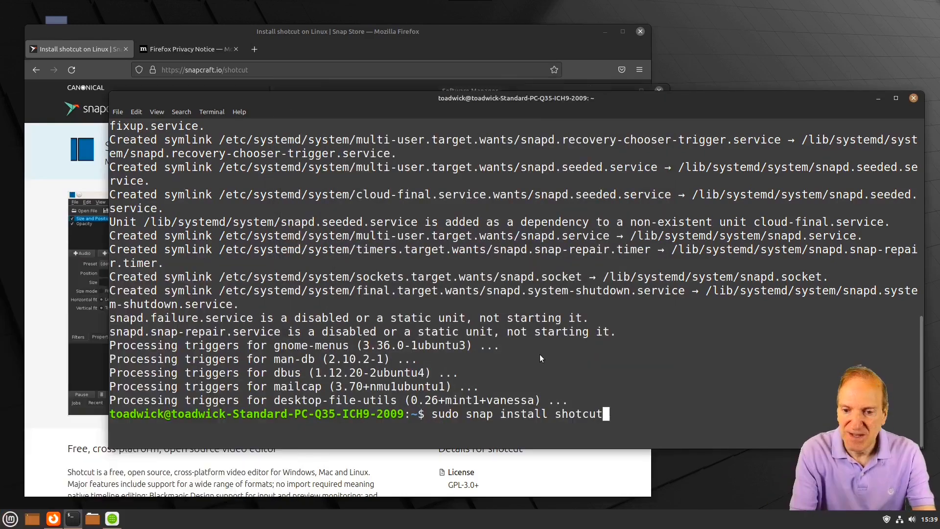
{"action": "key", "text": "Return"}
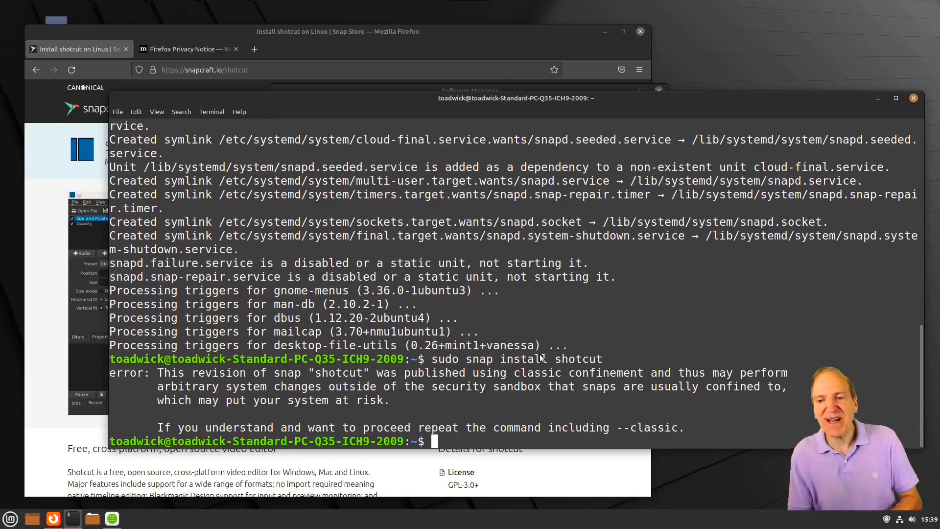
Install Shotcut with sudo snap install shotcut --classic, checking the command against the instructions on its store page
{"action": "key", "text": "Up"}
{"action": "type", "text": "--classic"}
{"action": "left_click", "coordinate": [55, 432]}
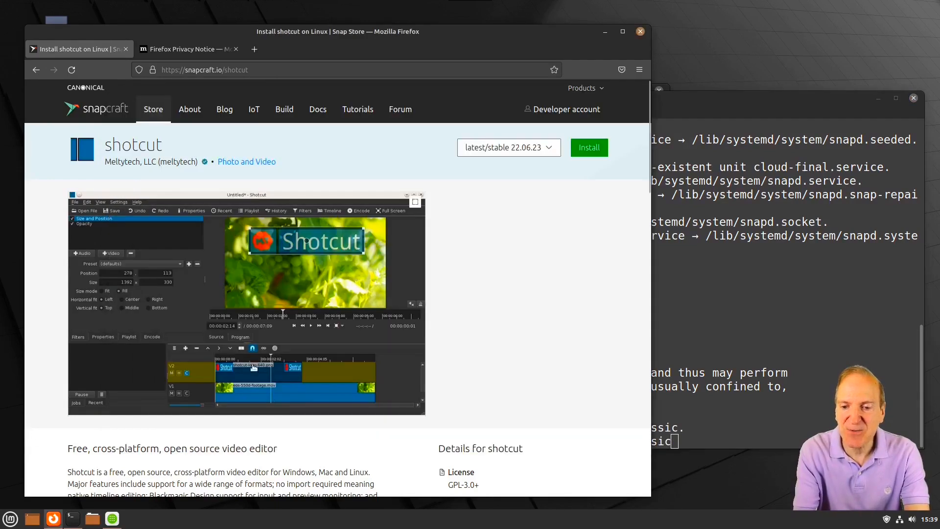
{"action": "left_click", "coordinate": [583, 147]}
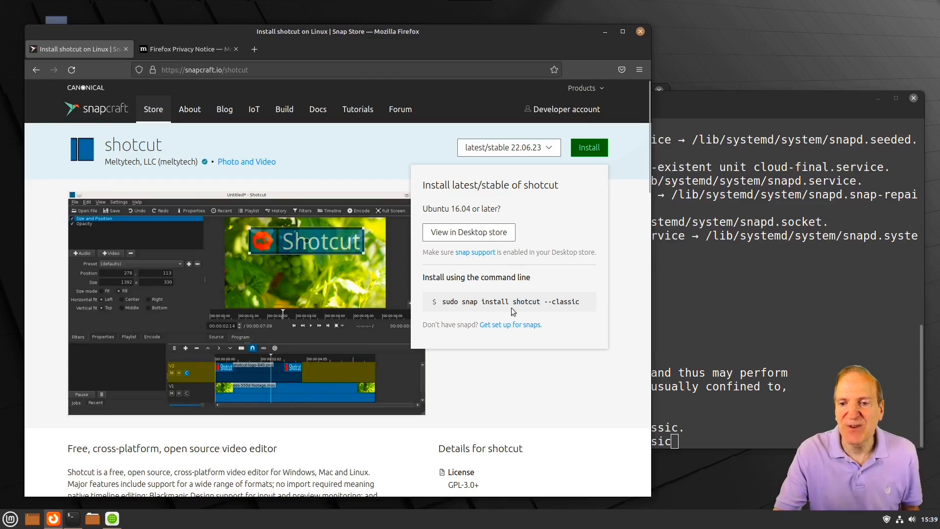
{"action": "left_click_drag", "start_coordinate": [539, 302], "coordinate": [431, 305]}
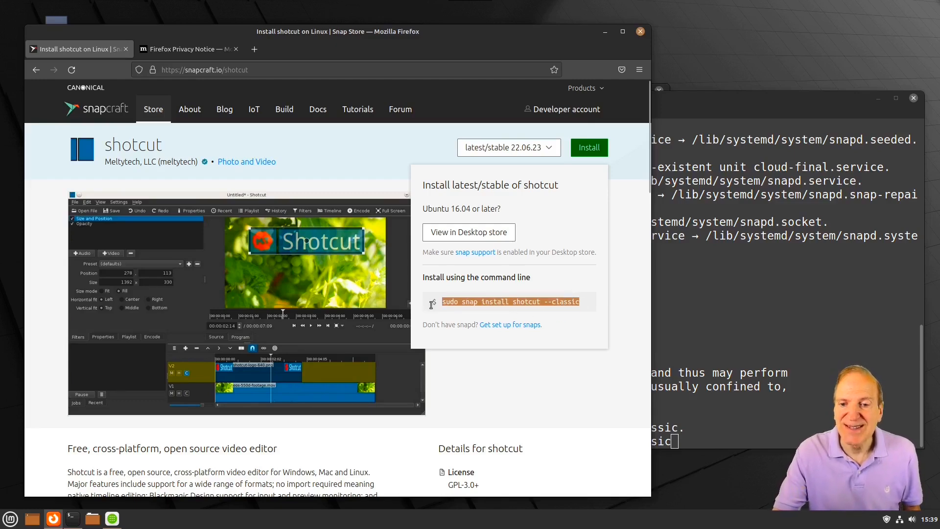
{"action": "left_click", "coordinate": [753, 357]}
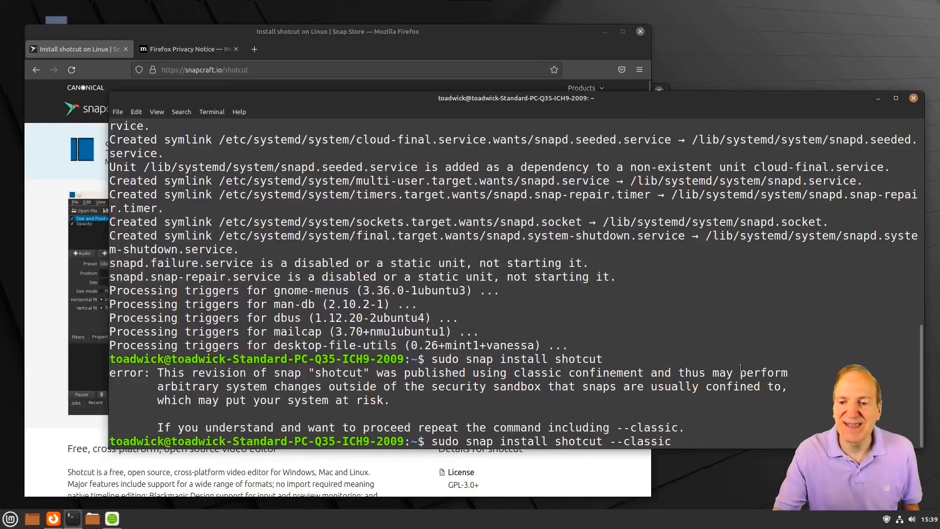
{"action": "key", "text": "Return"}
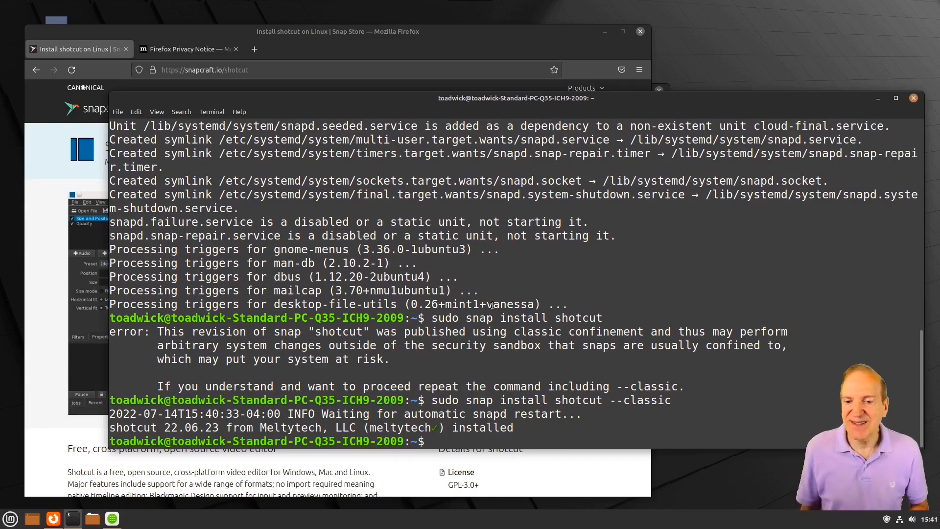
Look for Shotcut among the application menu's categories, search for shot, and close the menu
{"action": "left_click", "coordinate": [7, 518]}
{"action": "mouse_move", "coordinate": [113, 383]}
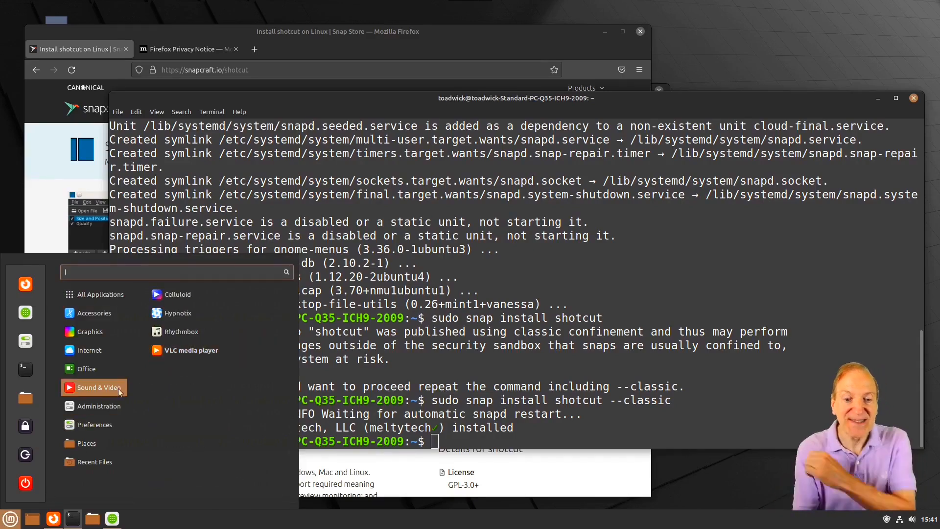
{"action": "mouse_move", "coordinate": [104, 410]}
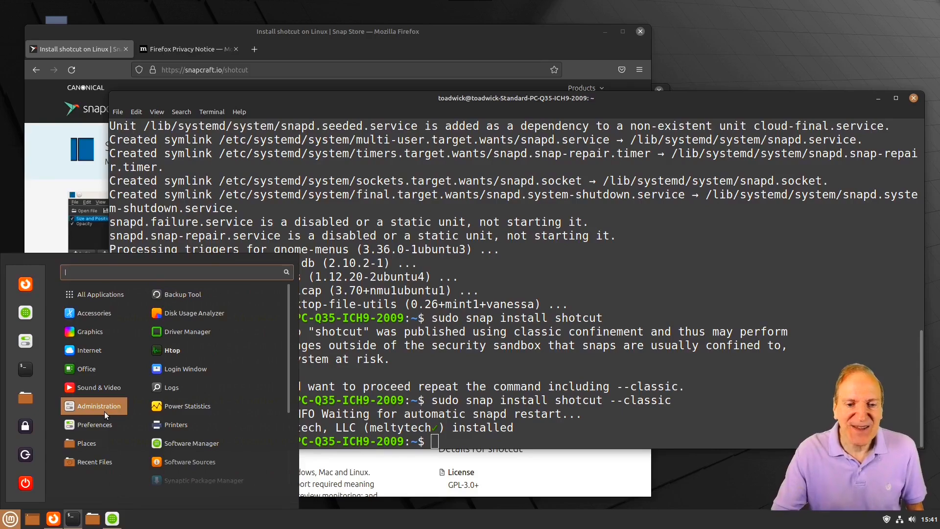
{"action": "scroll", "coordinate": [202, 403], "scroll_direction": "down", "scroll_amount": 3}
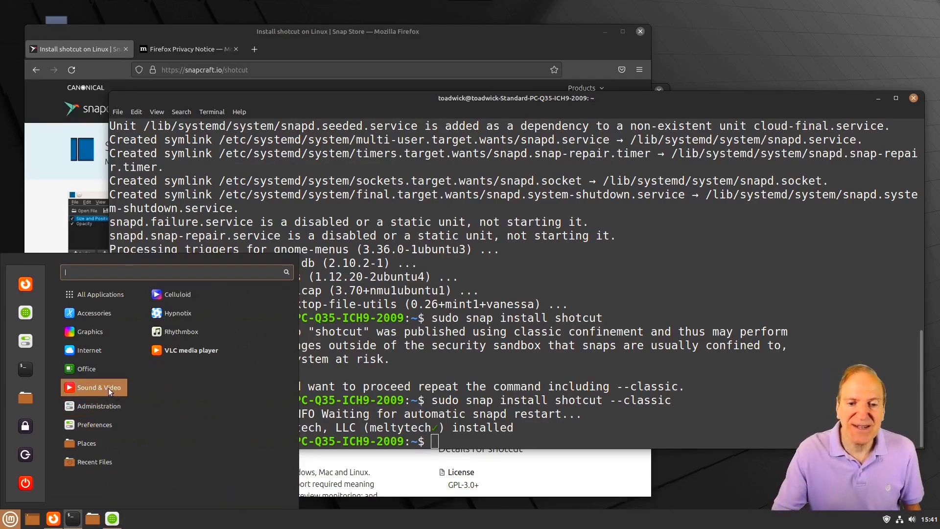
{"action": "mouse_move", "coordinate": [84, 348]}
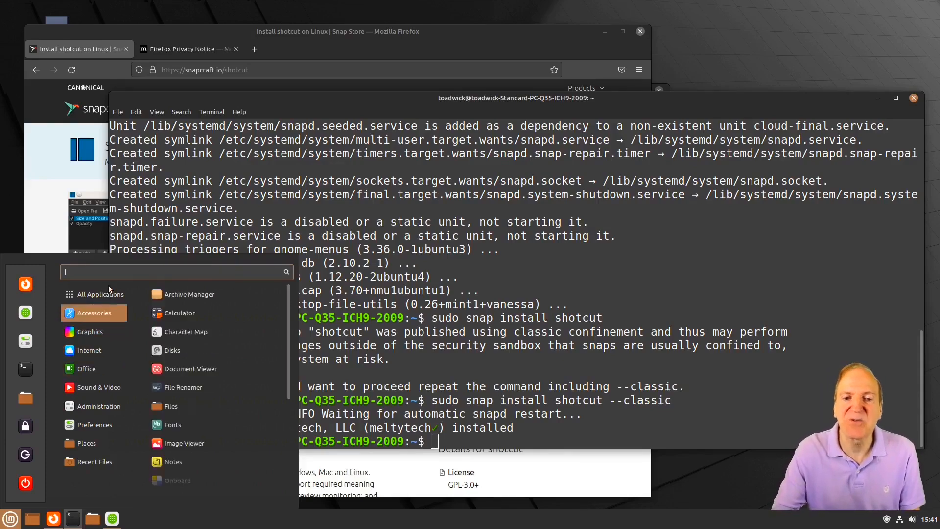
{"action": "type", "text": "shot"}
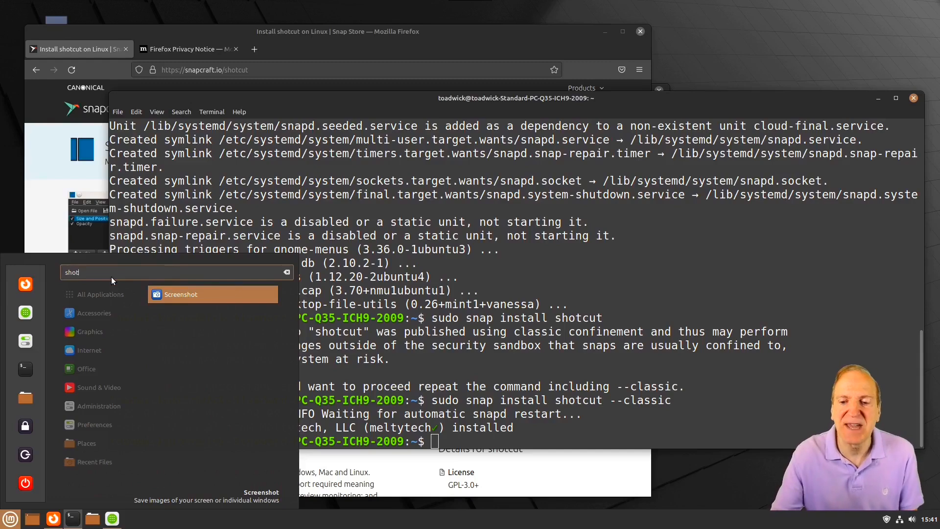
{"action": "left_click", "coordinate": [354, 350]}
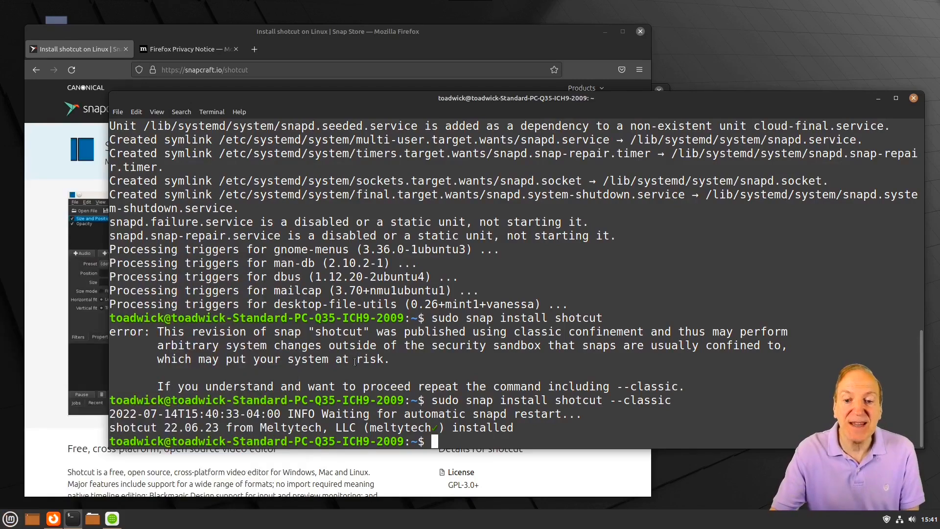
Close the terminal and Software Manager windows and log out of the desktop session
{"action": "left_click", "coordinate": [914, 98]}
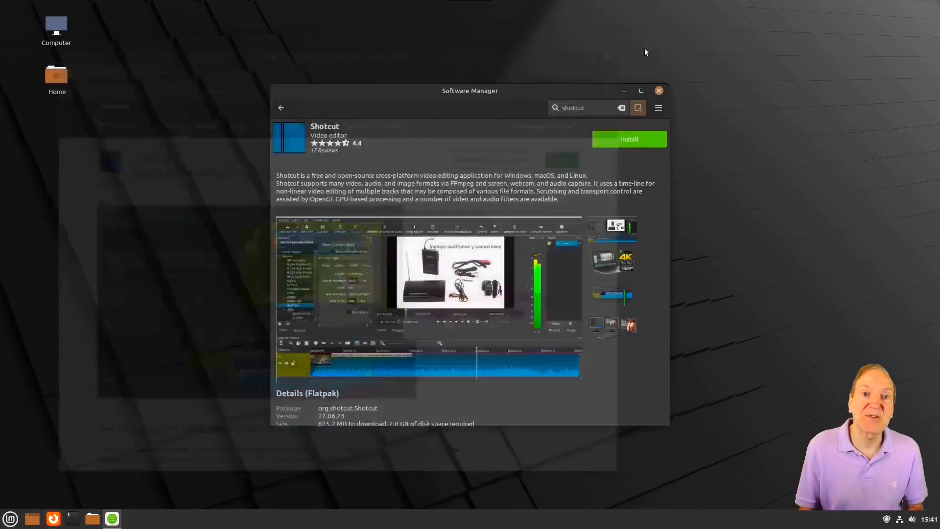
{"action": "left_click", "coordinate": [661, 89]}
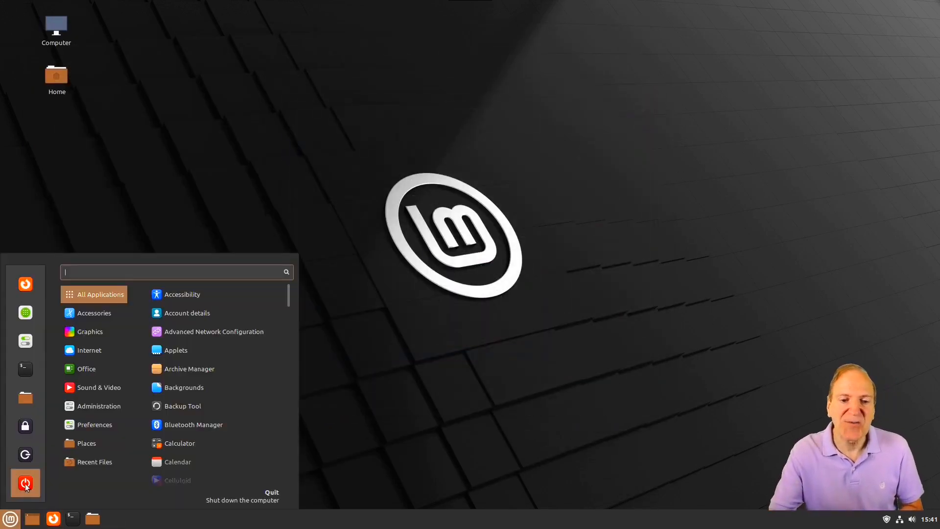
{"action": "left_click", "coordinate": [25, 455]}
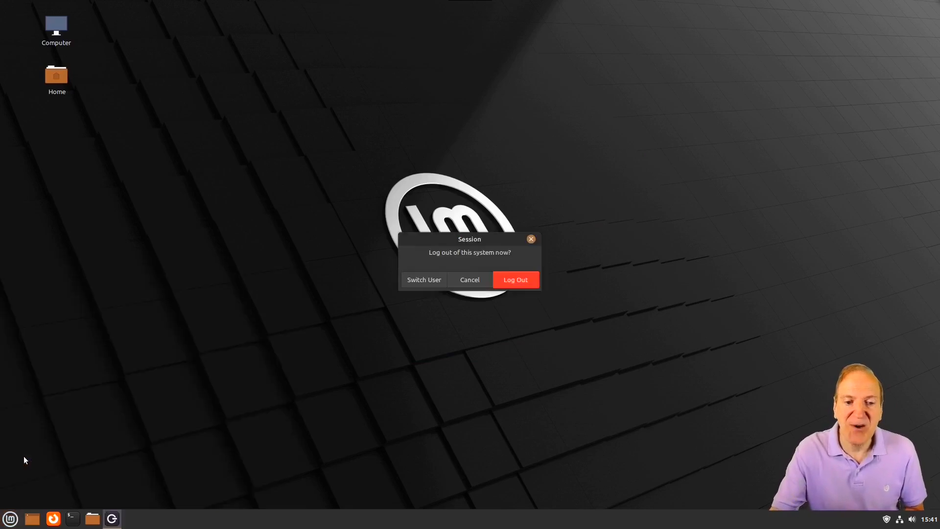
{"action": "left_click", "coordinate": [520, 279]}
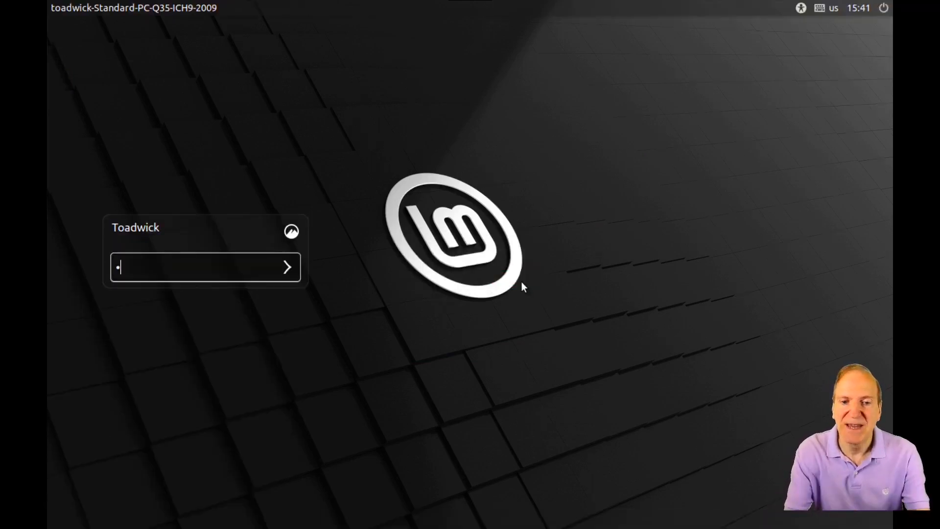
Log back in with the account password and dismiss the Welcome window
{"action": "type", "text": "•••••••"}
{"action": "key", "text": "Return"}
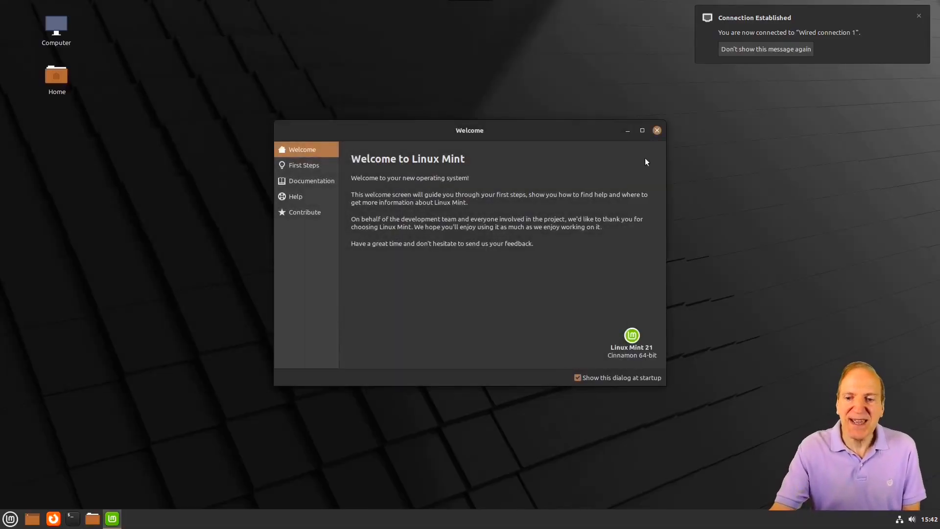
{"action": "left_click", "coordinate": [657, 130]}
Launch Shotcut from the Sound & Video applications and maximize its window
{"action": "left_click", "coordinate": [10, 519]}
{"action": "mouse_move", "coordinate": [105, 388]}
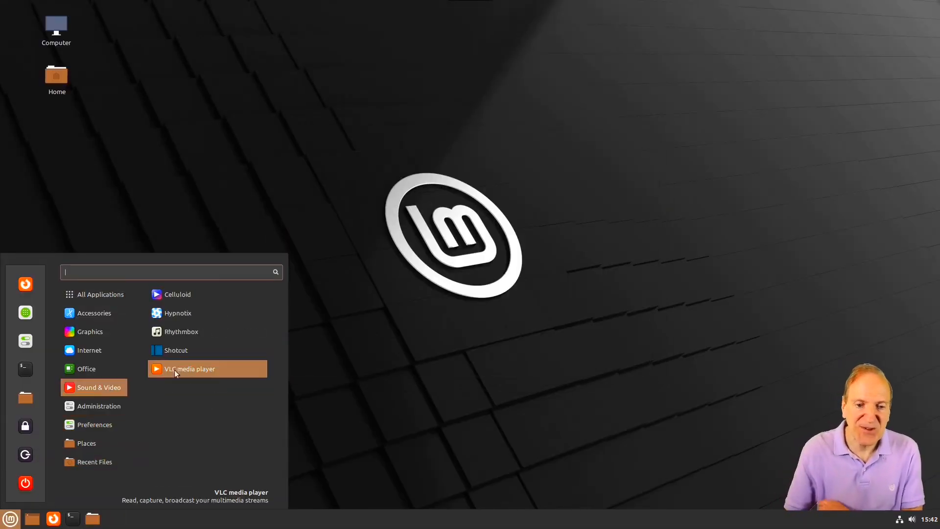
{"action": "left_click", "coordinate": [177, 350]}
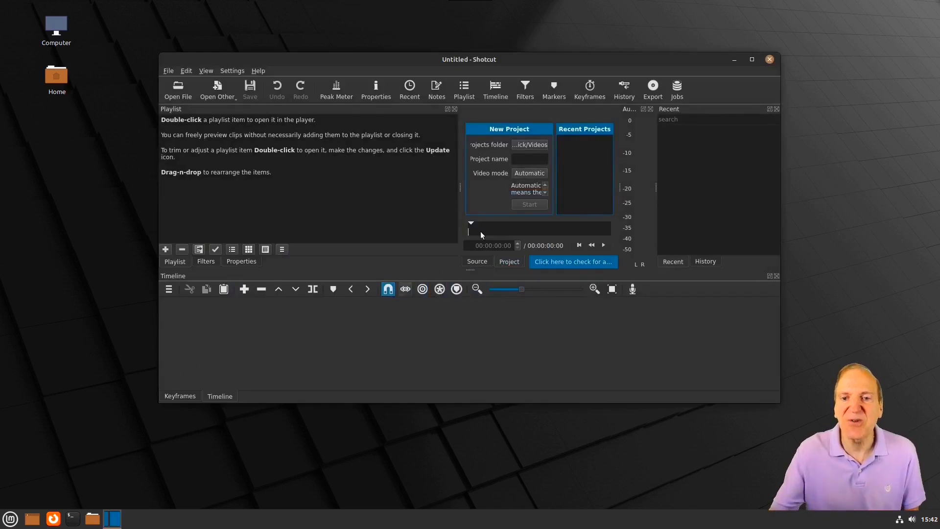
{"action": "left_click", "coordinate": [752, 59]}
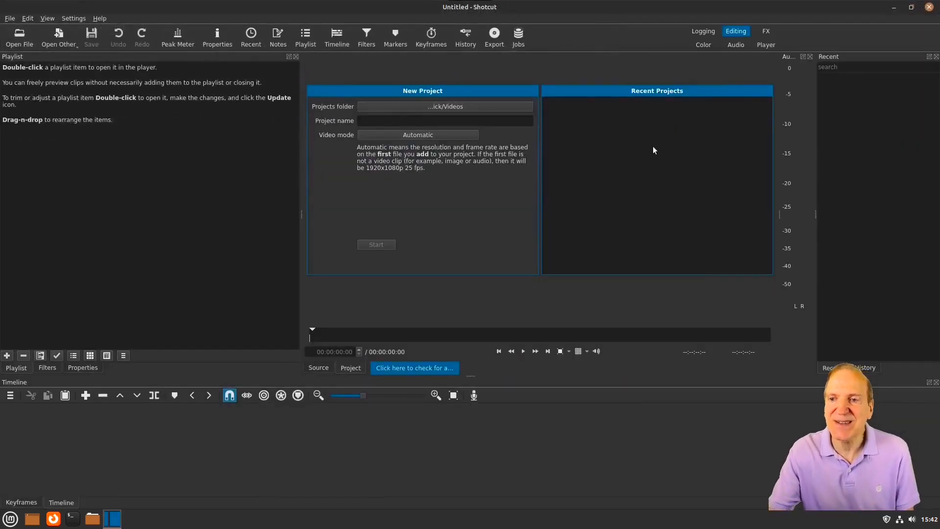
View the About Shotcut information, then quit Shotcut
{"action": "left_click", "coordinate": [100, 18]}
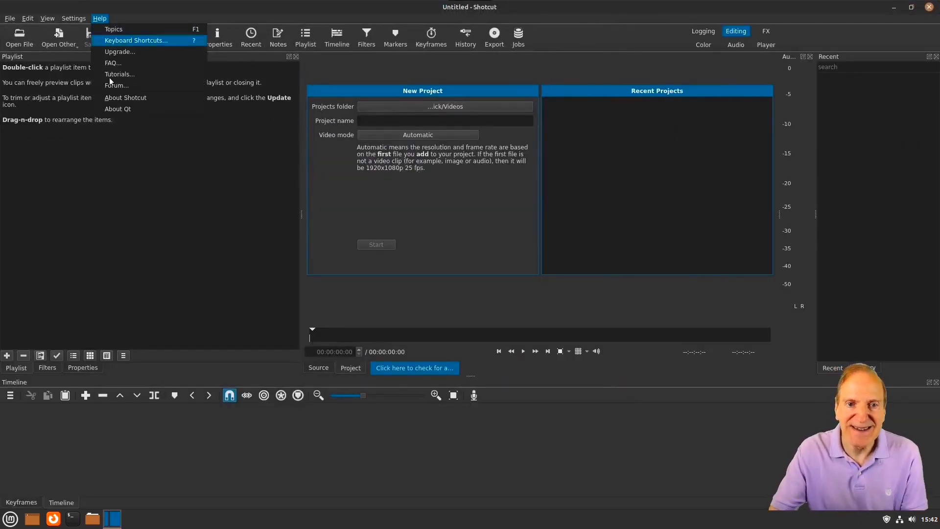
{"action": "left_click", "coordinate": [114, 99]}
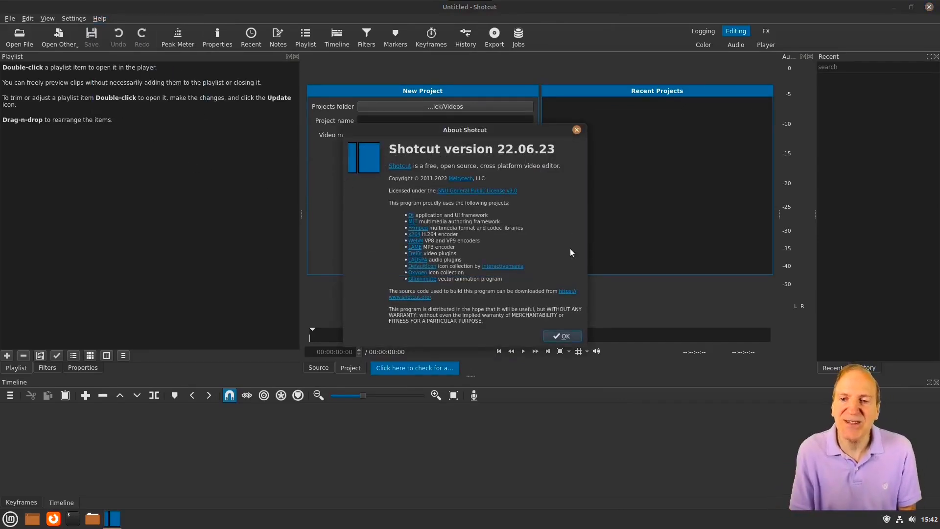
{"action": "left_click", "coordinate": [563, 337]}
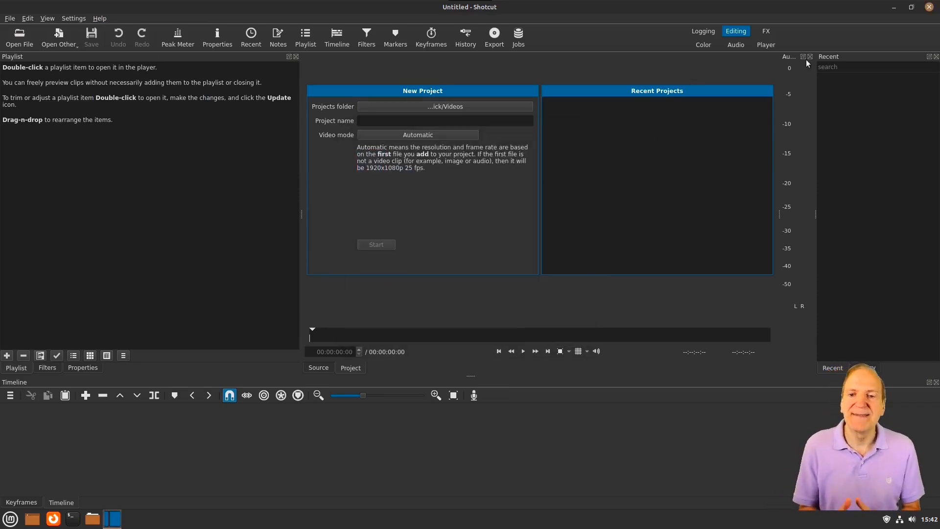
{"action": "left_click", "coordinate": [930, 7]}
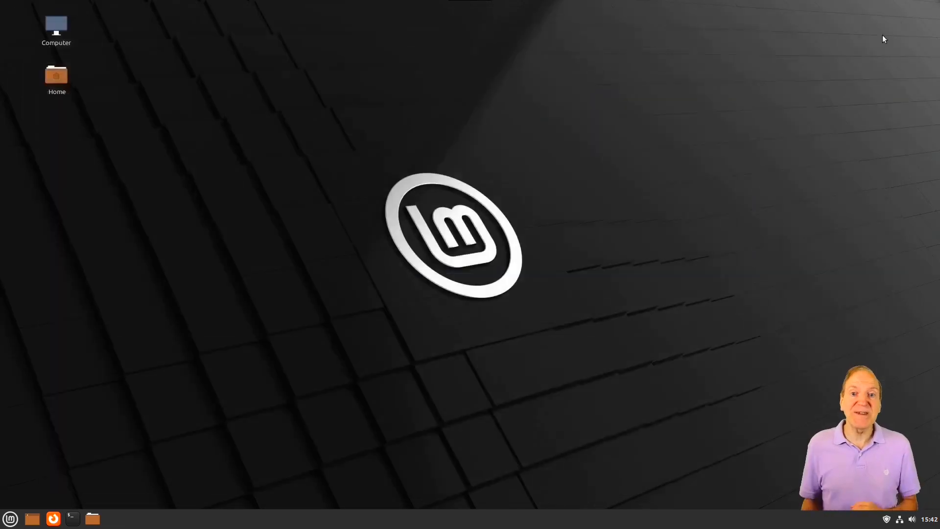
Open Software Manager and look through the installed applications in the Internet, Office, Graphics and Sound & Video categories
{"action": "left_click", "coordinate": [11, 519]}
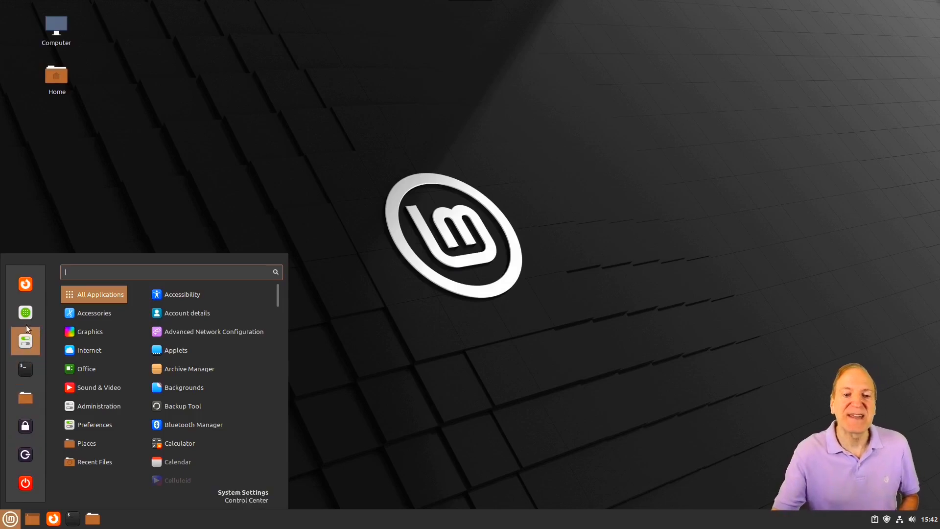
{"action": "left_click", "coordinate": [26, 312]}
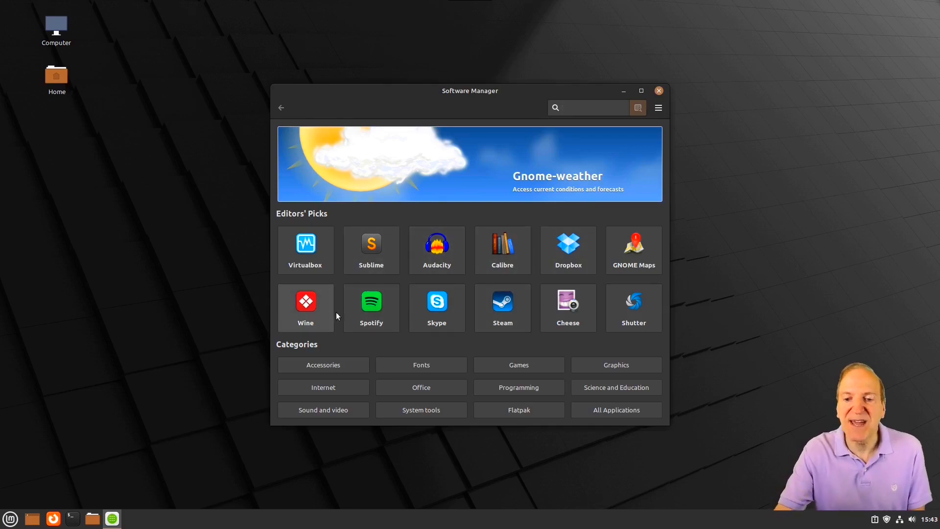
{"action": "left_click", "coordinate": [4, 518]}
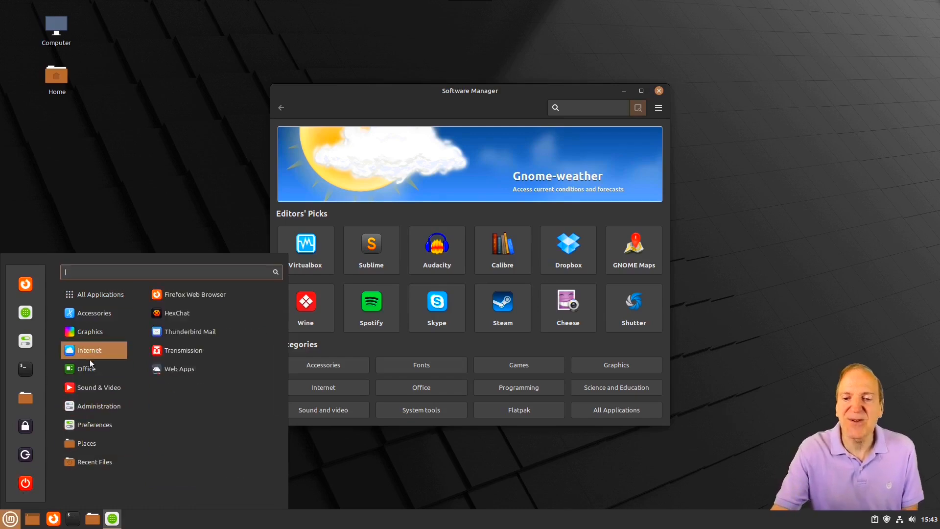
{"action": "mouse_move", "coordinate": [89, 371]}
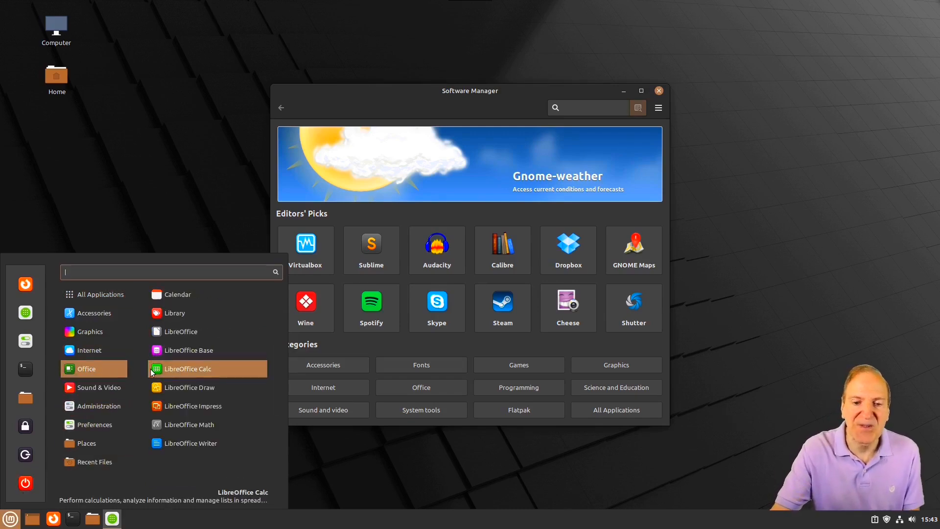
{"action": "mouse_move", "coordinate": [81, 352]}
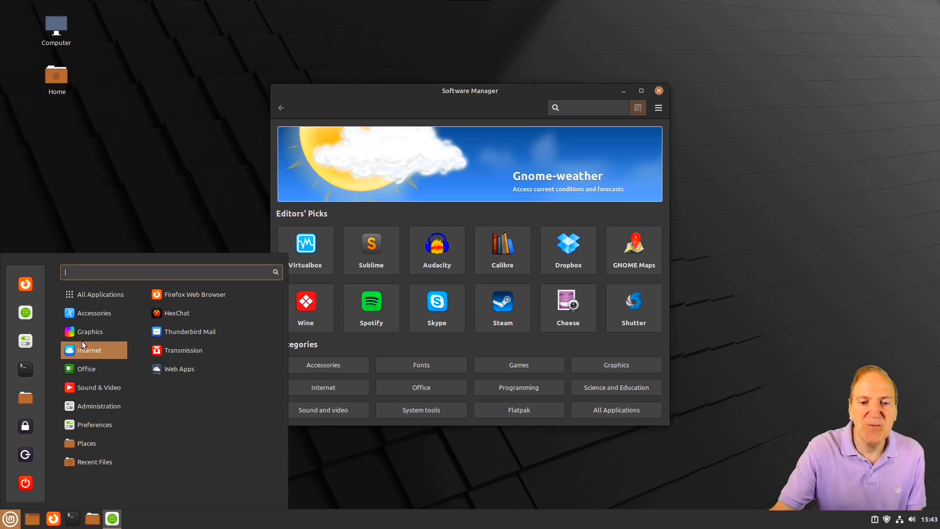
{"action": "mouse_move", "coordinate": [89, 334]}
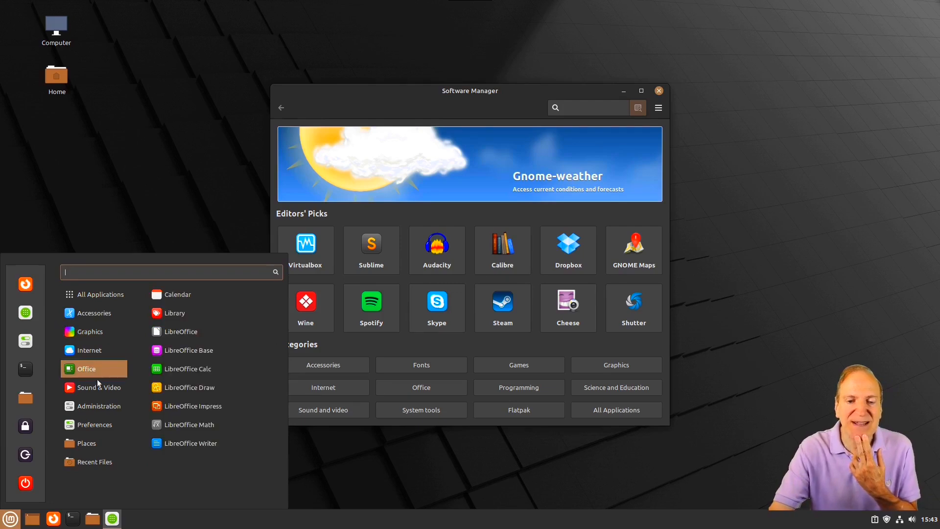
{"action": "mouse_move", "coordinate": [97, 390]}
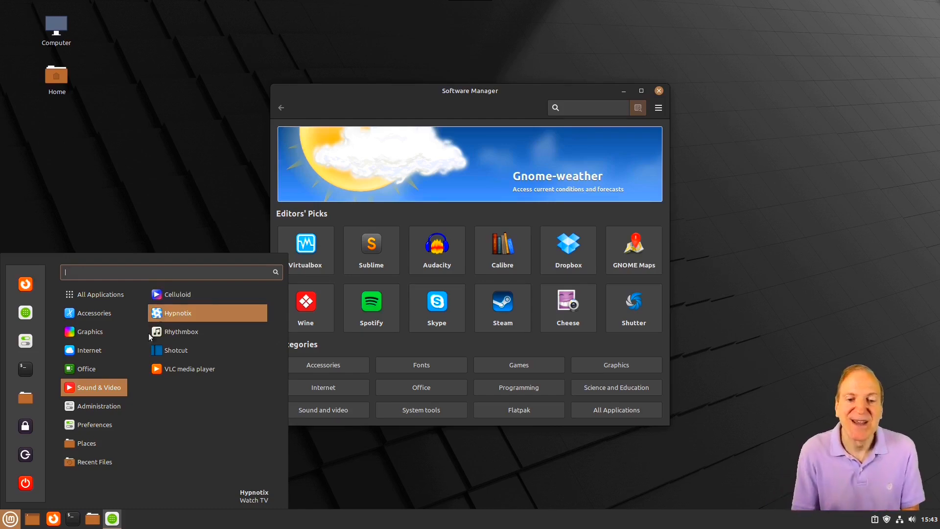
Launch Synaptic Package Manager from the Administration applications, authenticating with the account password
{"action": "mouse_move", "coordinate": [105, 407]}
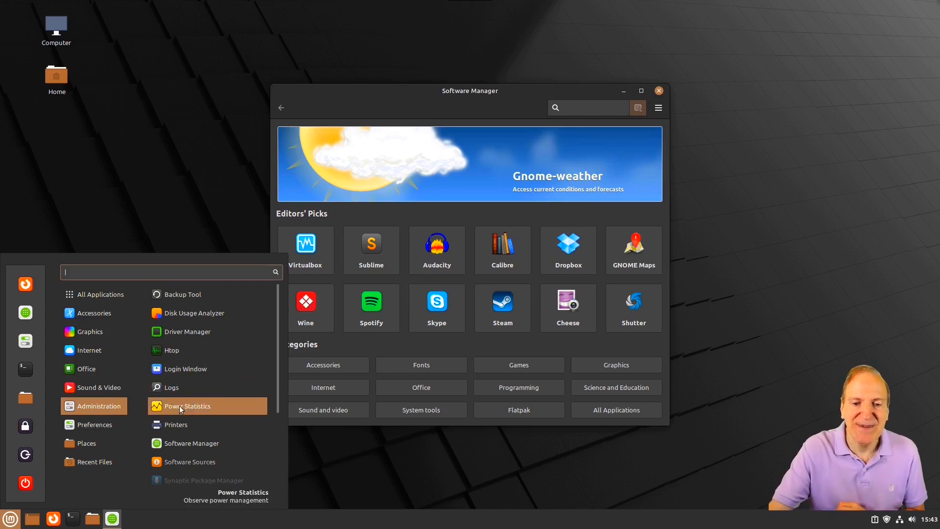
{"action": "scroll", "coordinate": [180, 411], "scroll_direction": "down", "scroll_amount": 1}
{"action": "scroll", "coordinate": [184, 414], "scroll_direction": "down", "scroll_amount": 1}
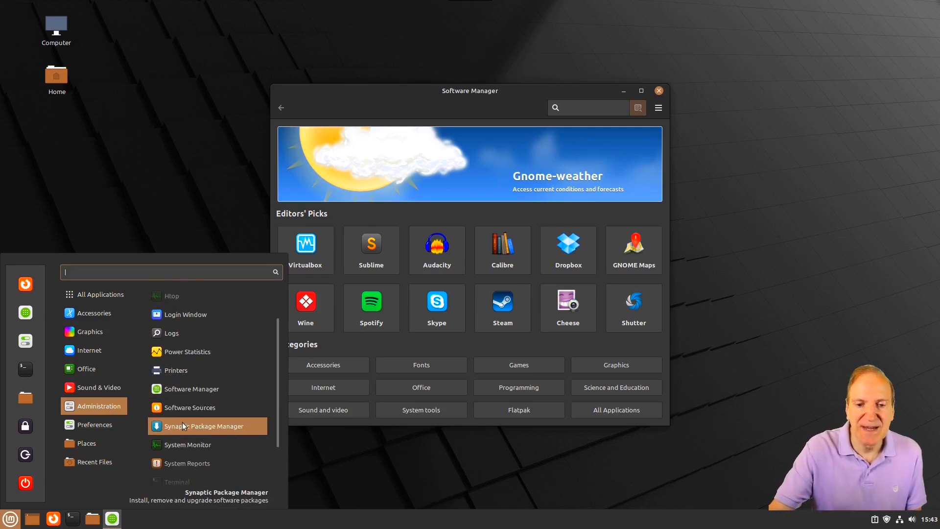
{"action": "left_click", "coordinate": [182, 427]}
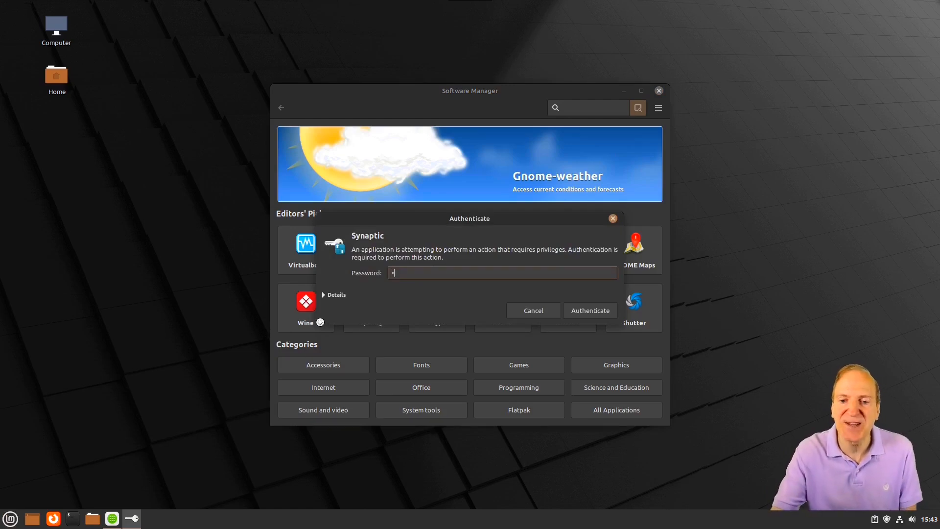
{"action": "key", "text": "Return"}
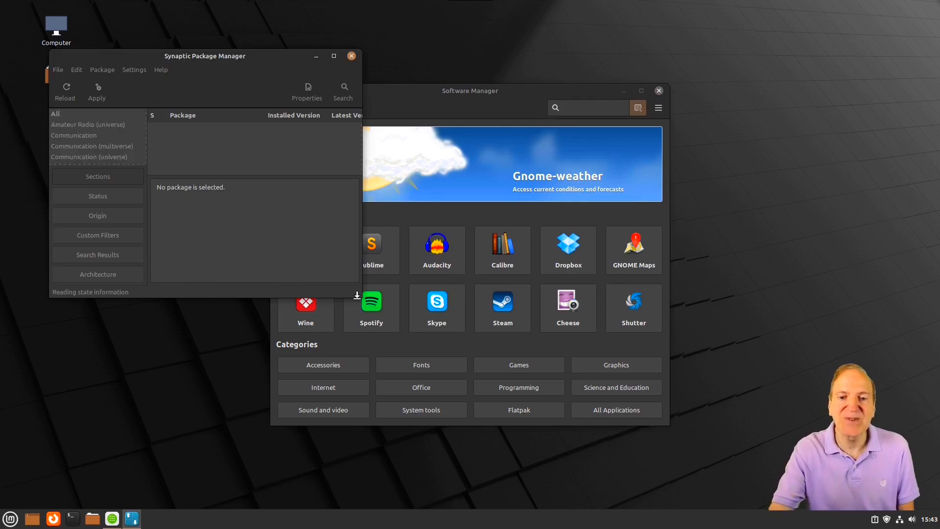
{"action": "left_click", "coordinate": [456, 240]}
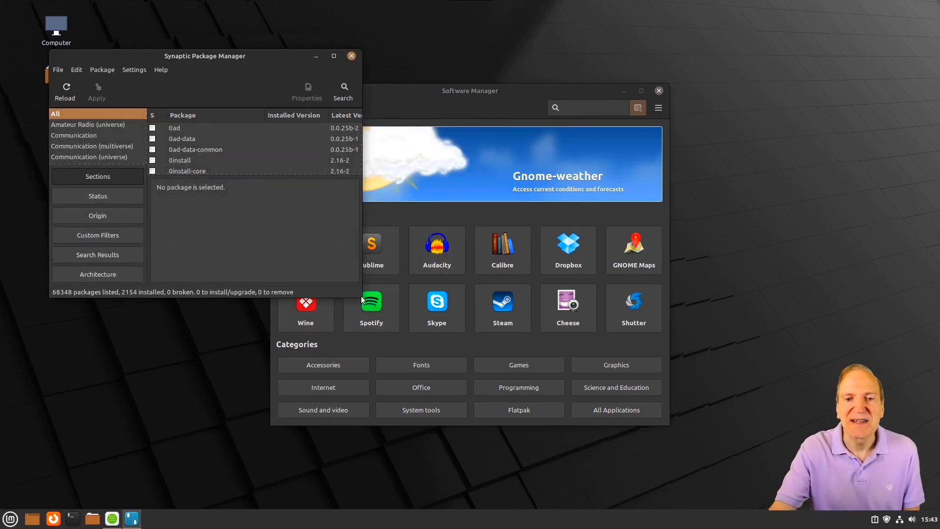
Enlarge the Synaptic window and look through its list of package sections
{"action": "left_click_drag", "start_coordinate": [358, 292], "coordinate": [576, 410]}
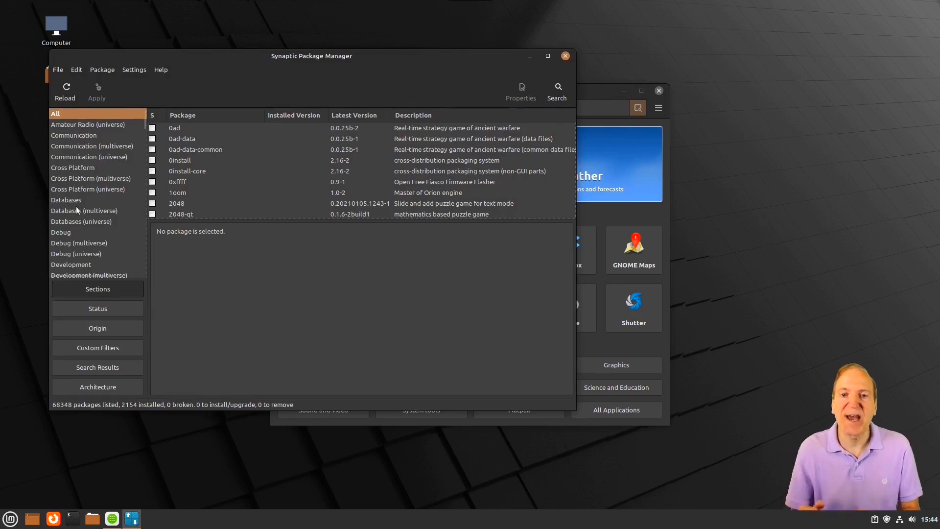
{"action": "scroll", "coordinate": [95, 238], "scroll_direction": "down", "scroll_amount": 10}
{"action": "scroll", "coordinate": [95, 237], "scroll_direction": "up", "scroll_amount": 10}
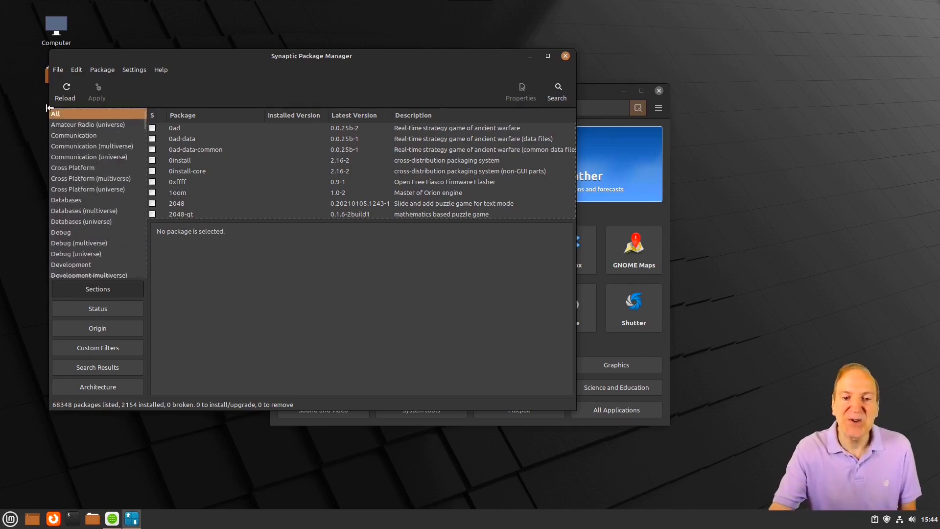
Search Synaptic's packages for inkscape by description and name
{"action": "left_click", "coordinate": [561, 98]}
{"action": "type", "text": "gimp"}
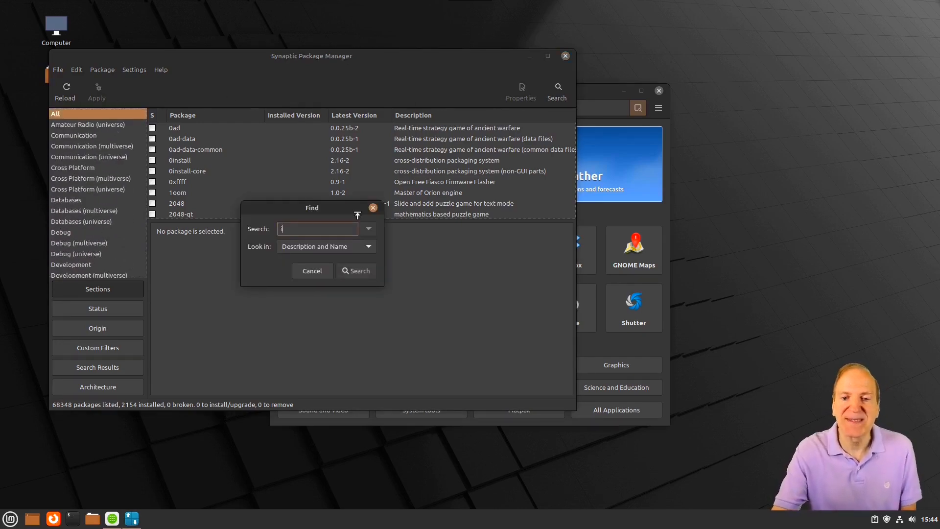
{"action": "key", "text": "Return"}
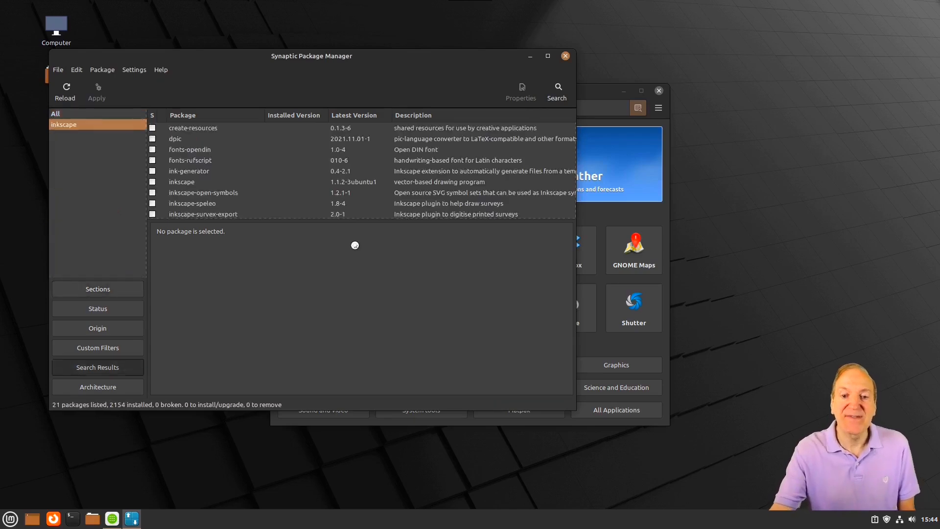
Mark the inkscape package for installation, including its additional required changes
{"action": "left_click", "coordinate": [182, 183]}
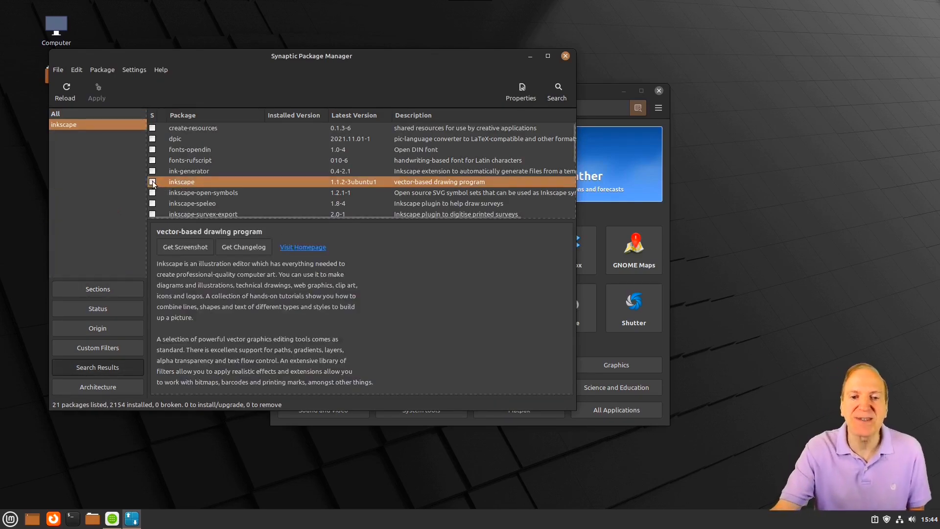
{"action": "left_click", "coordinate": [152, 182]}
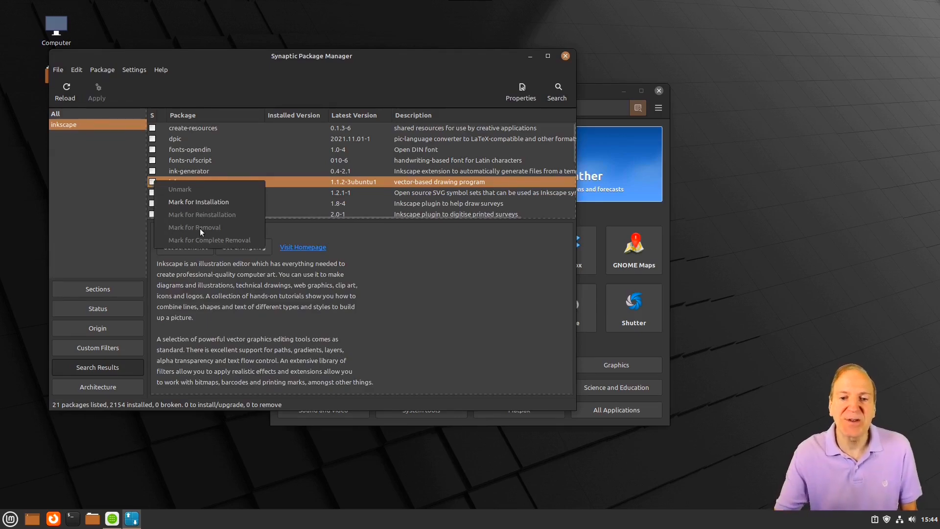
{"action": "left_click", "coordinate": [200, 201]}
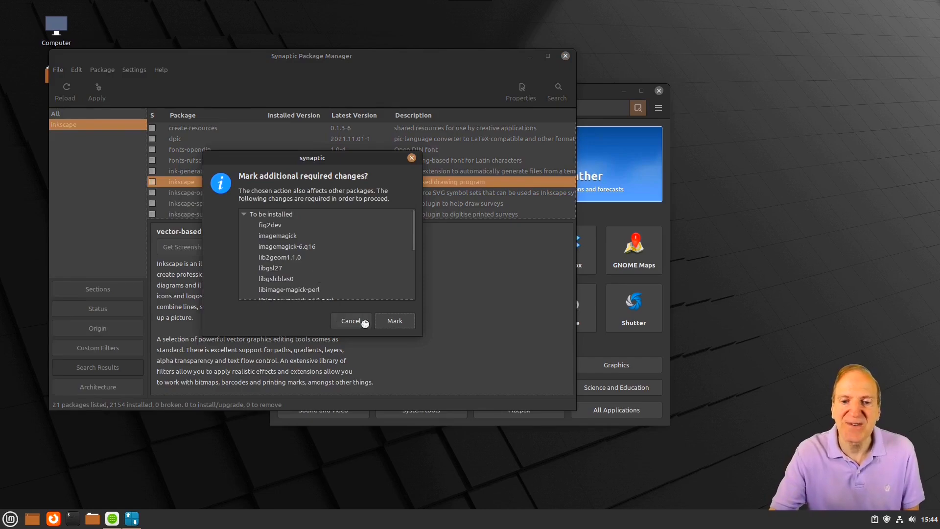
{"action": "left_click", "coordinate": [395, 321]}
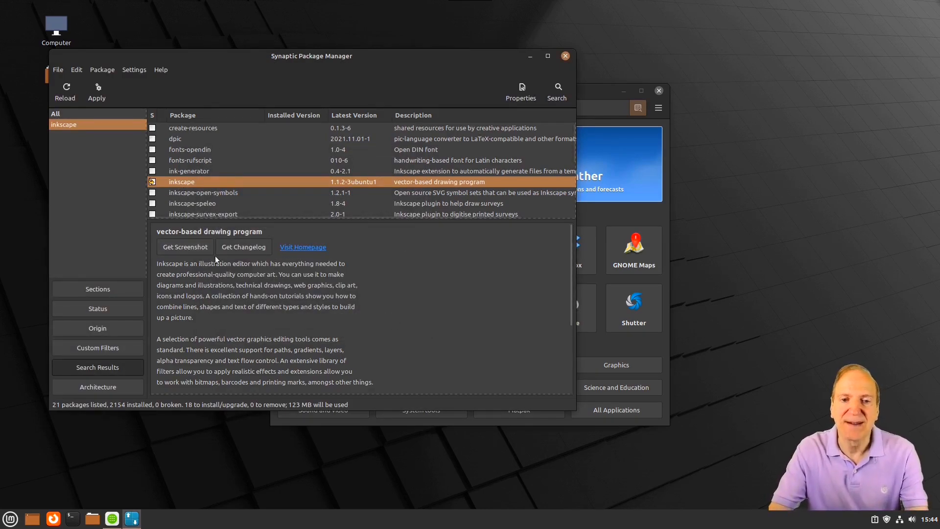
Read through the inkscape package description, apply the marked installation and dismiss the completion notice
{"action": "scroll", "coordinate": [400, 283], "scroll_direction": "down", "scroll_amount": 5}
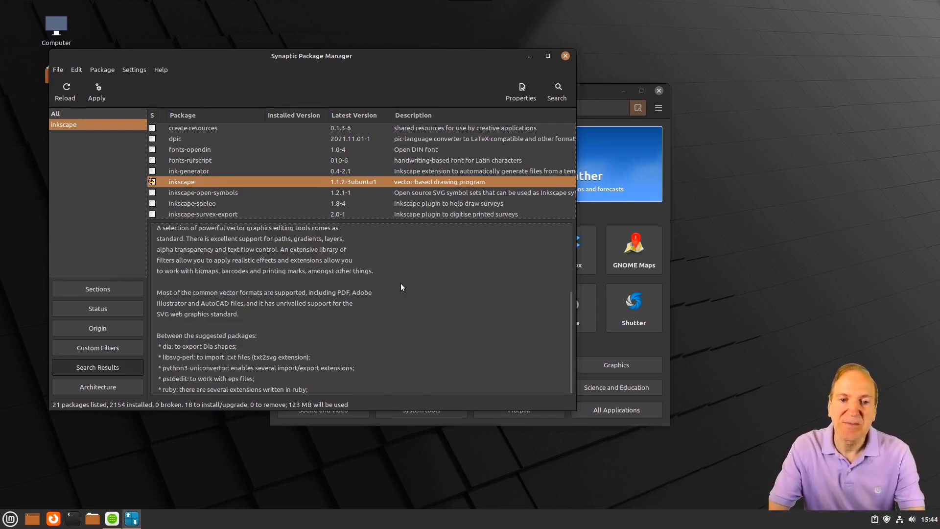
{"action": "scroll", "coordinate": [401, 284], "scroll_direction": "up", "scroll_amount": 5}
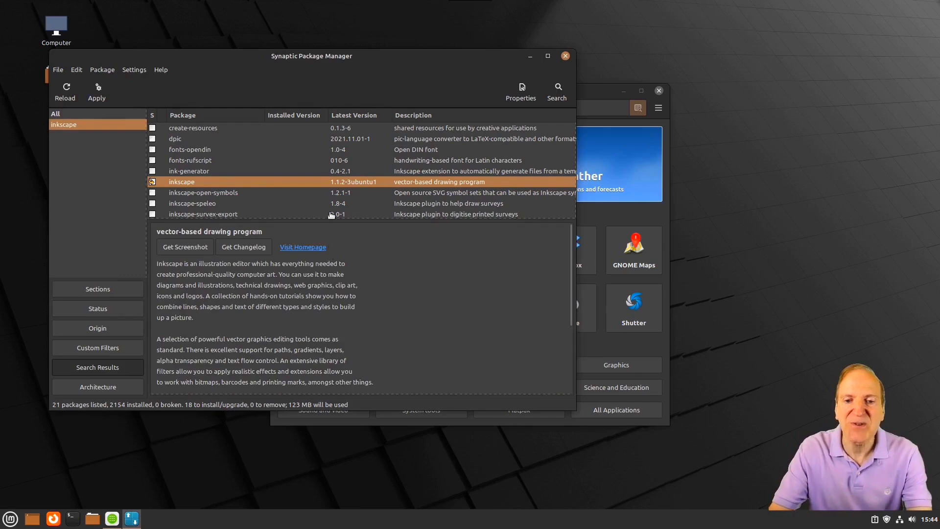
{"action": "left_click", "coordinate": [102, 90]}
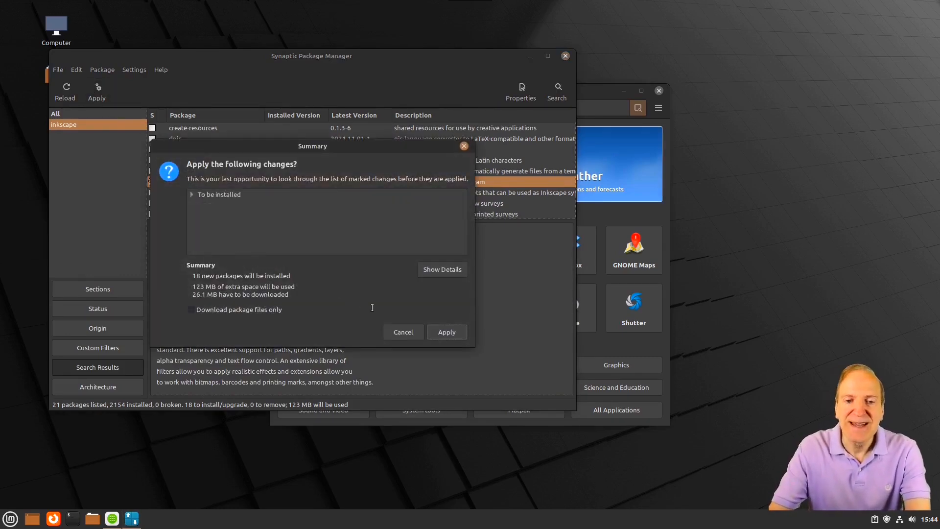
{"action": "left_click", "coordinate": [447, 332]}
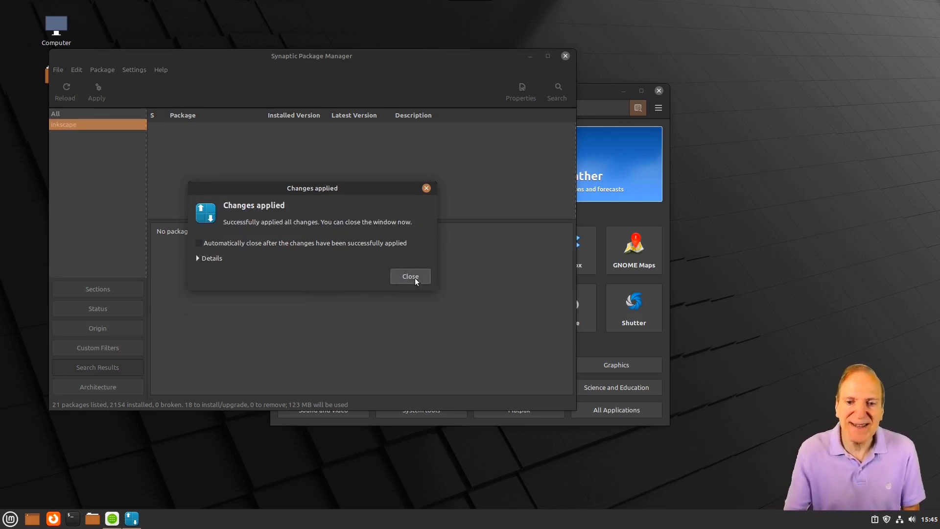
{"action": "left_click", "coordinate": [411, 276]}
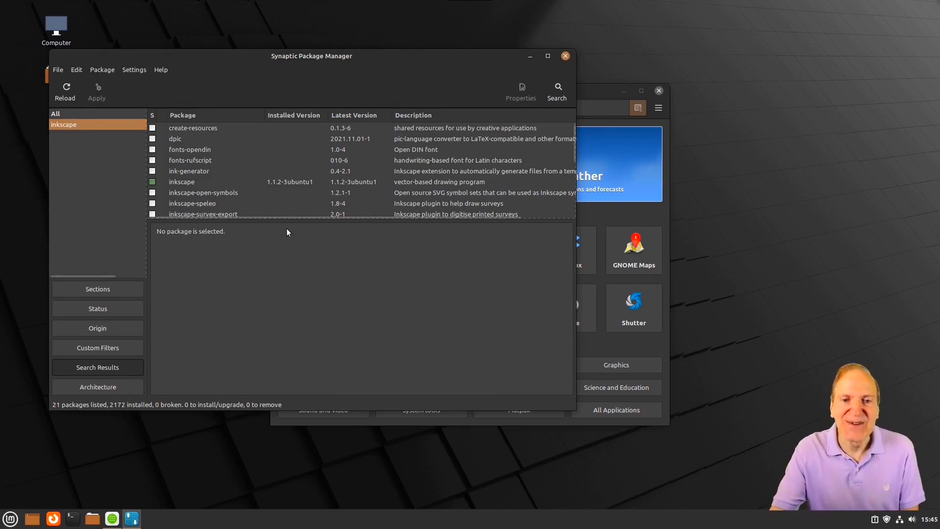
Search Software Manager for inkscape, review the Inkscape vector-based drawing program's page, and close Software Manager
{"action": "left_click", "coordinate": [612, 339]}
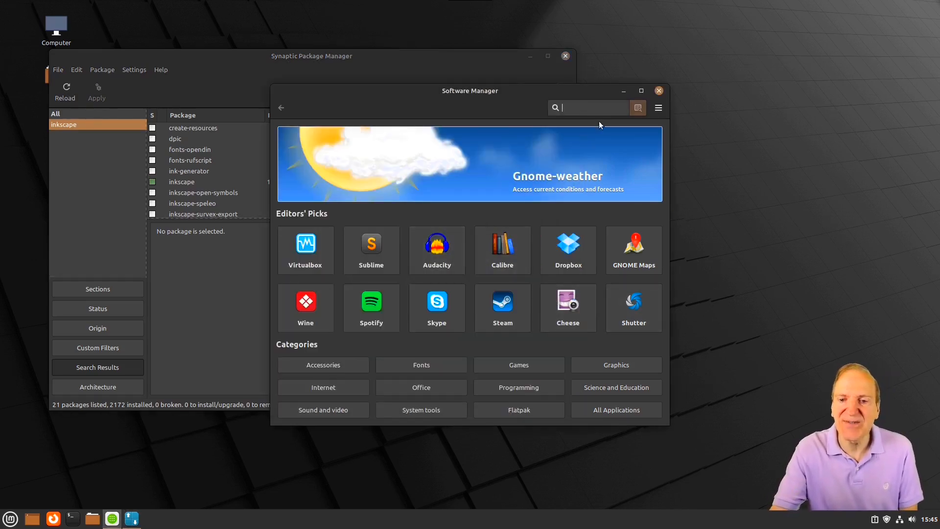
{"action": "type", "text": "inkscape"}
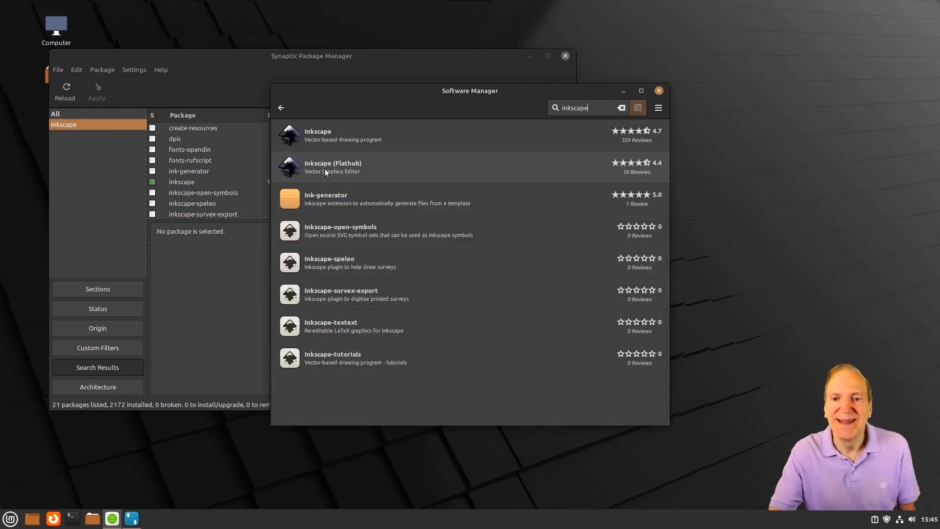
{"action": "left_click", "coordinate": [327, 142]}
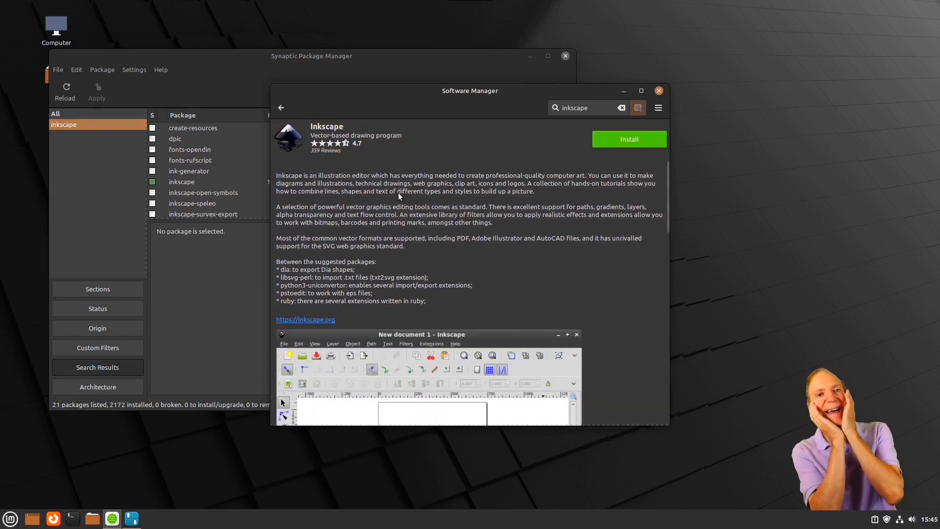
{"action": "scroll", "coordinate": [664, 205], "scroll_direction": "down", "scroll_amount": 5}
{"action": "left_click_drag", "start_coordinate": [664, 226], "coordinate": [636, 145]}
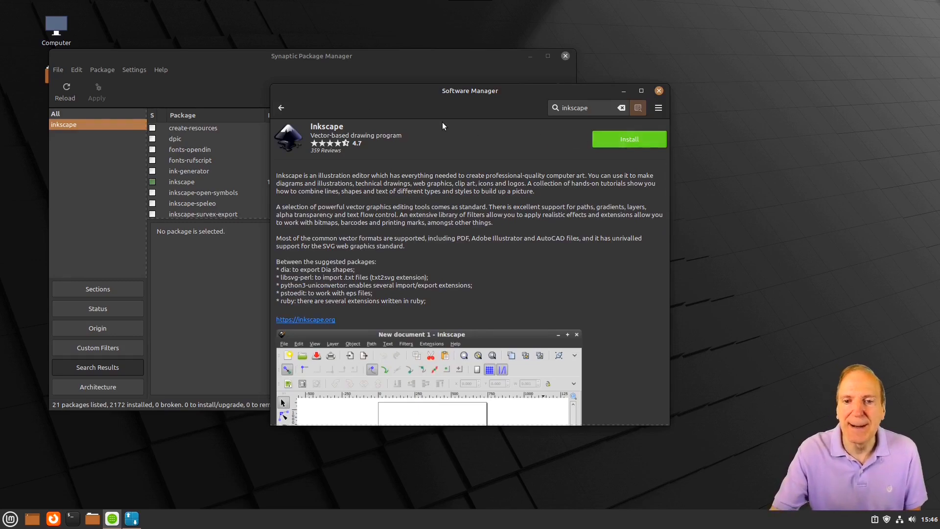
{"action": "left_click", "coordinate": [281, 108]}
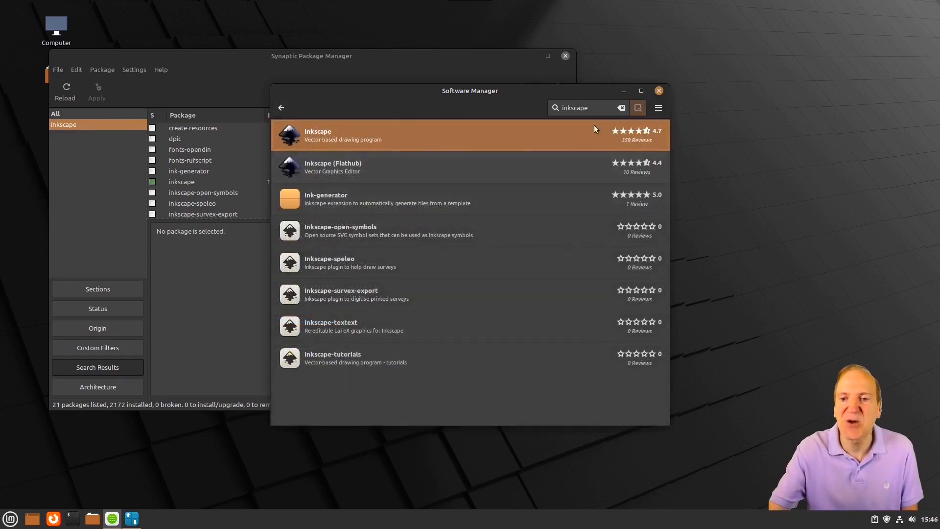
{"action": "left_click", "coordinate": [659, 91]}
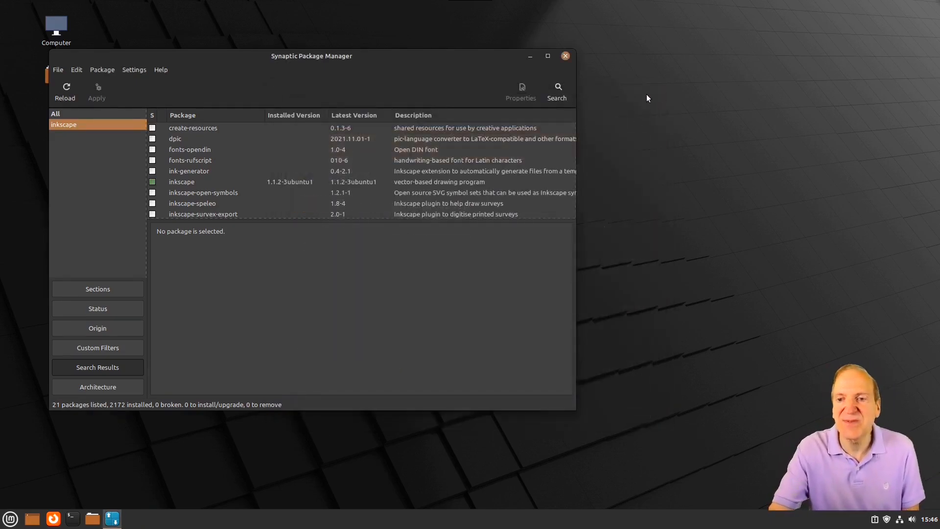
Launch Inkscape from the Graphics applications and accept its default quick setup, continuing to the Time to Draw page
{"action": "left_click", "coordinate": [10, 518]}
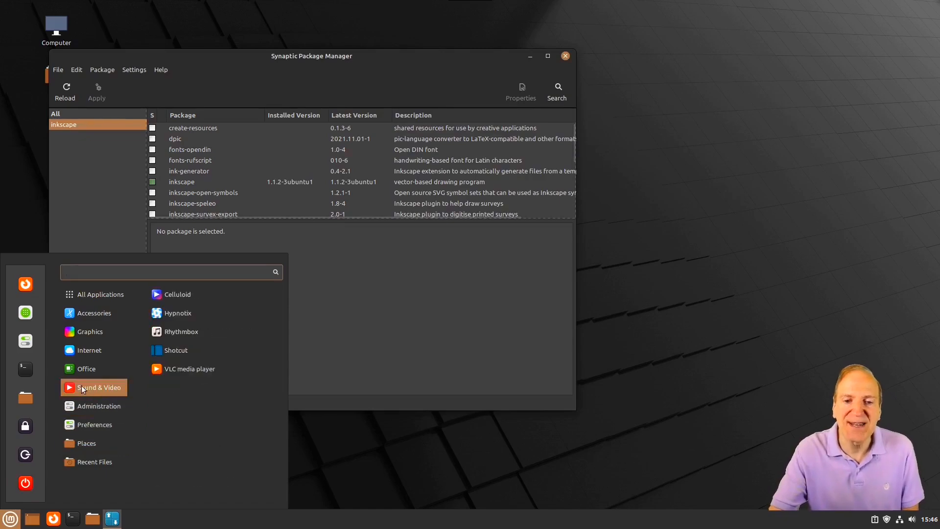
{"action": "mouse_move", "coordinate": [86, 366]}
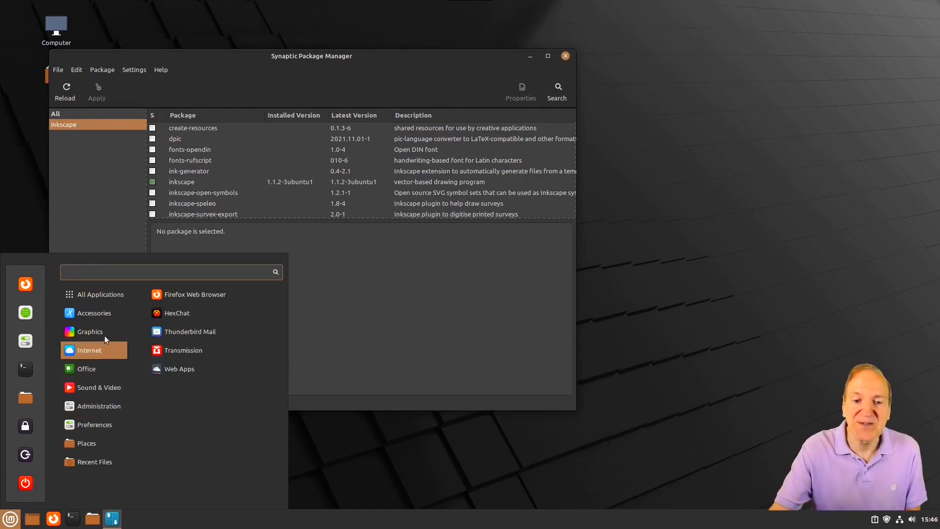
{"action": "mouse_move", "coordinate": [112, 331]}
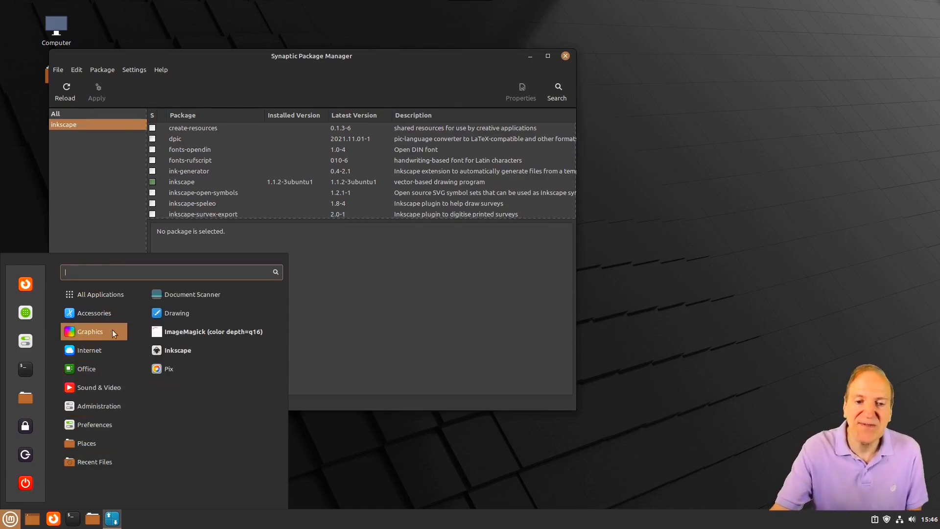
{"action": "left_click", "coordinate": [180, 352]}
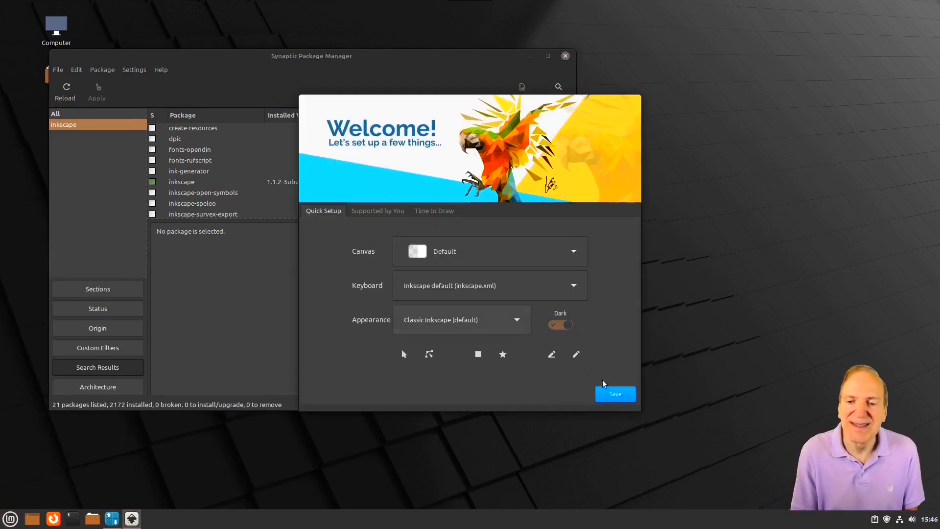
{"action": "left_click", "coordinate": [615, 394]}
{"action": "left_click", "coordinate": [611, 394]}
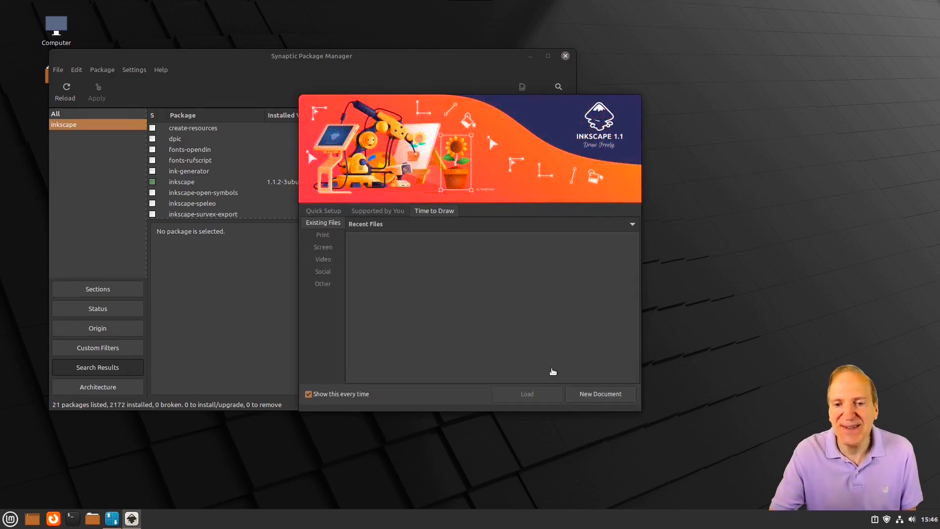
Browse the Print, Screen and Video document templates and create a new document from Video HD 720p
{"action": "left_click", "coordinate": [324, 260]}
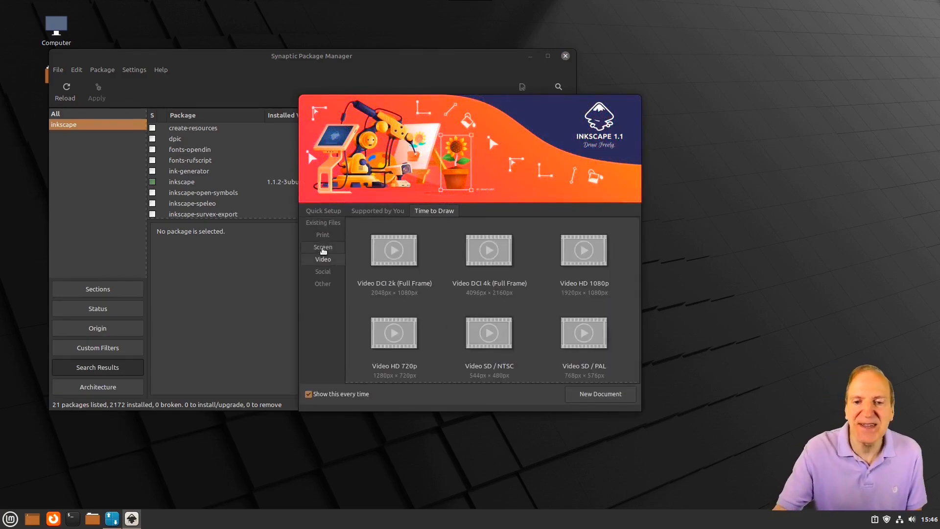
{"action": "left_click", "coordinate": [323, 249]}
{"action": "left_click", "coordinate": [323, 235]}
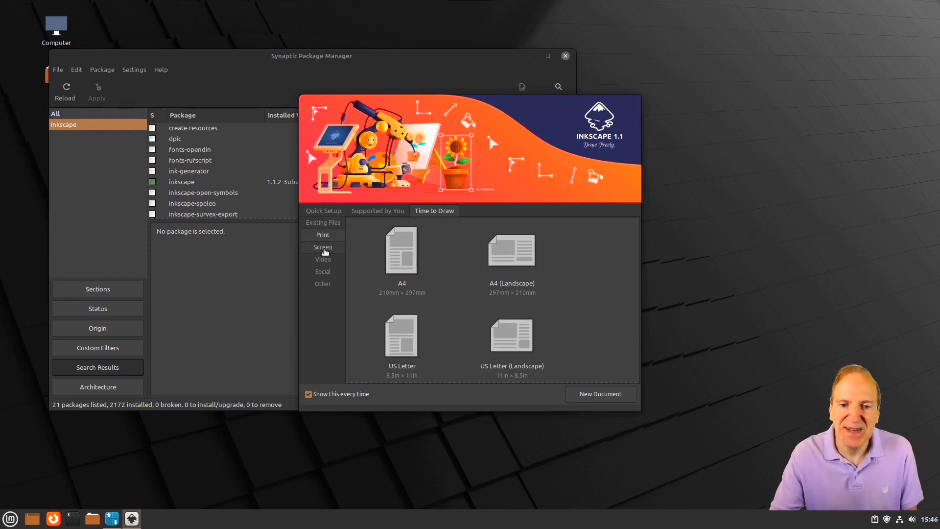
{"action": "left_click", "coordinate": [325, 251]}
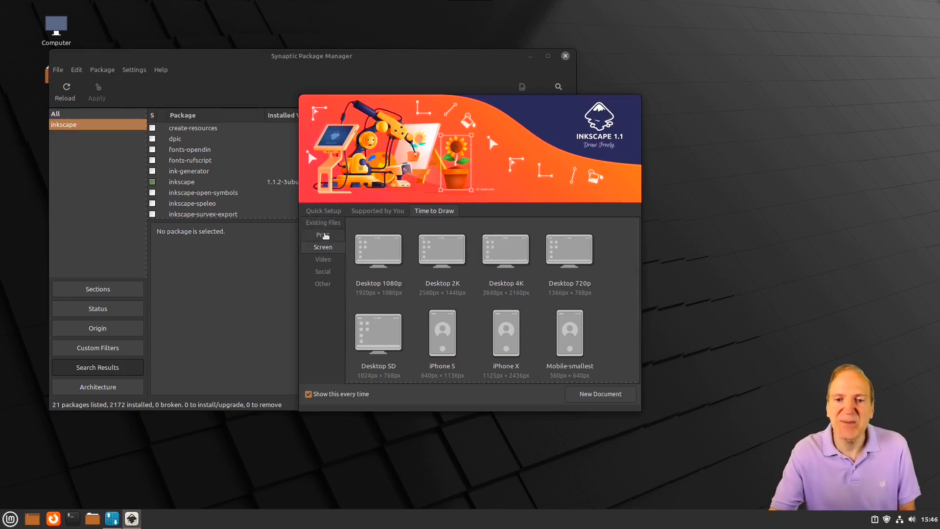
{"action": "left_click", "coordinate": [322, 259]}
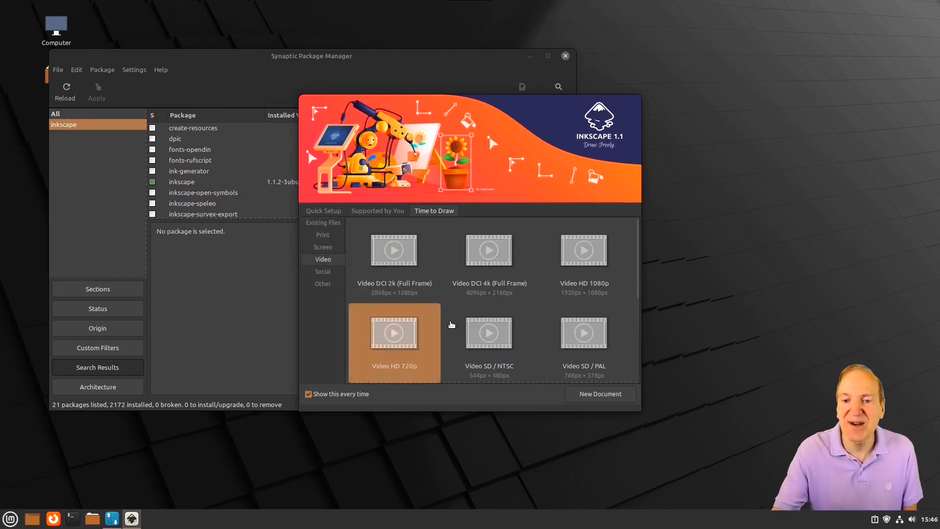
{"action": "left_click", "coordinate": [405, 331]}
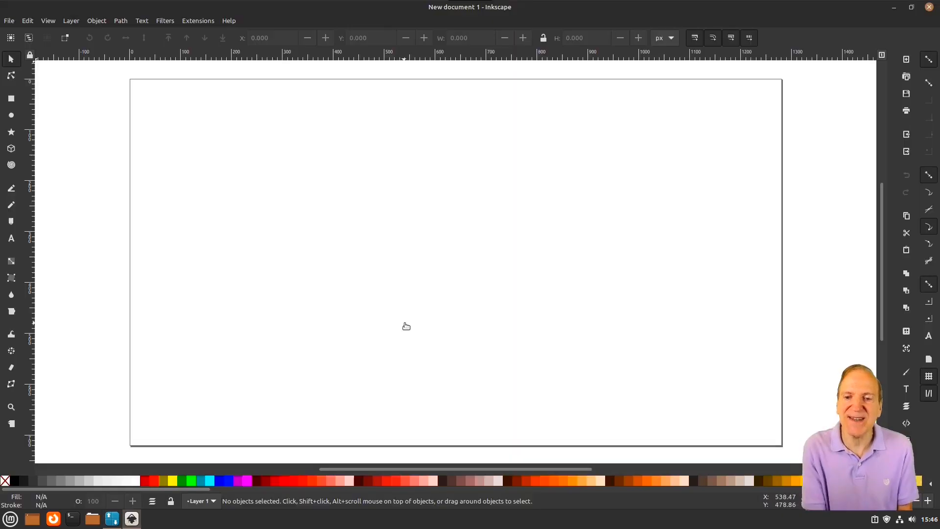
Check Inkscape's version in its About window, and close both Inkscape and Synaptic Package Manager
{"action": "left_click", "coordinate": [231, 23]}
{"action": "left_click", "coordinate": [292, 218]}
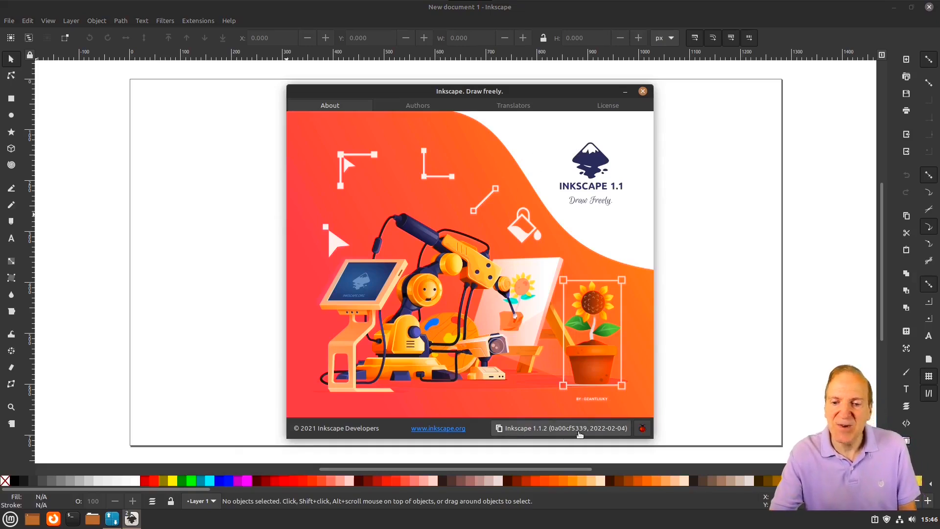
{"action": "left_click", "coordinate": [642, 92]}
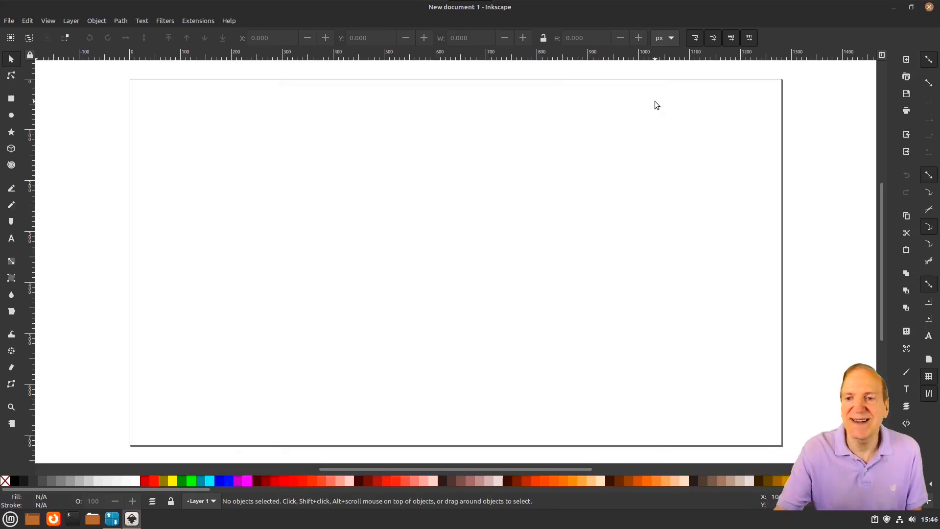
{"action": "left_click", "coordinate": [930, 7]}
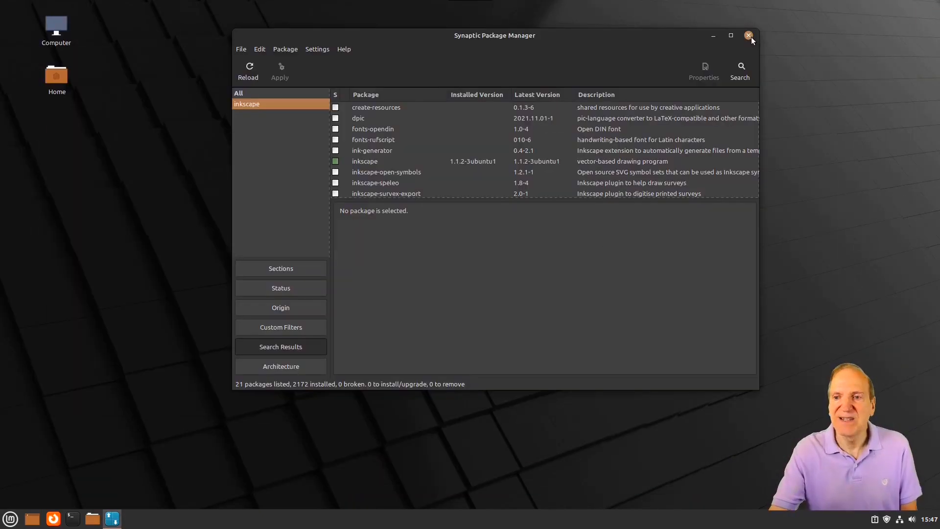
{"action": "left_click", "coordinate": [749, 36]}
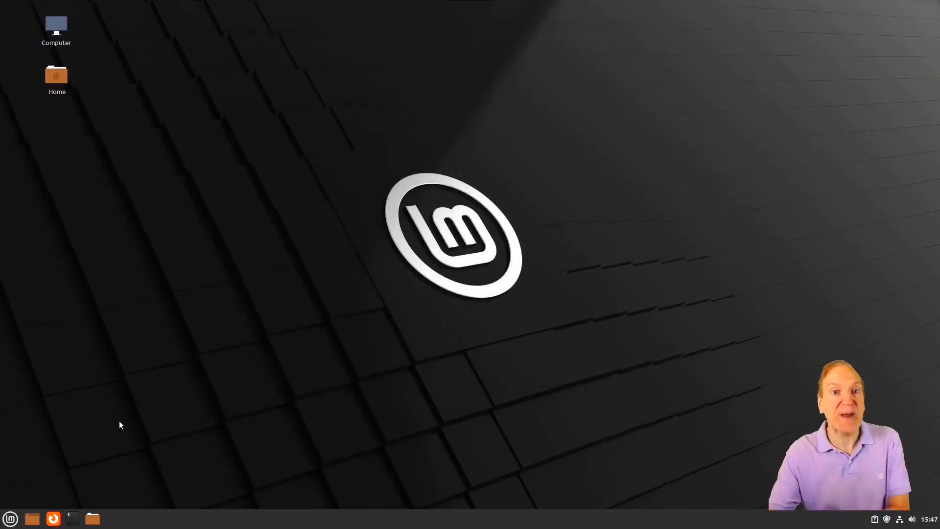
Open the Backgrounds page of System Settings and move its window aside to uncover the desktop
{"action": "left_click", "coordinate": [10, 519]}
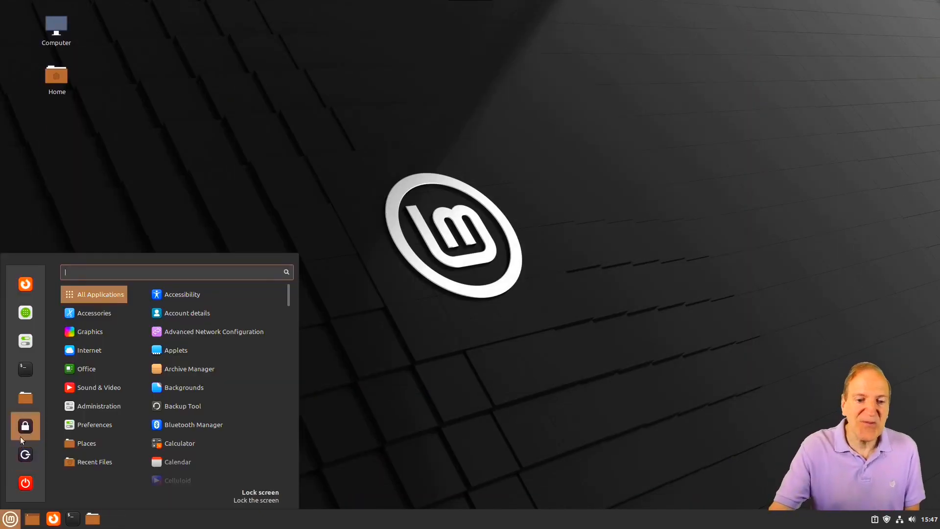
{"action": "left_click", "coordinate": [21, 353]}
{"action": "left_click", "coordinate": [310, 186]}
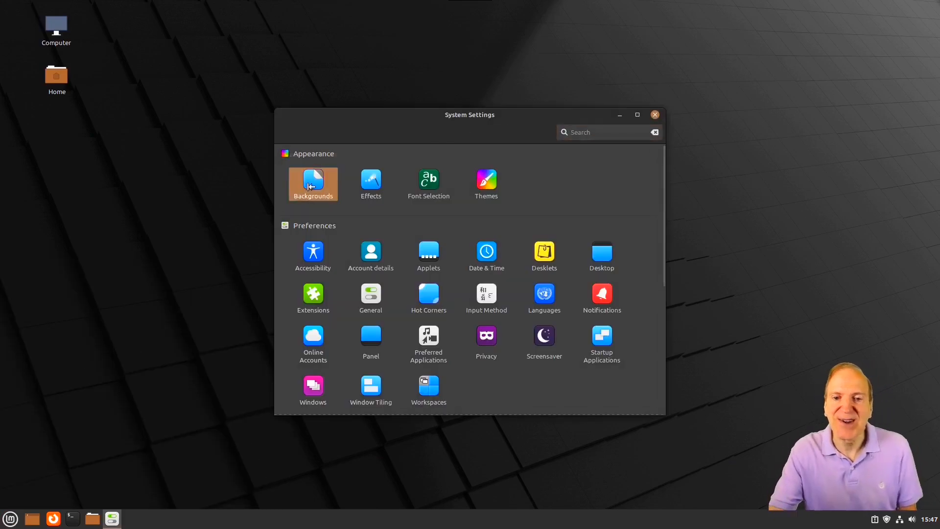
{"action": "left_click_drag", "start_coordinate": [406, 119], "coordinate": [608, 135]}
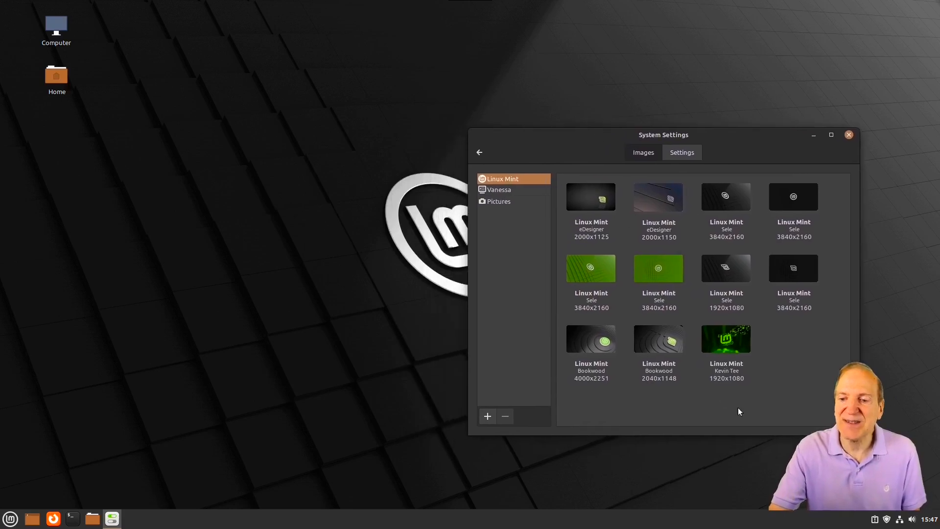
Set the glowing green 1920x1080 Linux Mint image as the desktop background and view it on the cleared desktop
{"action": "left_click", "coordinate": [725, 346]}
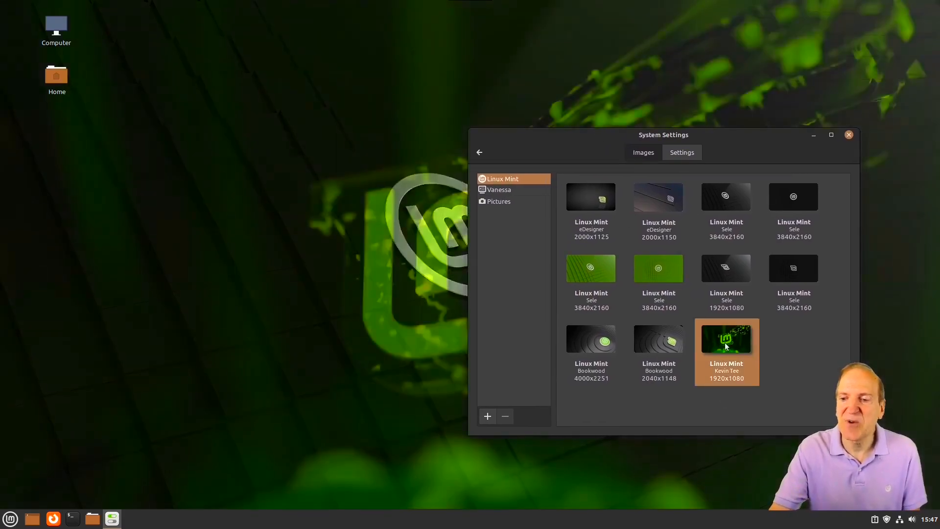
{"action": "left_click_drag", "start_coordinate": [581, 142], "coordinate": [557, 81]}
{"action": "left_click", "coordinate": [33, 516]}
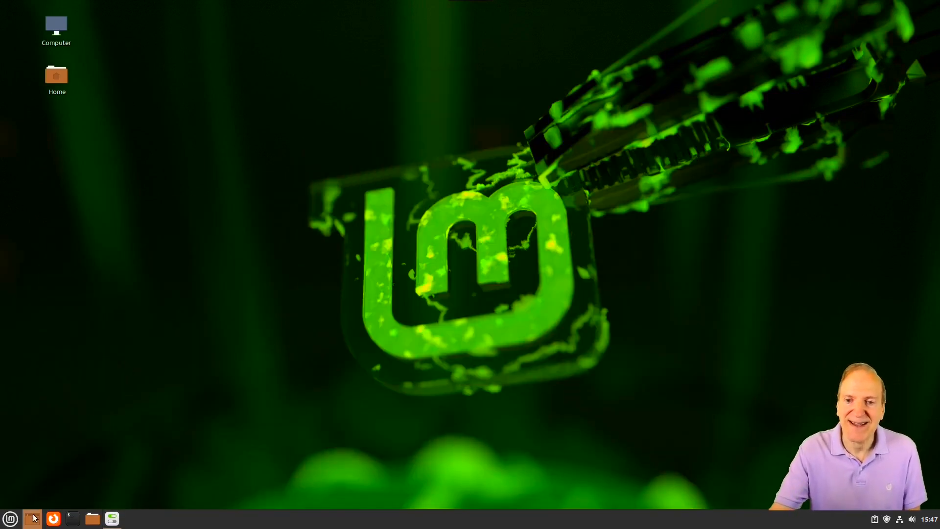
{"action": "left_click", "coordinate": [34, 517]}
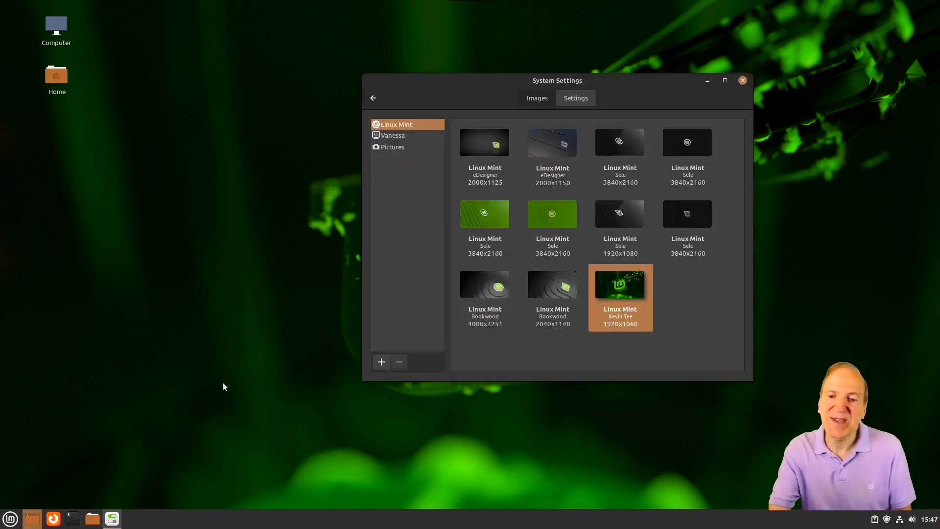
Try the Frozen wallpaper from the Vanessa collection, and change the background to Indonesia, viewing each on the cleared desktop
{"action": "left_click", "coordinate": [392, 137]}
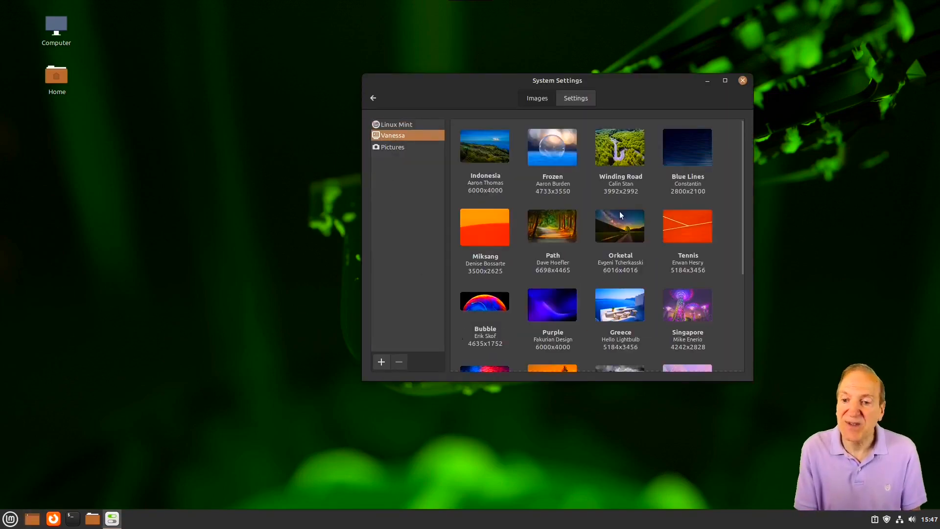
{"action": "left_click", "coordinate": [550, 153]}
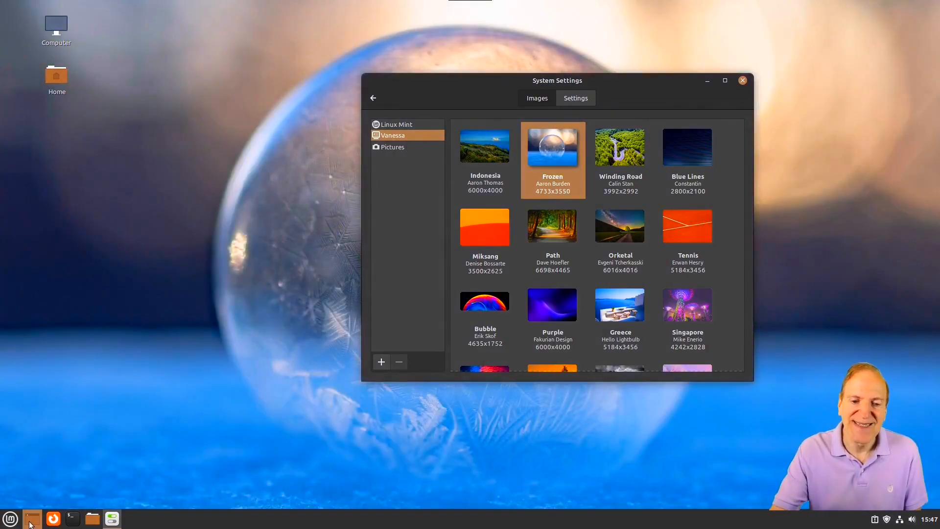
{"action": "left_click", "coordinate": [31, 523]}
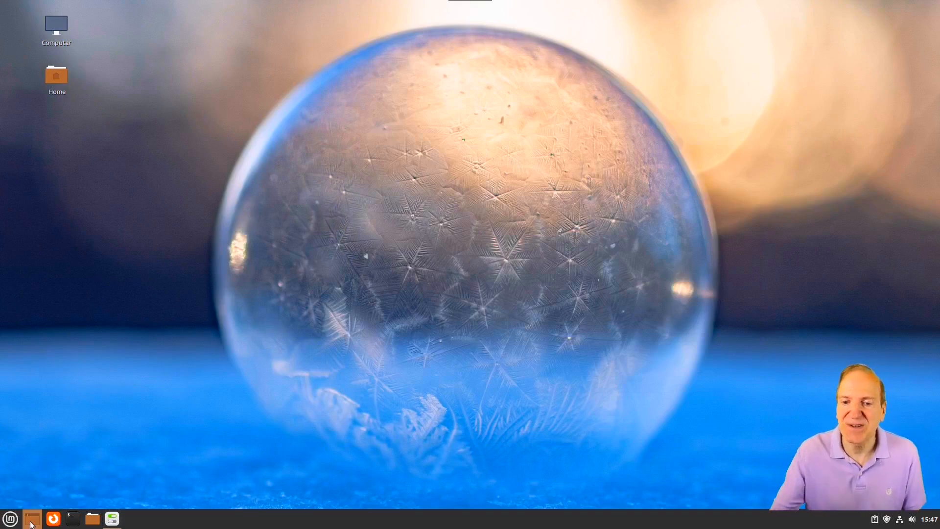
{"action": "left_click", "coordinate": [31, 523]}
{"action": "left_click", "coordinate": [33, 520]}
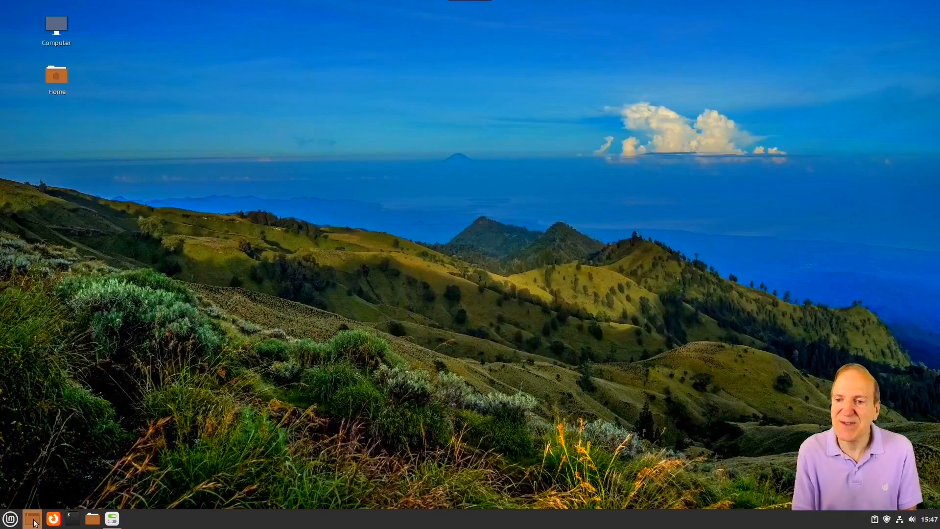
Try the Path and Singapore wallpapers from the Vanessa collection, viewing each on the cleared desktop
{"action": "left_click", "coordinate": [34, 522]}
{"action": "left_click", "coordinate": [549, 237]}
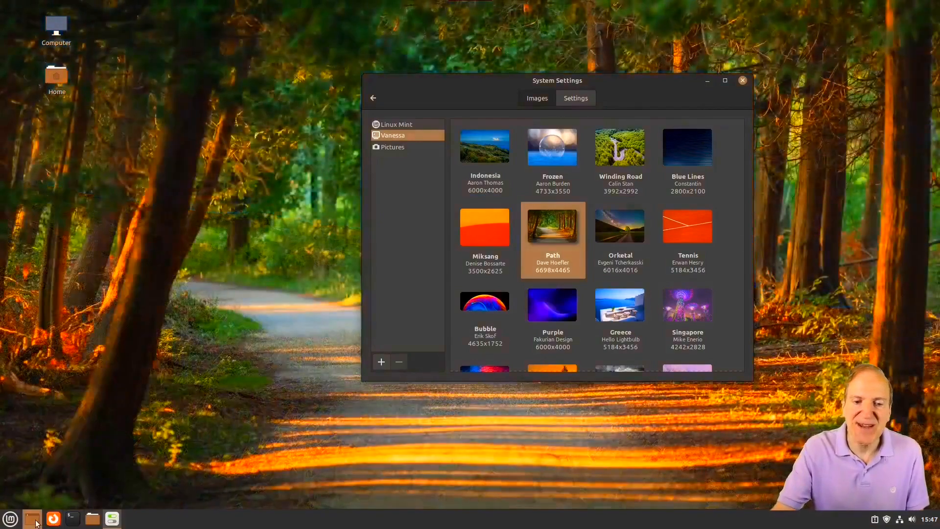
{"action": "left_click", "coordinate": [33, 522]}
{"action": "left_click", "coordinate": [34, 522]}
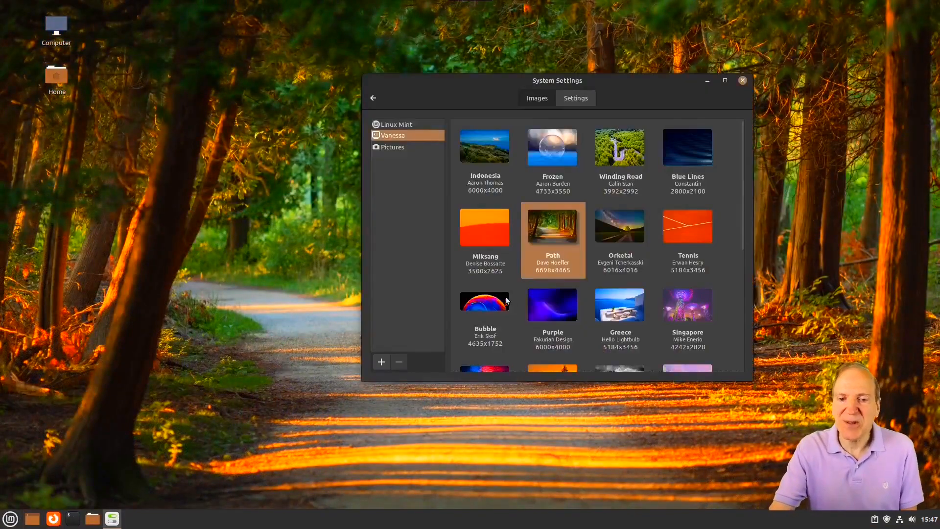
{"action": "left_click", "coordinate": [692, 307]}
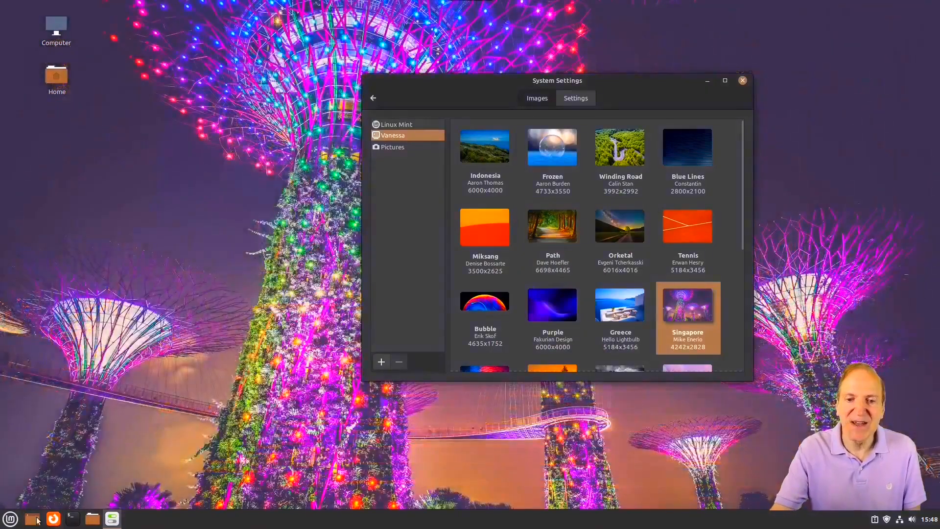
{"action": "left_click", "coordinate": [31, 522]}
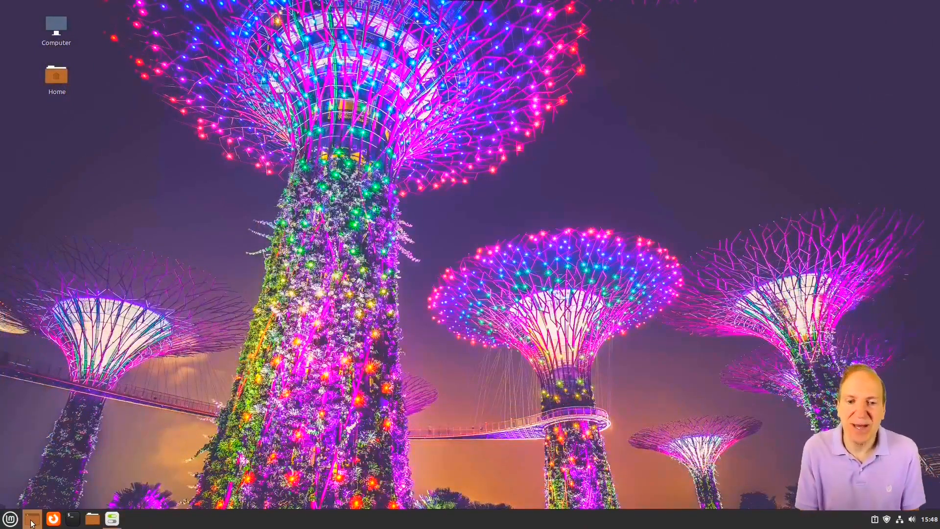
{"action": "left_click", "coordinate": [32, 522]}
Try the Digital Stream wallpaper from the Vanessa collection and view it on the cleared desktop
{"action": "scroll", "coordinate": [513, 309], "scroll_direction": "down", "scroll_amount": 5}
{"action": "left_click", "coordinate": [504, 288]}
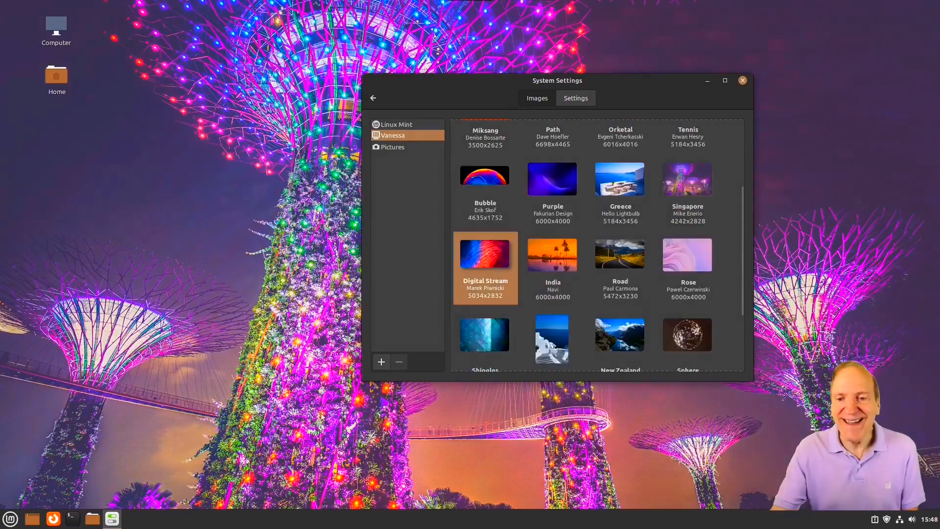
{"action": "left_click", "coordinate": [32, 518]}
{"action": "left_click", "coordinate": [31, 519]}
Try the Sphere and San Francisco wallpapers, viewing San Francisco on the cleared desktop
{"action": "scroll", "coordinate": [527, 299], "scroll_direction": "down", "scroll_amount": 3}
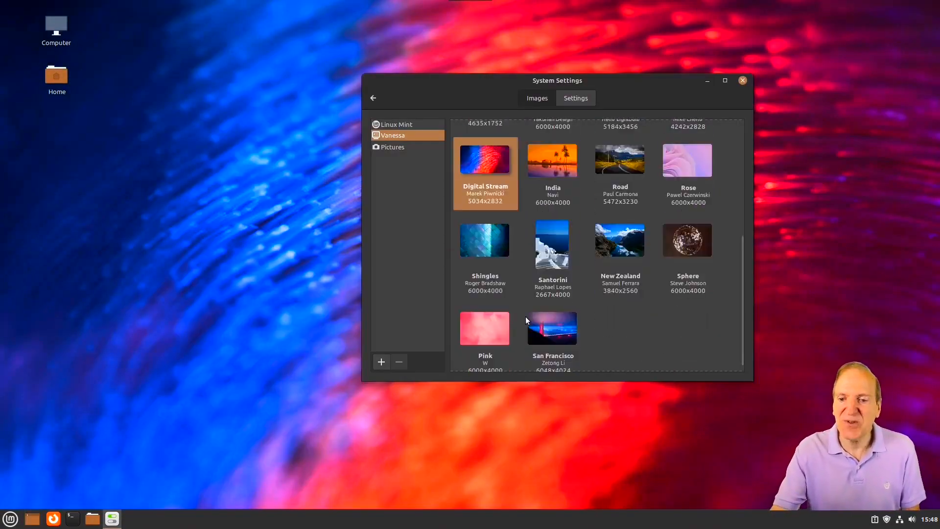
{"action": "left_click", "coordinate": [696, 243]}
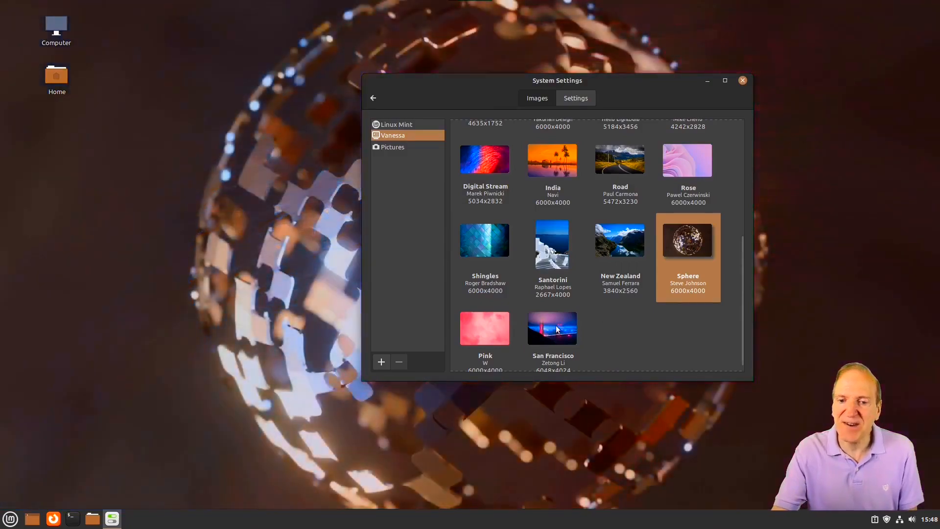
{"action": "left_click", "coordinate": [556, 329]}
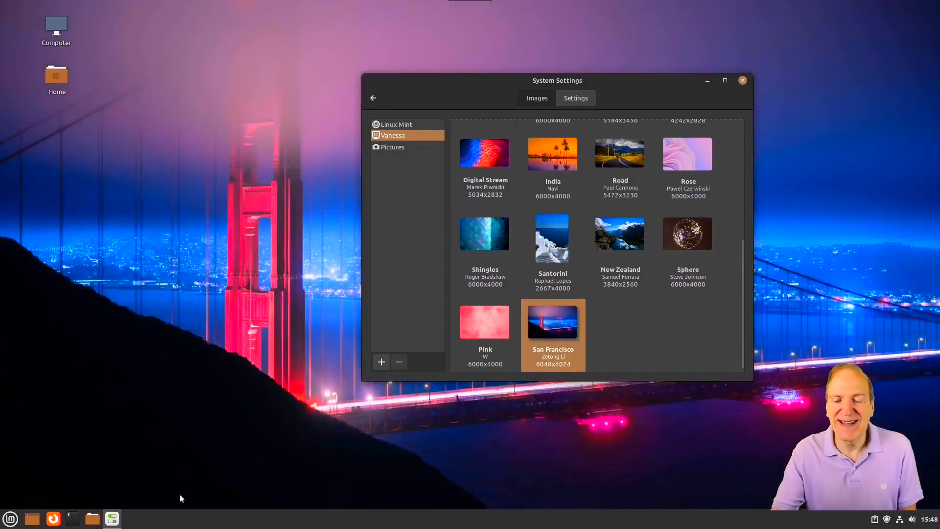
{"action": "left_click", "coordinate": [33, 519]}
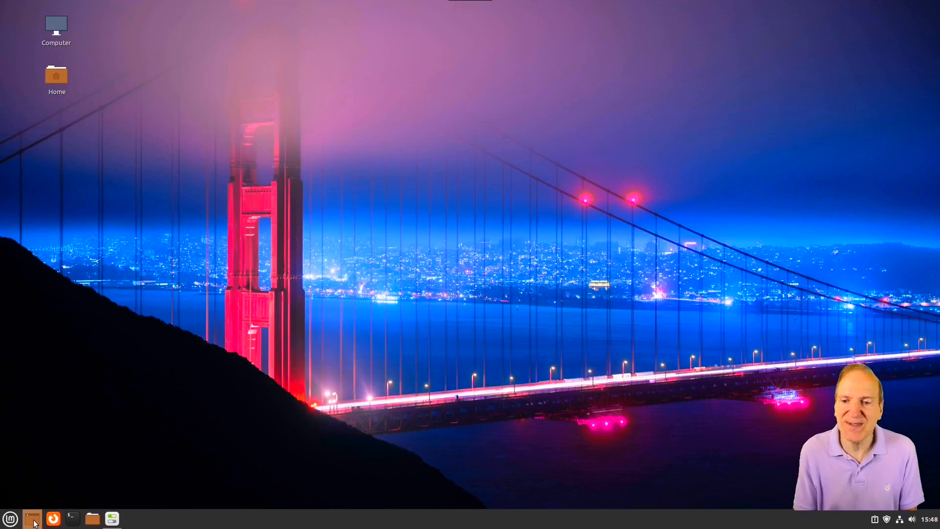
{"action": "left_click", "coordinate": [32, 519]}
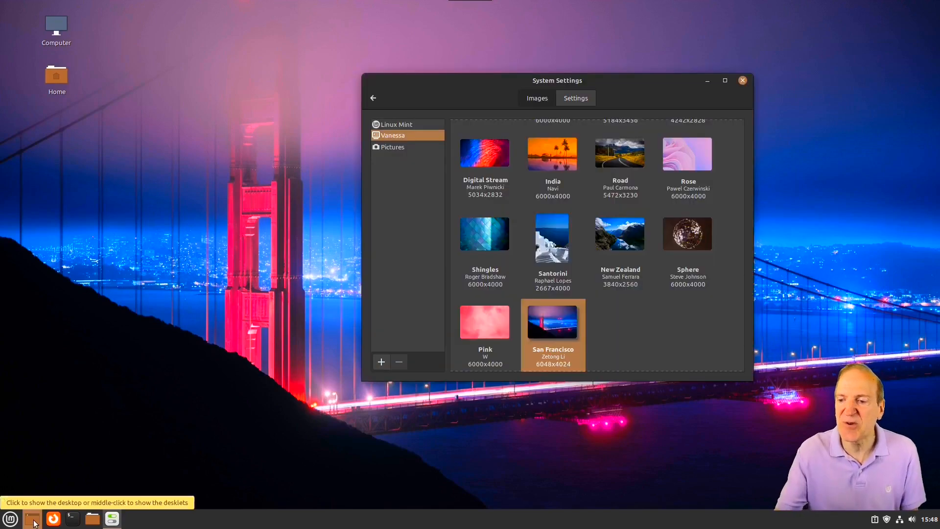
Look into the Pictures collection, and try Vanessa's Rose and India wallpapers, viewing each on the cleared desktop
{"action": "left_click", "coordinate": [399, 147]}
{"action": "left_click", "coordinate": [396, 136]}
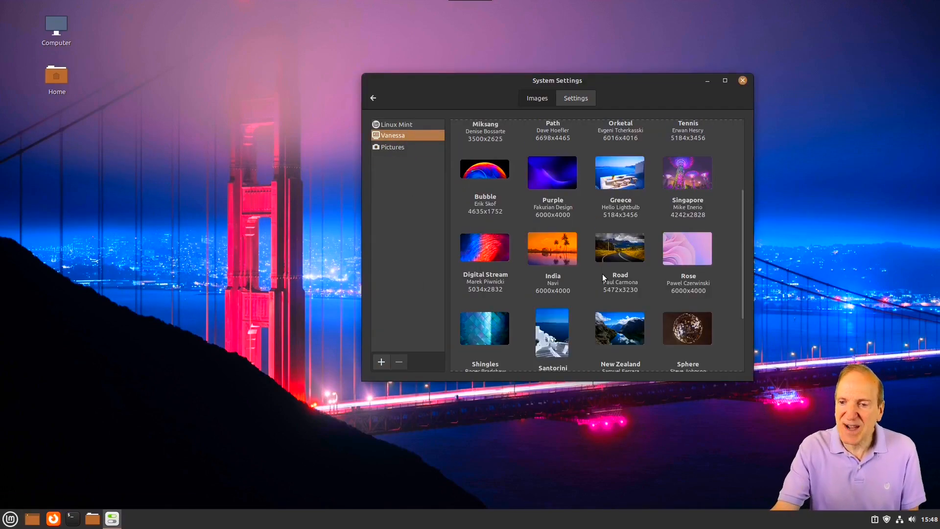
{"action": "left_click", "coordinate": [687, 250]}
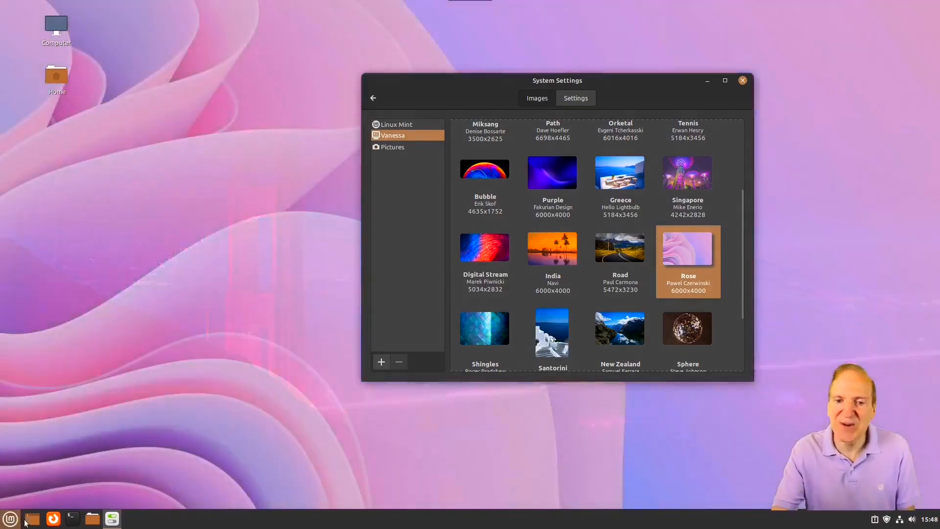
{"action": "left_click", "coordinate": [33, 521]}
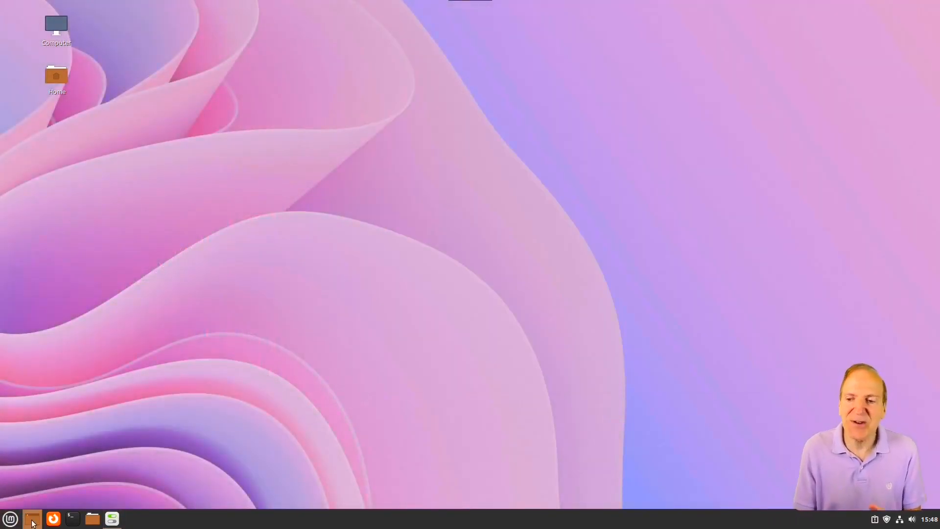
{"action": "left_click", "coordinate": [33, 521]}
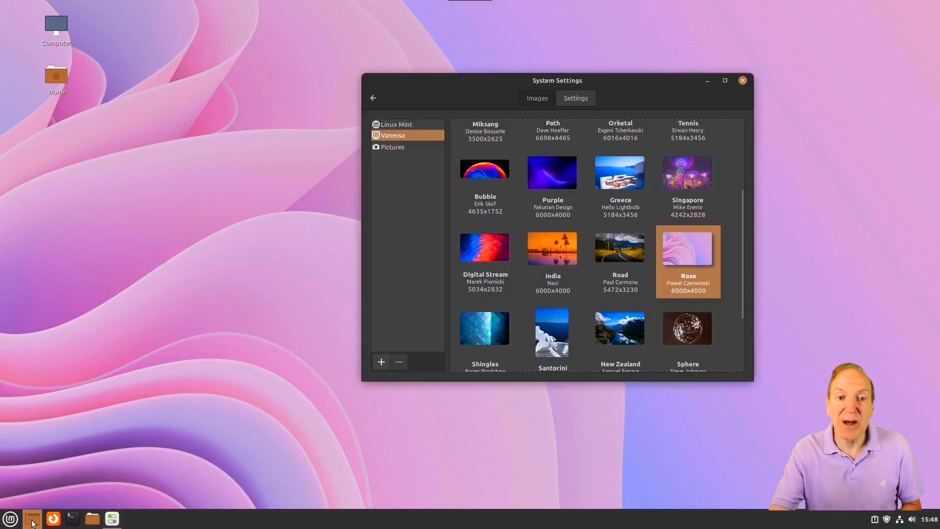
{"action": "left_click", "coordinate": [553, 252]}
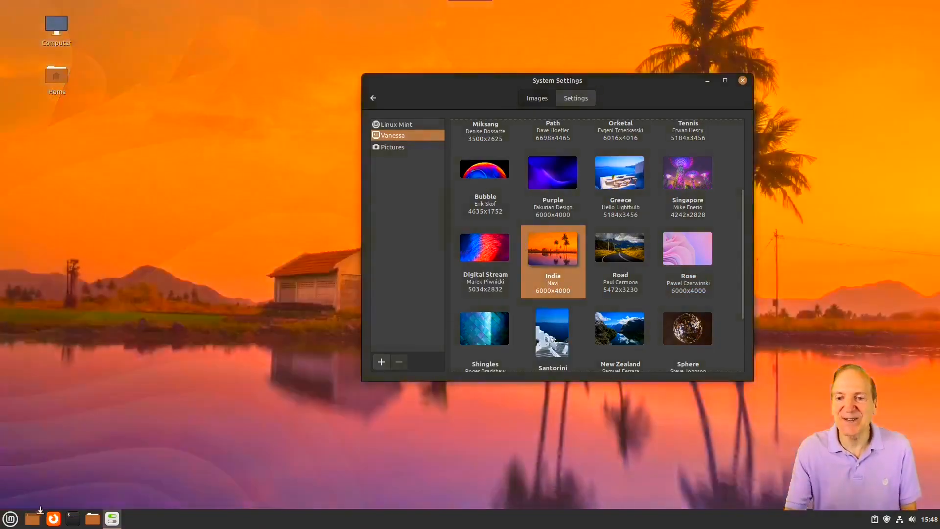
{"action": "left_click", "coordinate": [33, 522]}
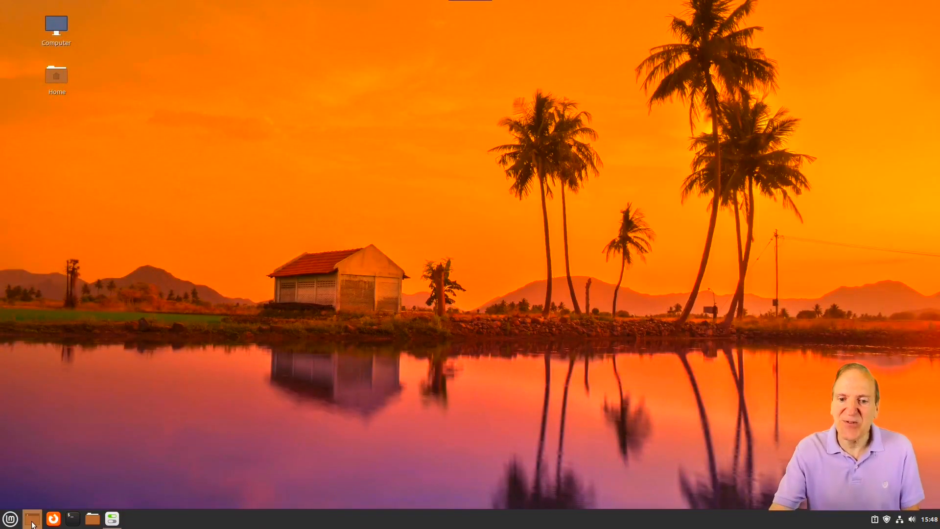
{"action": "left_click", "coordinate": [32, 521]}
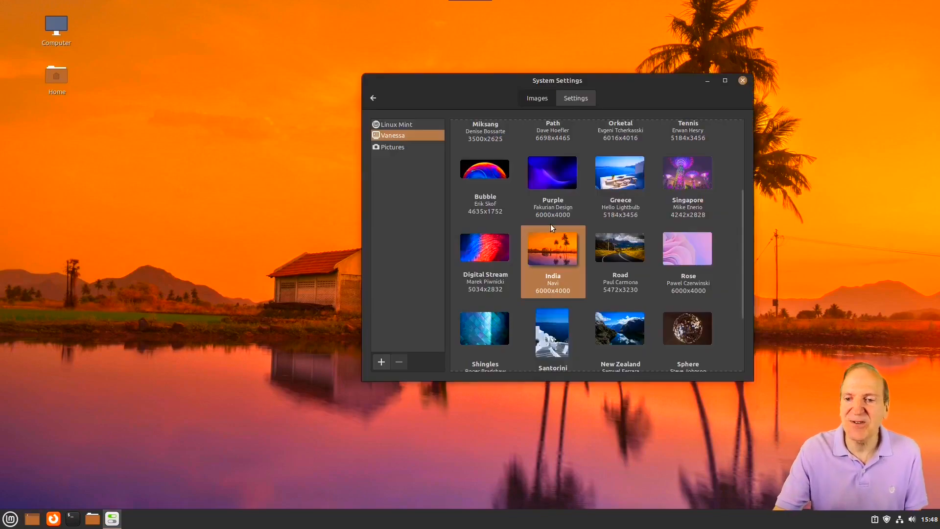
Set the Frozen image from the Vanessa collection as the desktop background and view it on the cleared desktop
{"action": "scroll", "coordinate": [551, 226], "scroll_direction": "up", "scroll_amount": 5}
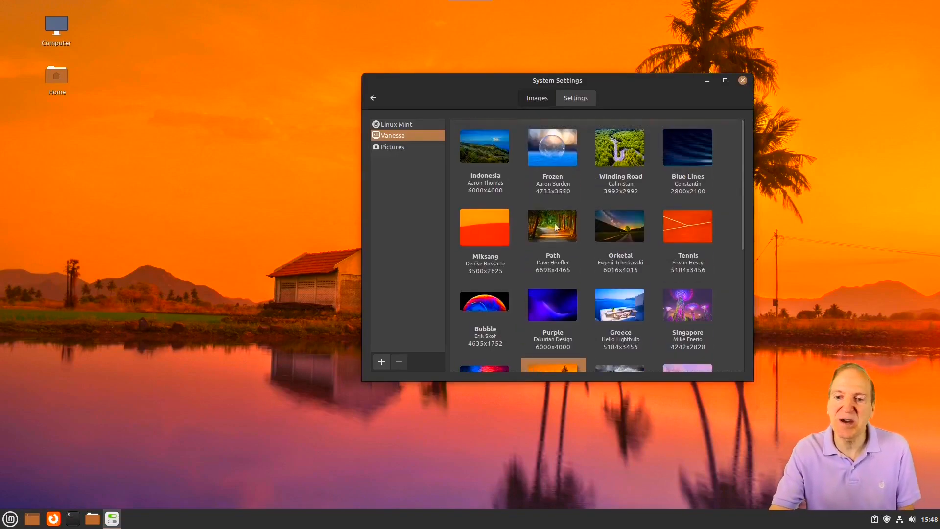
{"action": "left_click", "coordinate": [562, 155]}
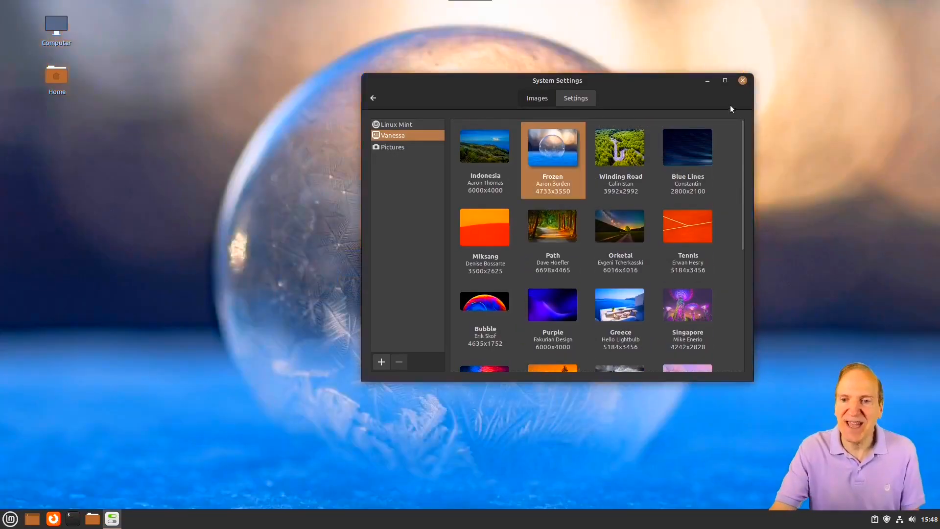
{"action": "left_click", "coordinate": [27, 521]}
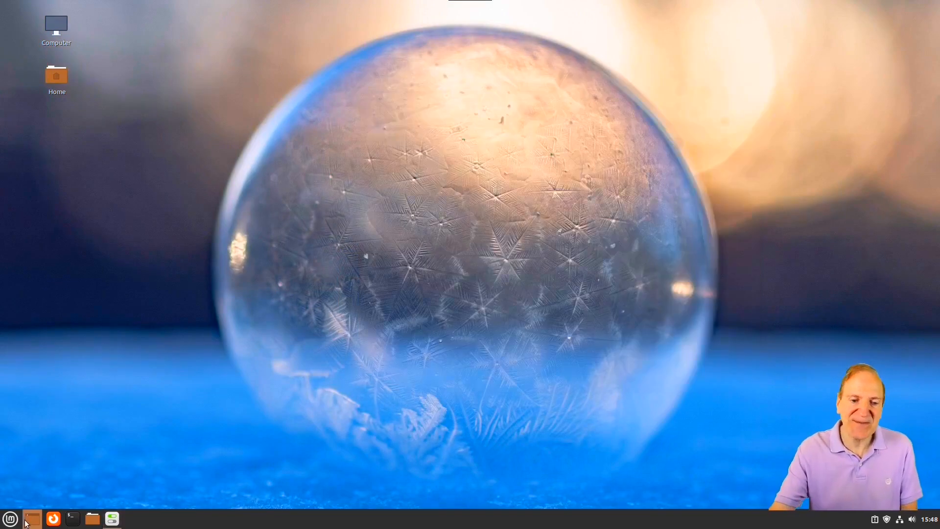
{"action": "left_click", "coordinate": [26, 522]}
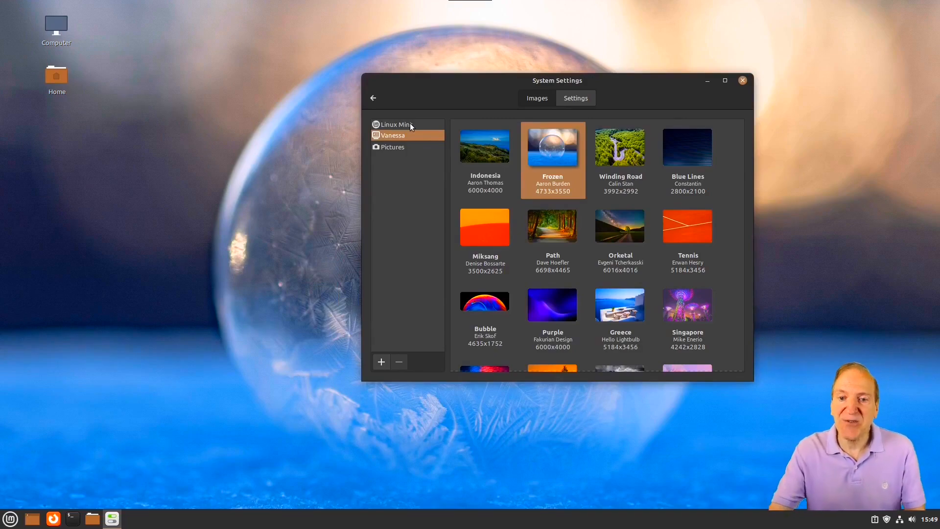
Review the background settings and the desktop and window effects, moving the System Settings window further aside
{"action": "left_click", "coordinate": [573, 98]}
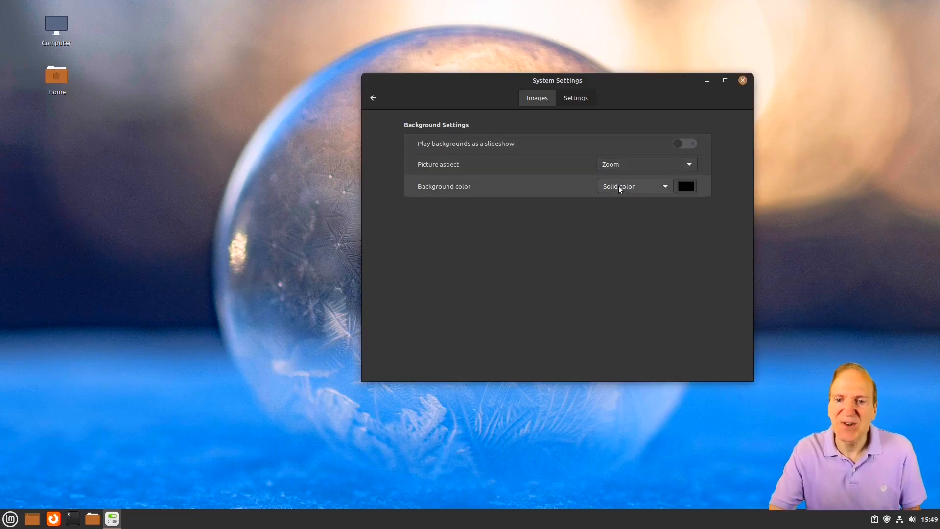
{"action": "left_click", "coordinate": [374, 99]}
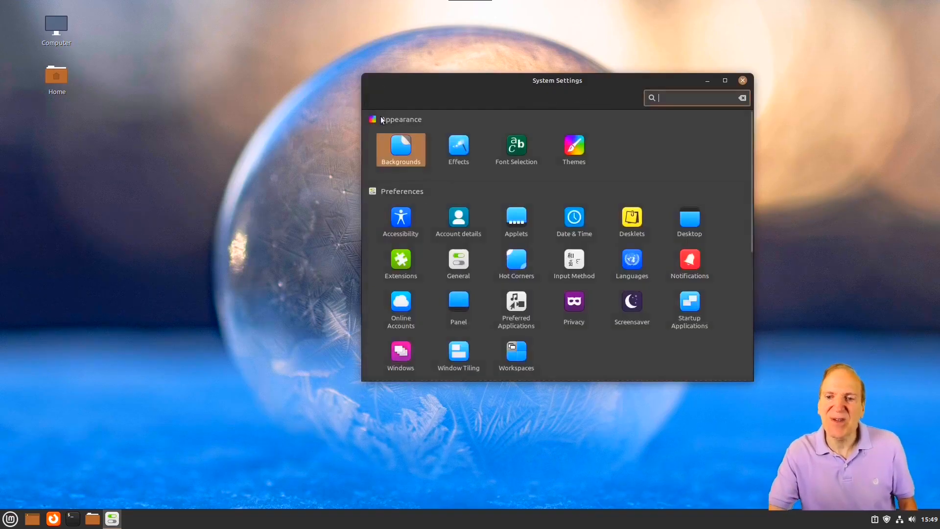
{"action": "left_click", "coordinate": [460, 143]}
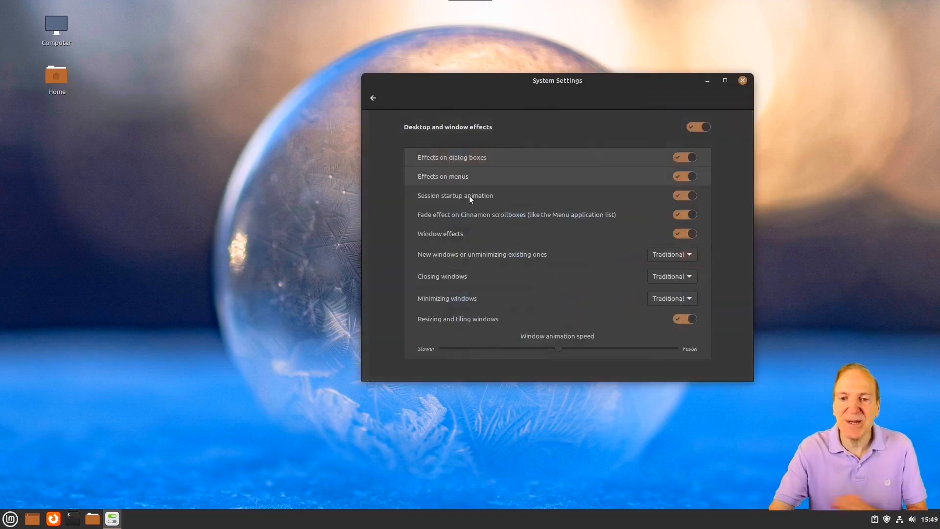
{"action": "left_click_drag", "start_coordinate": [551, 87], "coordinate": [613, 32]}
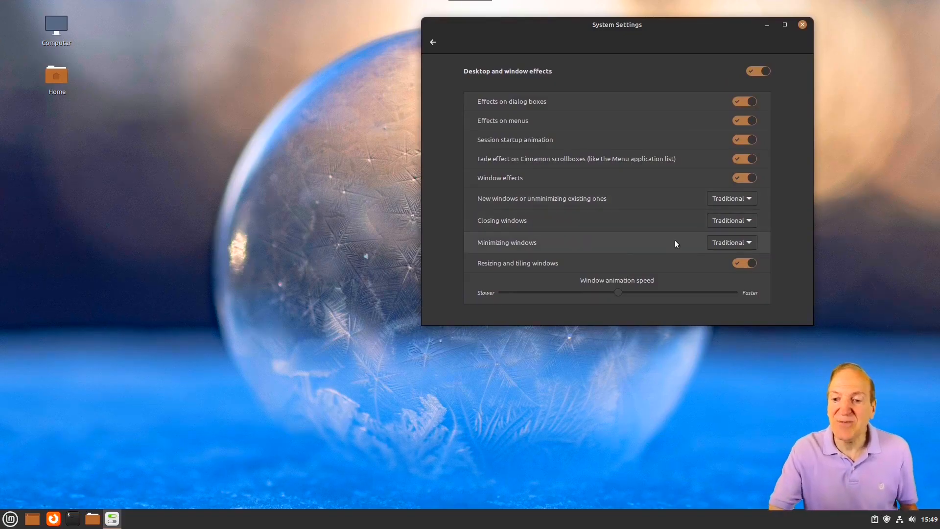
{"action": "left_click", "coordinate": [433, 41]}
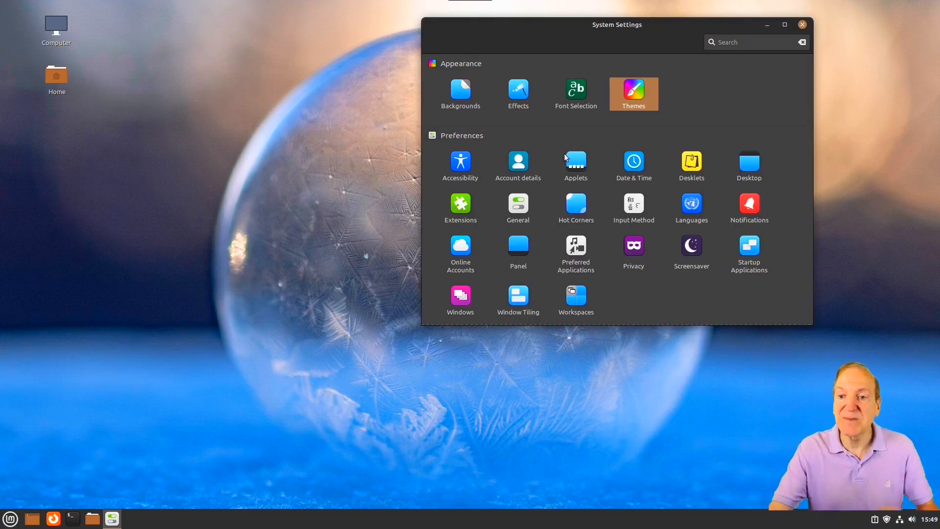
Open the Themes page of System Settings and open the Home folder beside it for previewing folder icons
{"action": "left_click", "coordinate": [634, 93]}
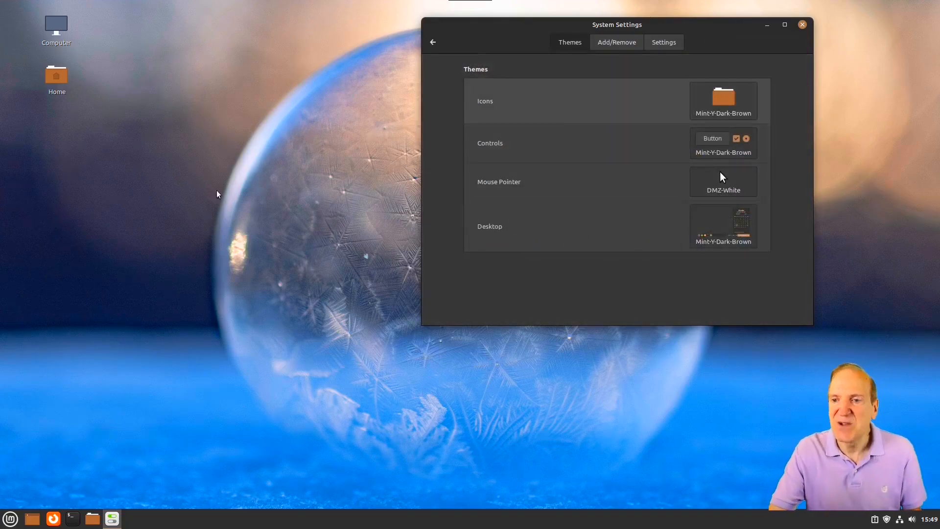
{"action": "left_click", "coordinate": [52, 77]}
{"action": "double_click", "coordinate": [53, 78]}
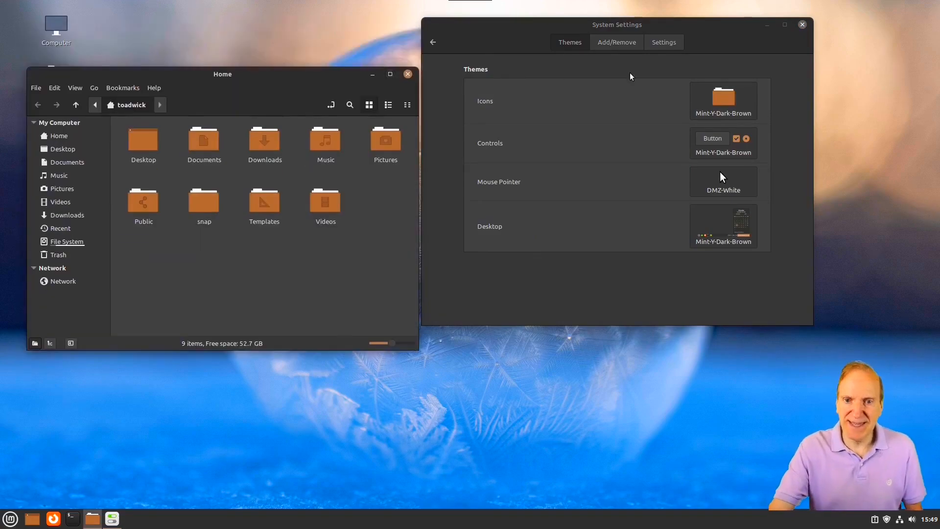
Try the Mint-X-Purple and Mint-X-Orange icon themes
{"action": "left_click", "coordinate": [724, 100]}
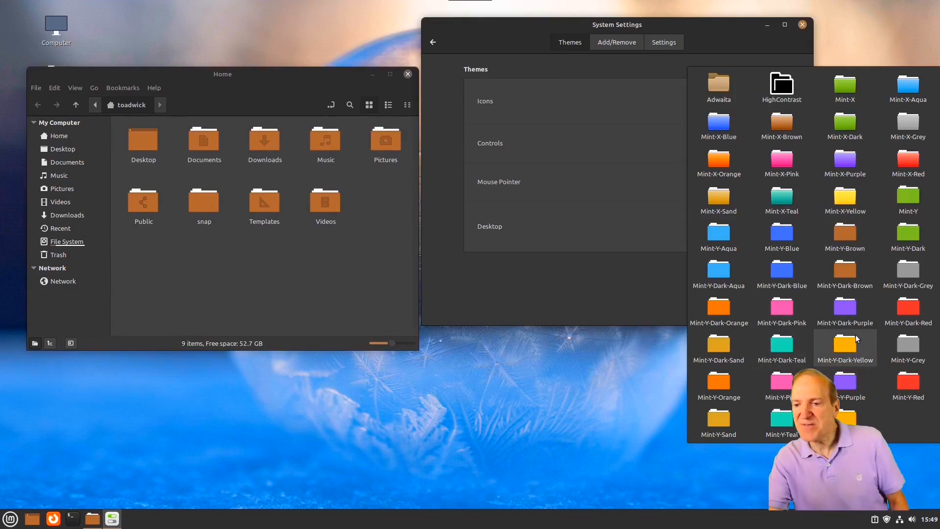
{"action": "left_click", "coordinate": [846, 164]}
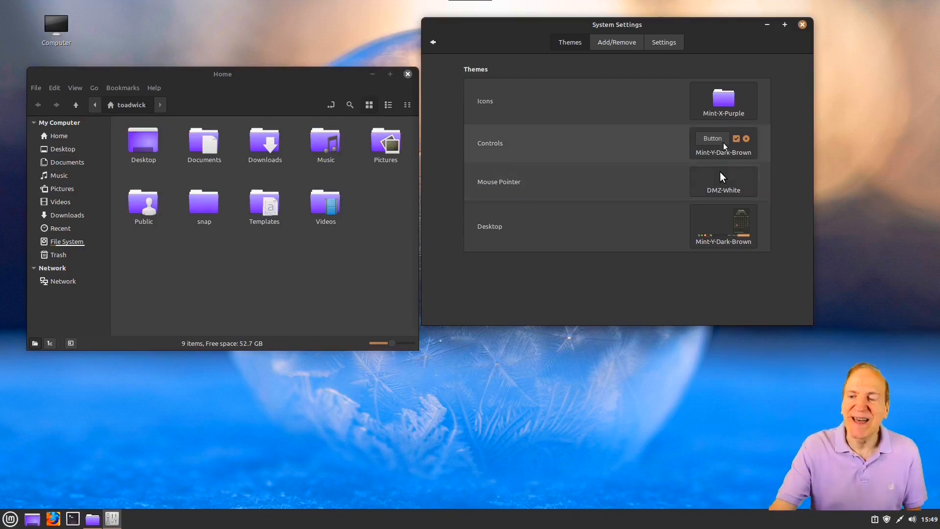
{"action": "left_click", "coordinate": [723, 100]}
{"action": "left_click", "coordinate": [712, 160]}
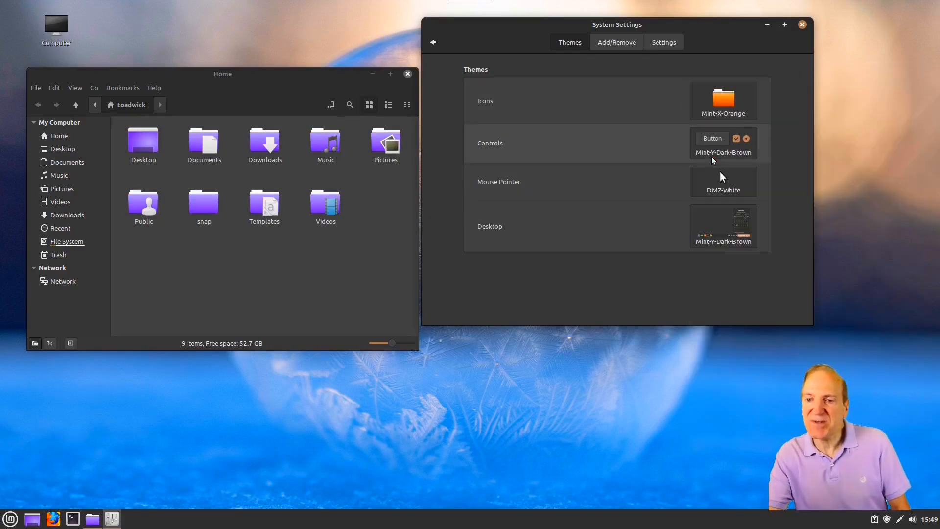
Set both the icon theme and the controls theme to Mint-Y-Dark-Sand
{"action": "left_click", "coordinate": [725, 103]}
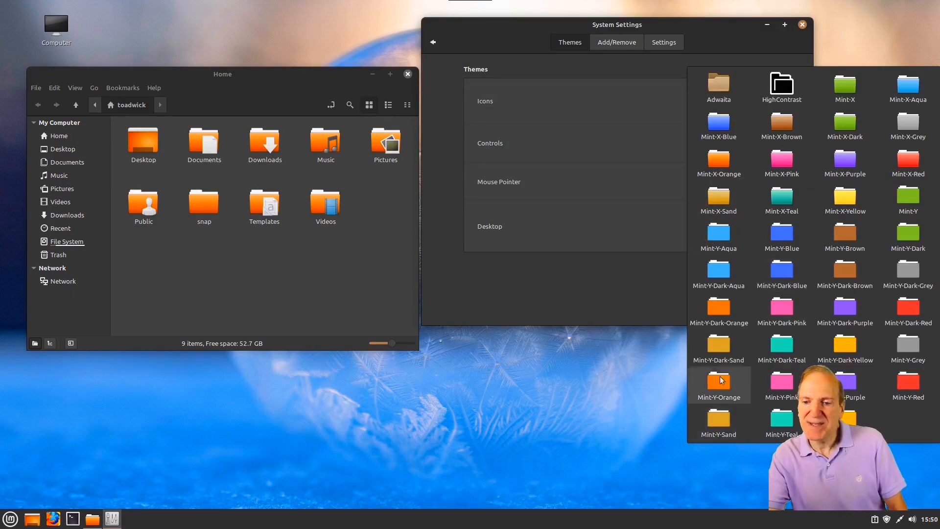
{"action": "left_click", "coordinate": [718, 349]}
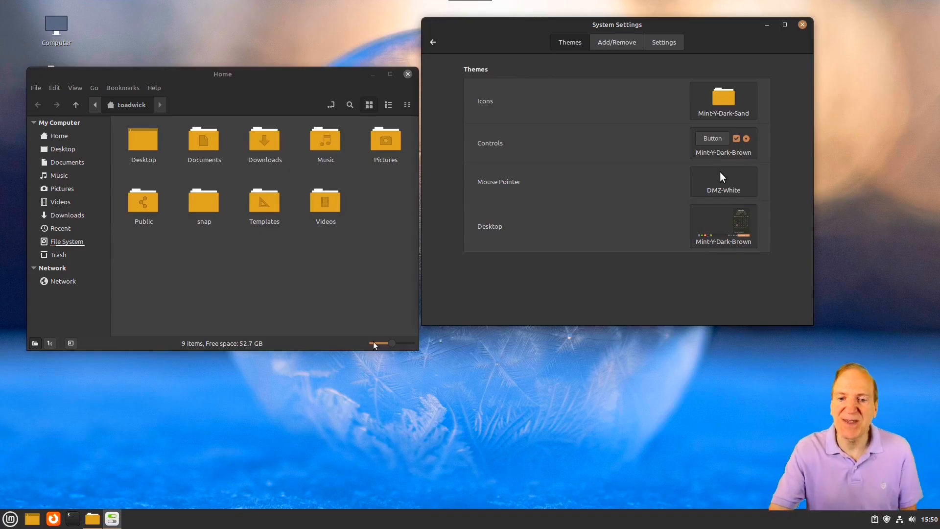
{"action": "left_click", "coordinate": [718, 145]}
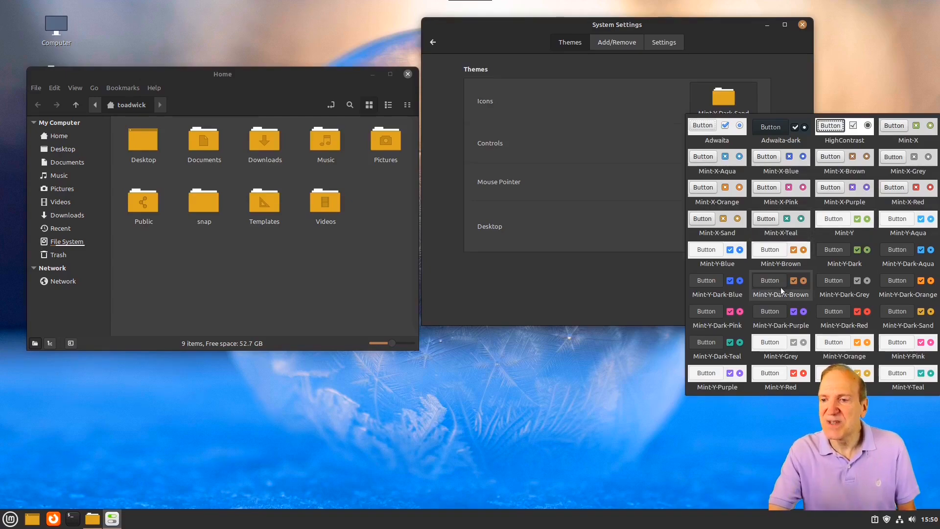
{"action": "left_click", "coordinate": [903, 314]}
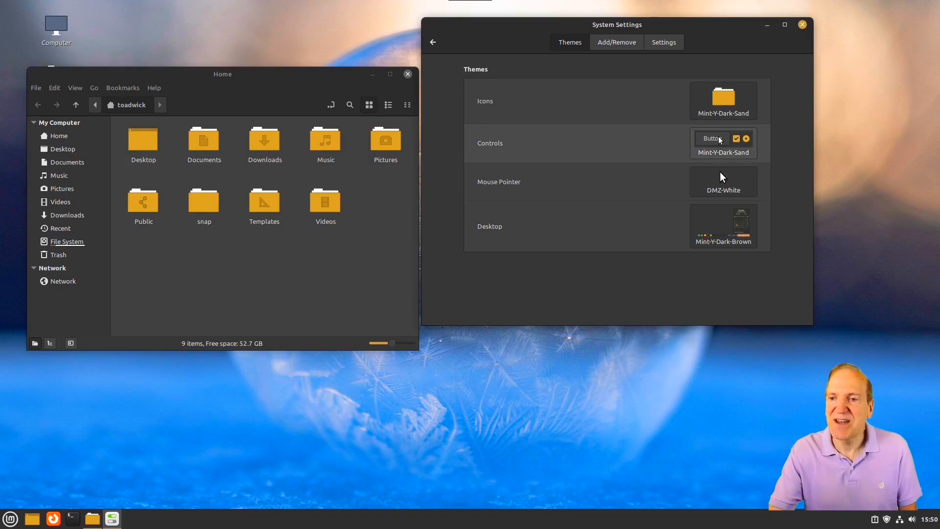
Set the desktop theme to Mint-Y-Dark-Sand
{"action": "left_click", "coordinate": [717, 227]}
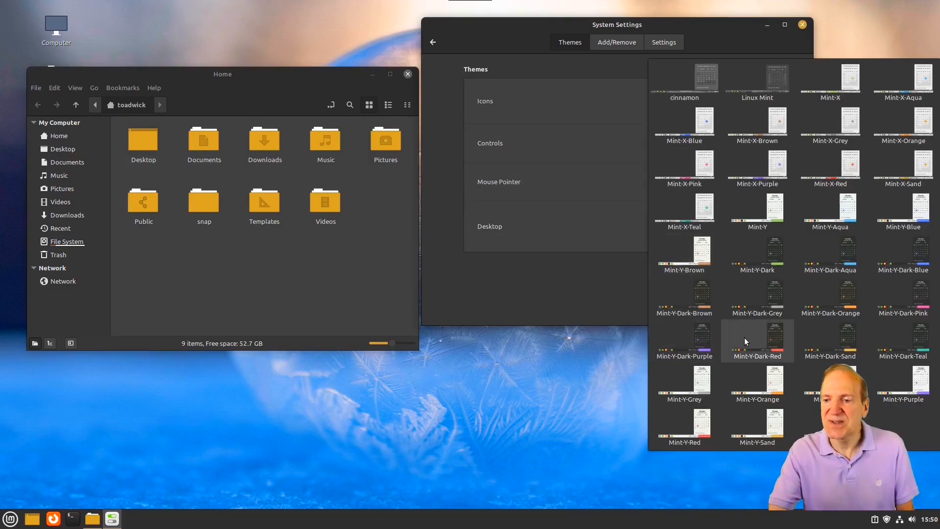
{"action": "left_click", "coordinate": [838, 340]}
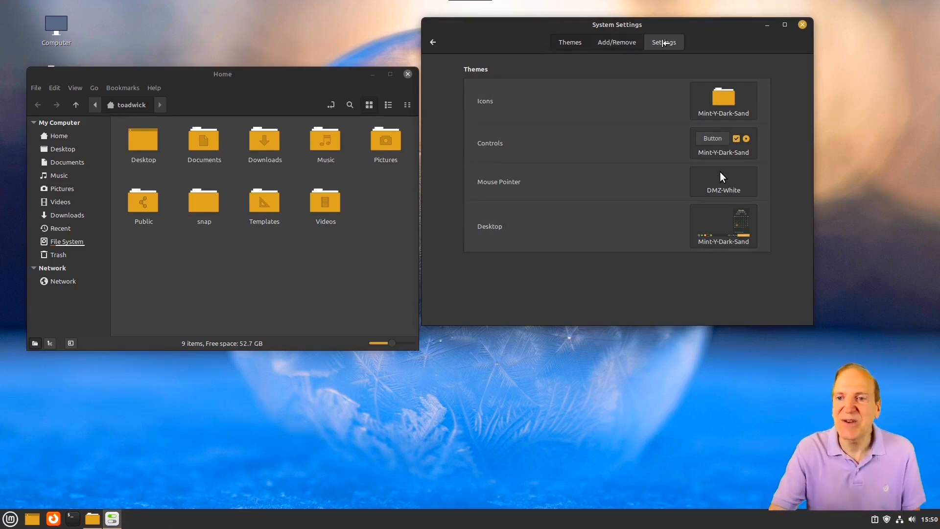
Review the downloadable themes and the theme options for menus and scrollbars, returning to the settings overview
{"action": "left_click", "coordinate": [617, 43]}
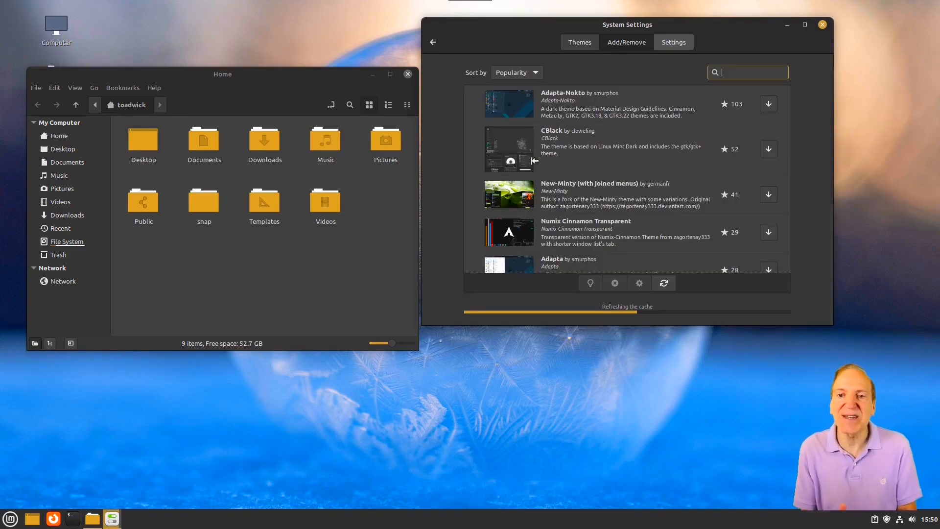
{"action": "scroll", "coordinate": [588, 156], "scroll_direction": "down", "scroll_amount": 2}
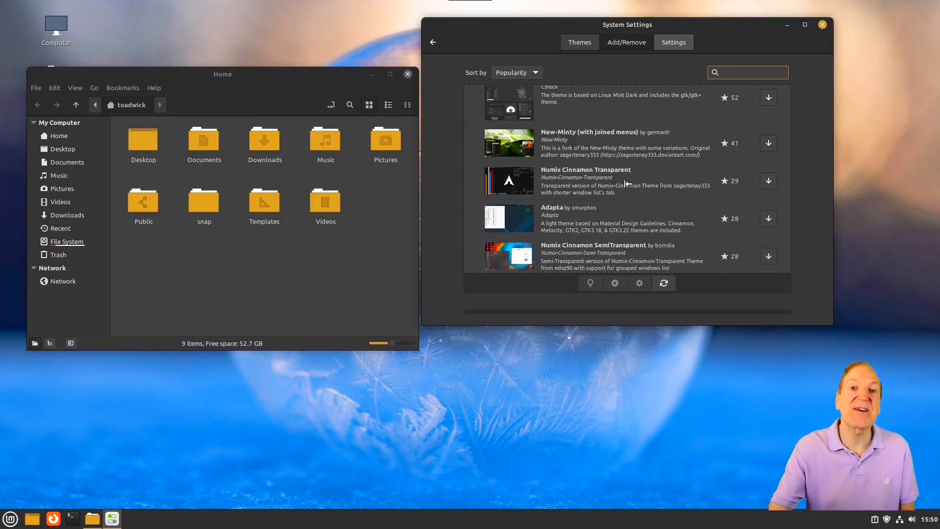
{"action": "left_click", "coordinate": [669, 44]}
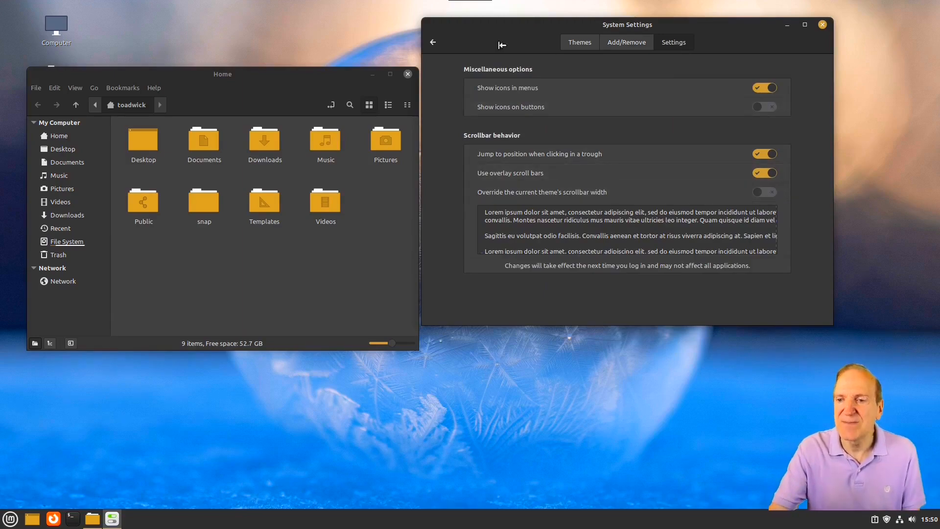
{"action": "left_click", "coordinate": [433, 43]}
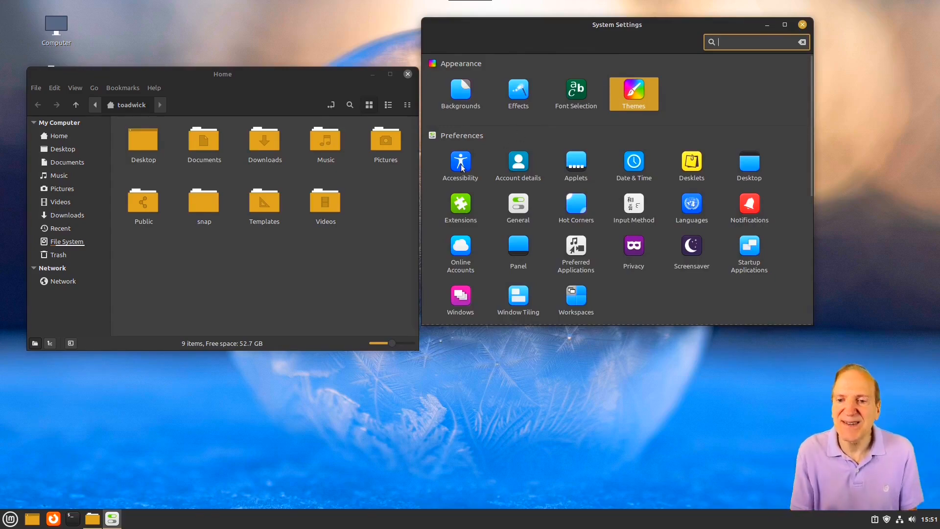
Set the account picture to the sunflower image in Account details and return to the settings overview
{"action": "left_click", "coordinate": [518, 165]}
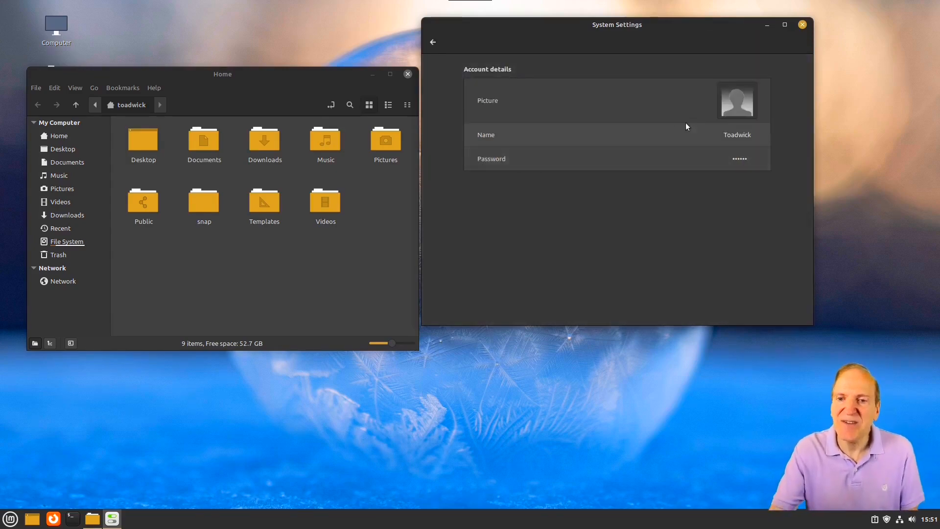
{"action": "left_click", "coordinate": [743, 102]}
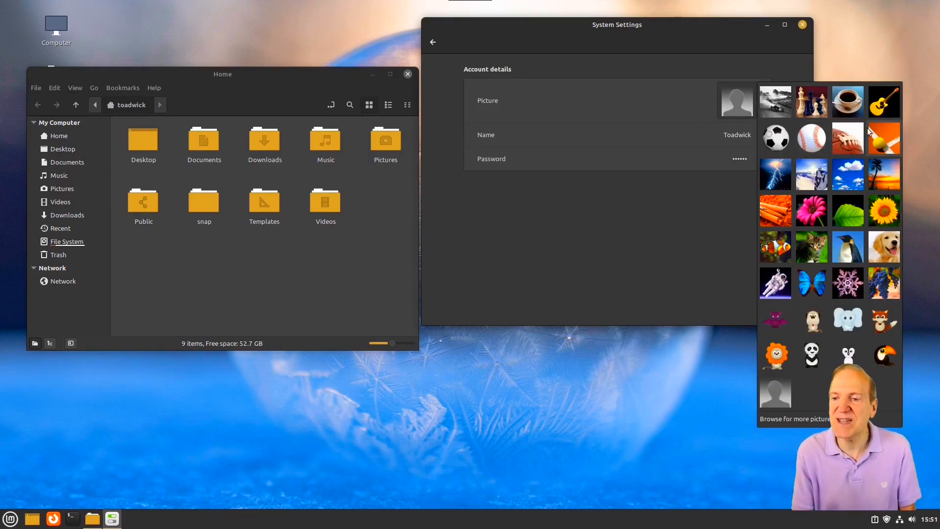
{"action": "left_click", "coordinate": [885, 209]}
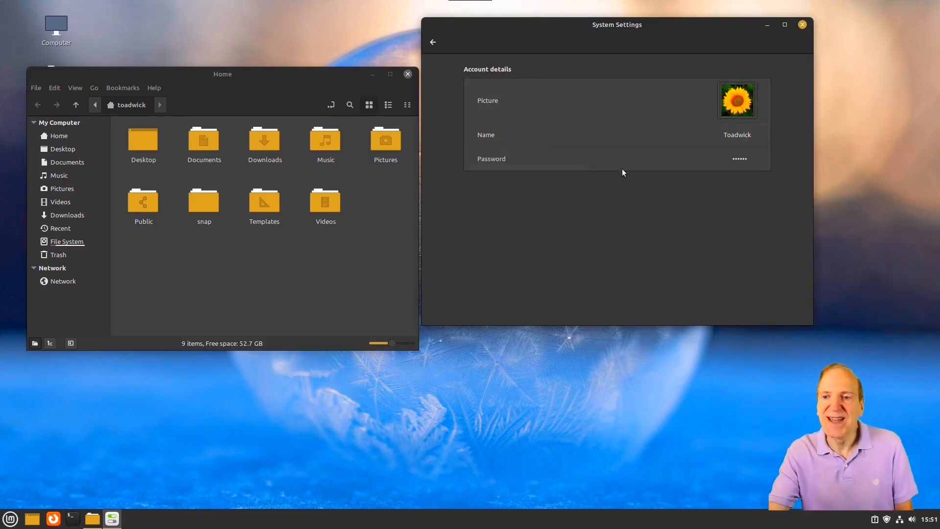
{"action": "left_click", "coordinate": [434, 42]}
{"action": "left_click", "coordinate": [15, 513]}
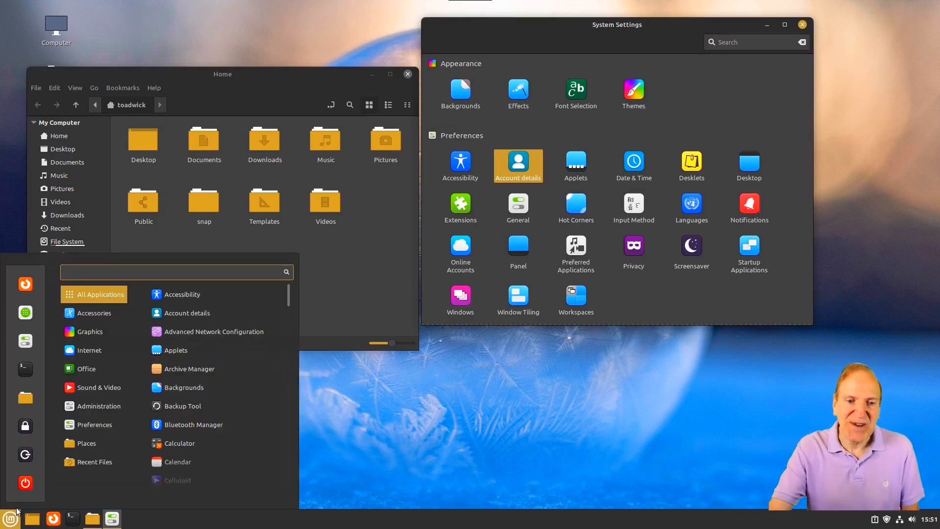
{"action": "left_click", "coordinate": [27, 457]}
{"action": "left_click", "coordinate": [531, 239]}
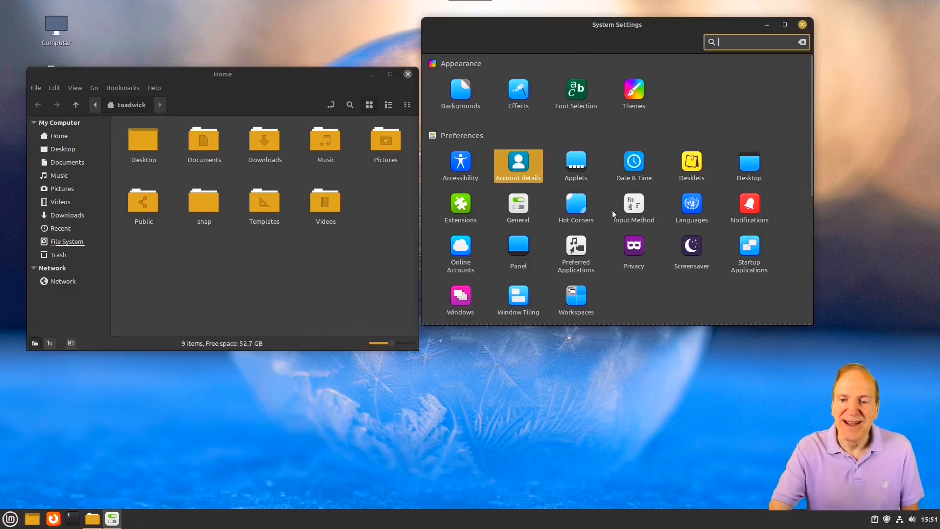
Find the Trash applet in the list of installed applets and add it to the panel
{"action": "left_click", "coordinate": [578, 167]}
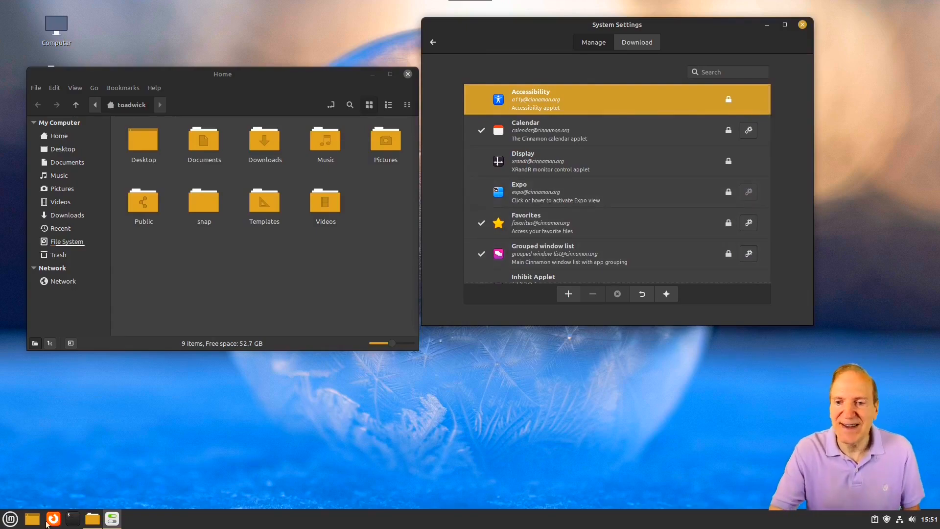
{"action": "scroll", "coordinate": [609, 195], "scroll_direction": "down", "scroll_amount": 3}
{"action": "scroll", "coordinate": [611, 194], "scroll_direction": "down", "scroll_amount": 3}
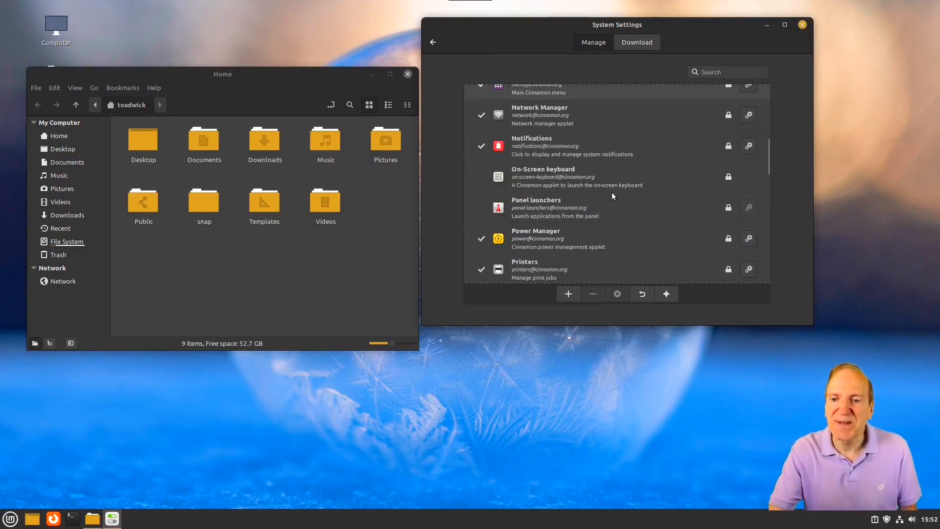
{"action": "scroll", "coordinate": [612, 196], "scroll_direction": "down", "scroll_amount": 1}
{"action": "scroll", "coordinate": [612, 195], "scroll_direction": "down", "scroll_amount": 5}
{"action": "scroll", "coordinate": [613, 194], "scroll_direction": "down", "scroll_amount": 3}
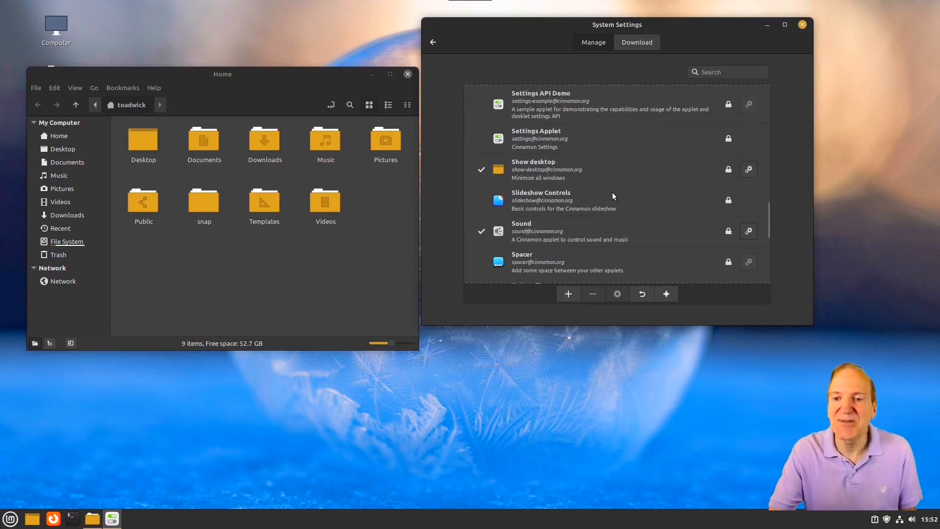
{"action": "scroll", "coordinate": [612, 196], "scroll_direction": "down", "scroll_amount": 4}
{"action": "scroll", "coordinate": [612, 195], "scroll_direction": "down", "scroll_amount": 3}
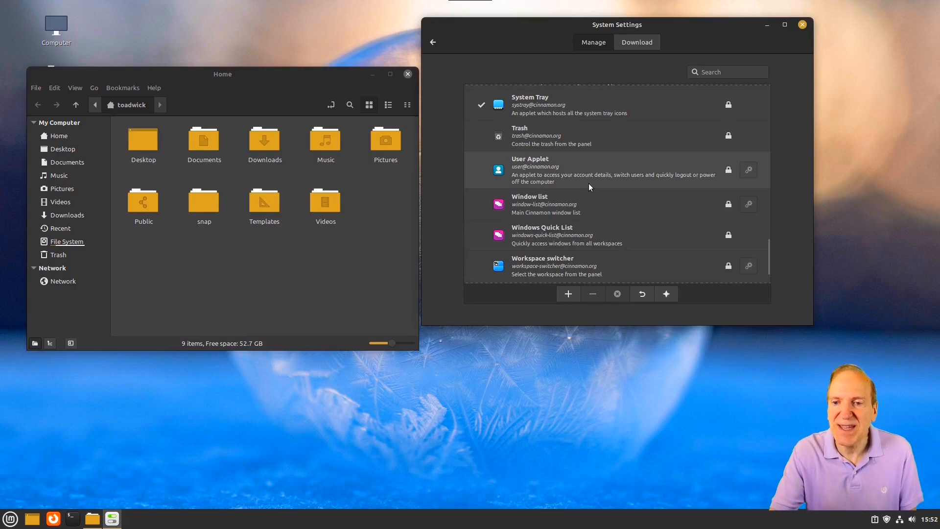
{"action": "scroll", "coordinate": [596, 183], "scroll_direction": "down", "scroll_amount": 1}
{"action": "scroll", "coordinate": [595, 183], "scroll_direction": "up", "scroll_amount": 1}
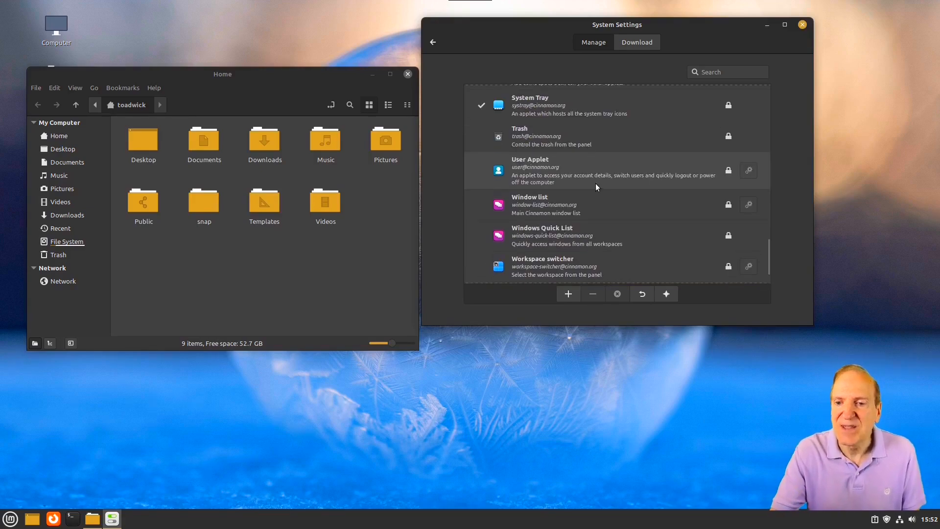
{"action": "left_click", "coordinate": [522, 134]}
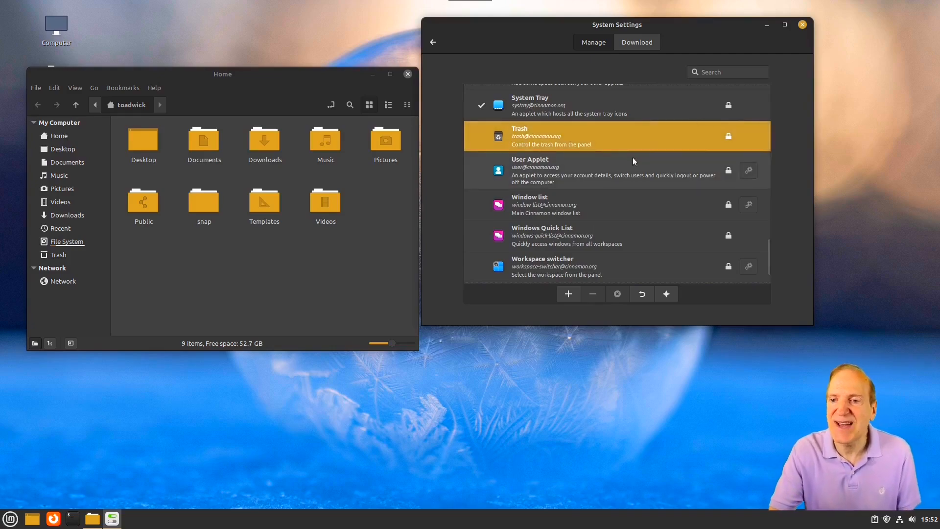
{"action": "left_click", "coordinate": [569, 294]}
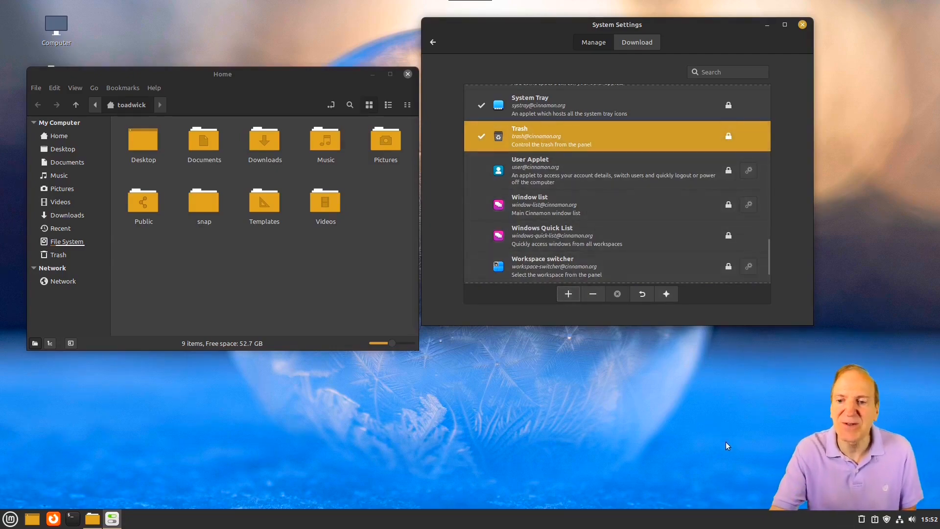
Open the Trash folder from its new panel applet, close it, and select the Videos folder in Home
{"action": "left_click", "coordinate": [861, 520]}
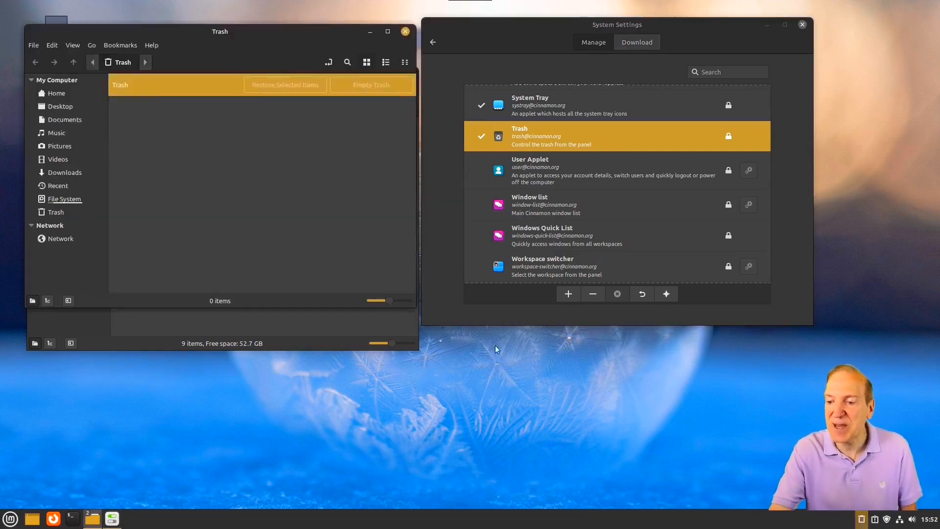
{"action": "left_click", "coordinate": [404, 31]}
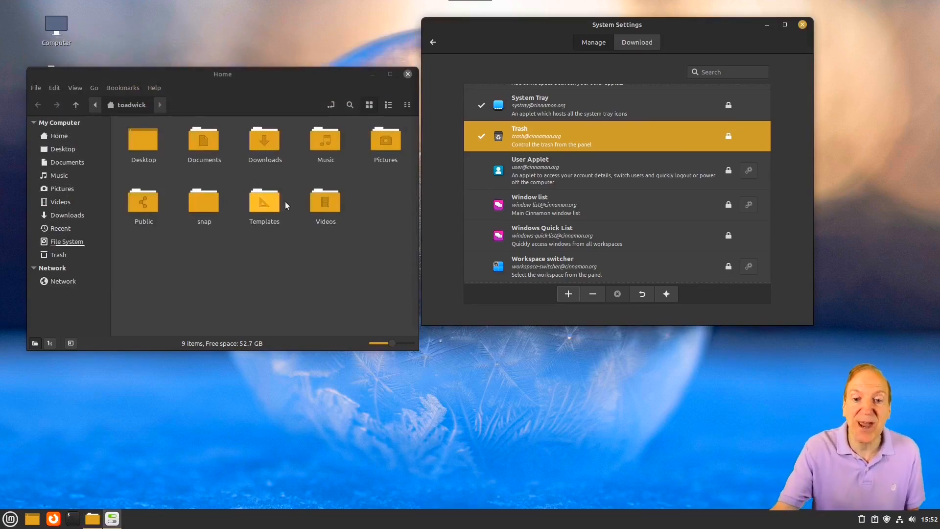
{"action": "left_click", "coordinate": [318, 204]}
{"action": "left_click_drag", "start_coordinate": [849, 519], "coordinate": [392, 209]}
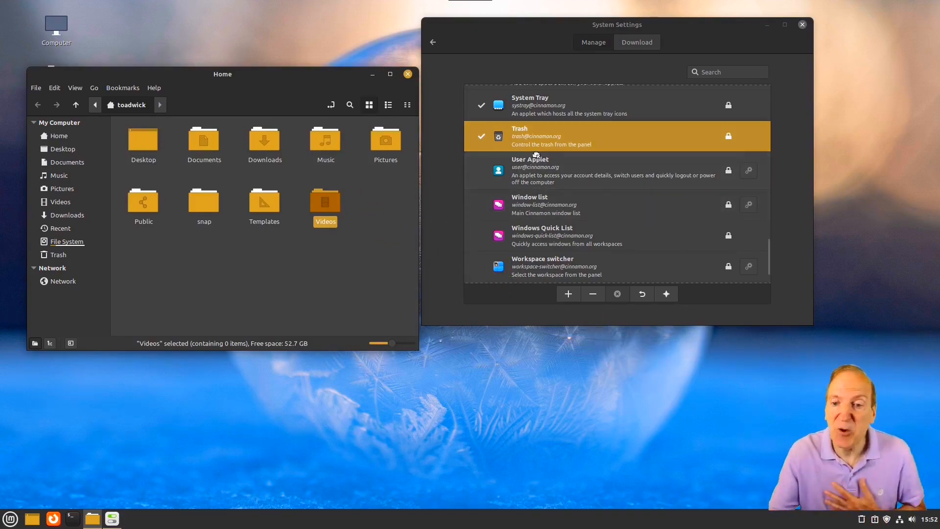
Examine the downloadable Weather and Cinnamenu applets and compare Cinnamenu with the current application menu
{"action": "left_click", "coordinate": [630, 48]}
{"action": "left_click", "coordinate": [630, 47]}
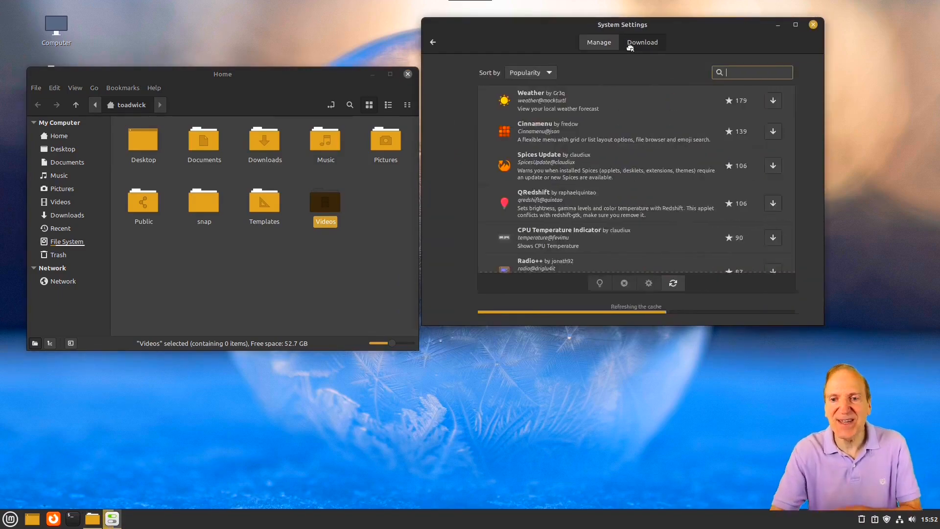
{"action": "left_click", "coordinate": [524, 98]}
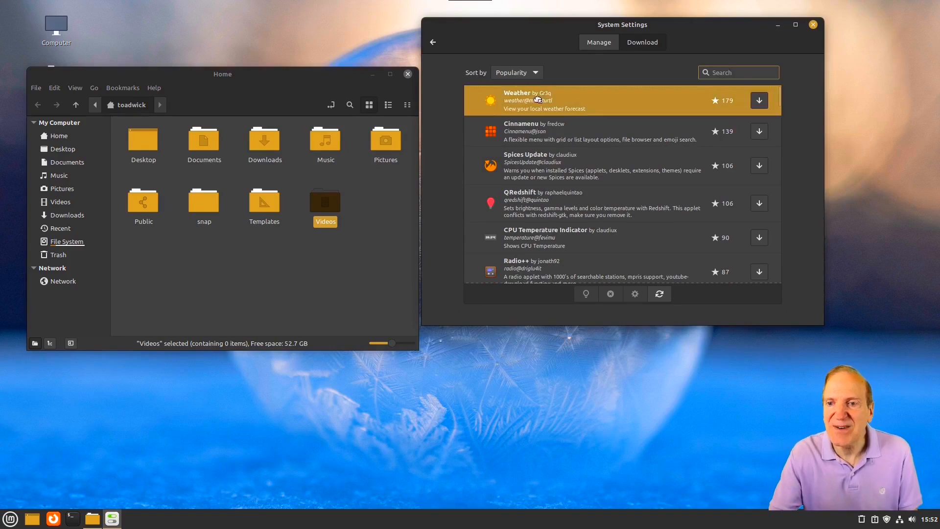
{"action": "left_click", "coordinate": [536, 132]}
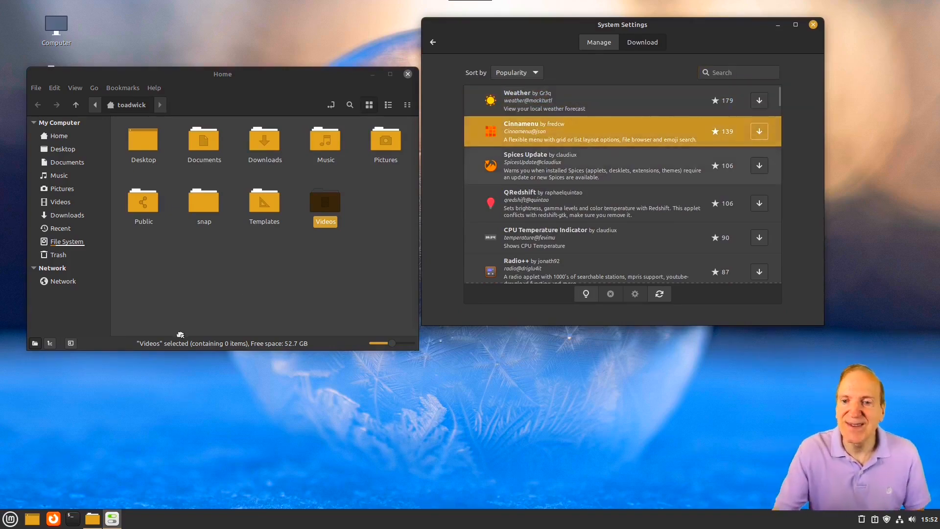
{"action": "left_click", "coordinate": [10, 519]}
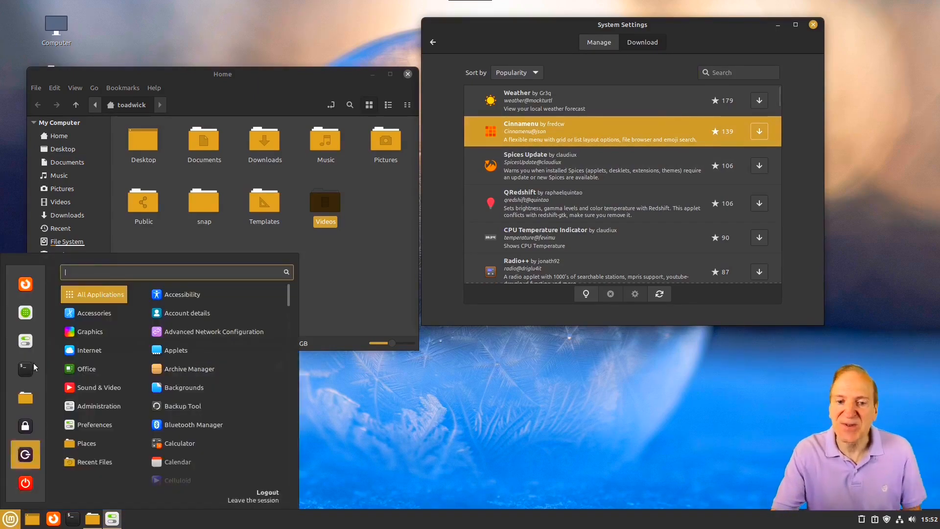
{"action": "mouse_move", "coordinate": [101, 381]}
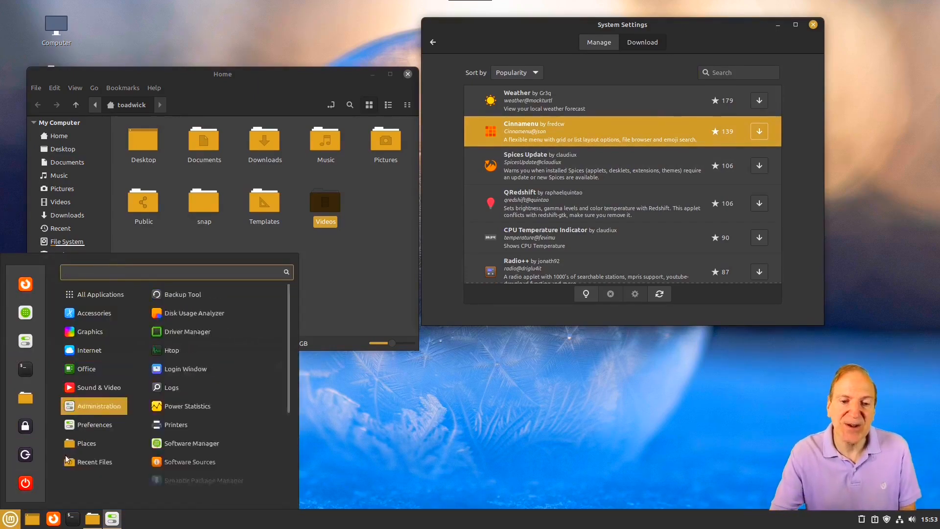
{"action": "left_click", "coordinate": [531, 129]}
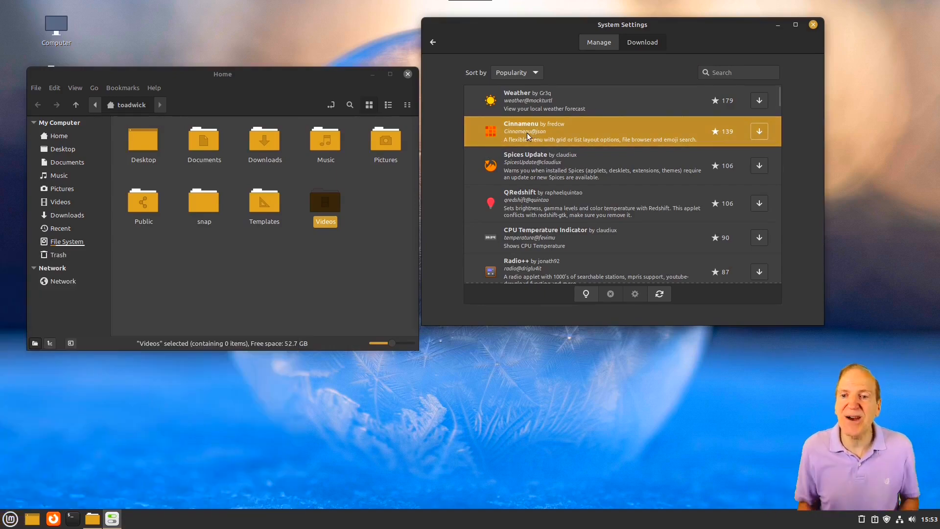
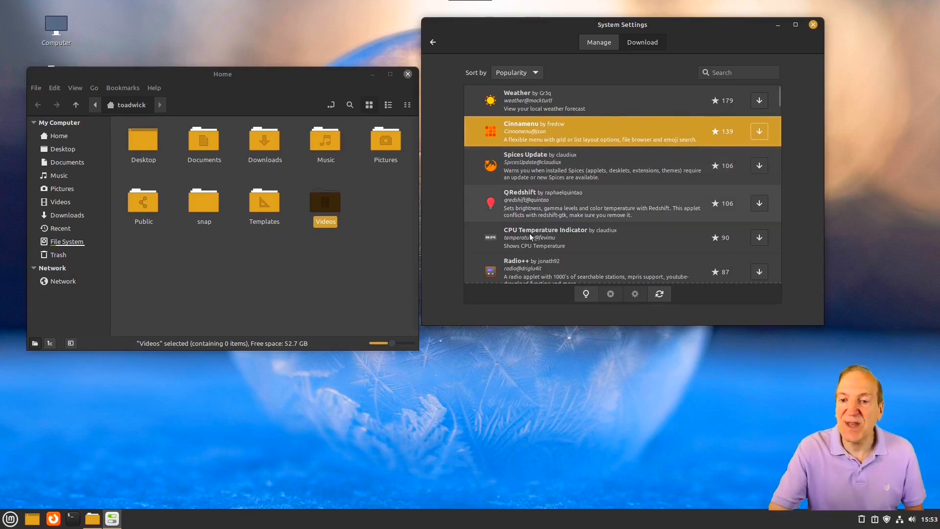
Browse the remaining popular downloadable applets, such as system monitors and menus, and return to the settings overview
{"action": "scroll", "coordinate": [541, 241], "scroll_direction": "down", "scroll_amount": 1}
{"action": "scroll", "coordinate": [541, 241], "scroll_direction": "down", "scroll_amount": 1}
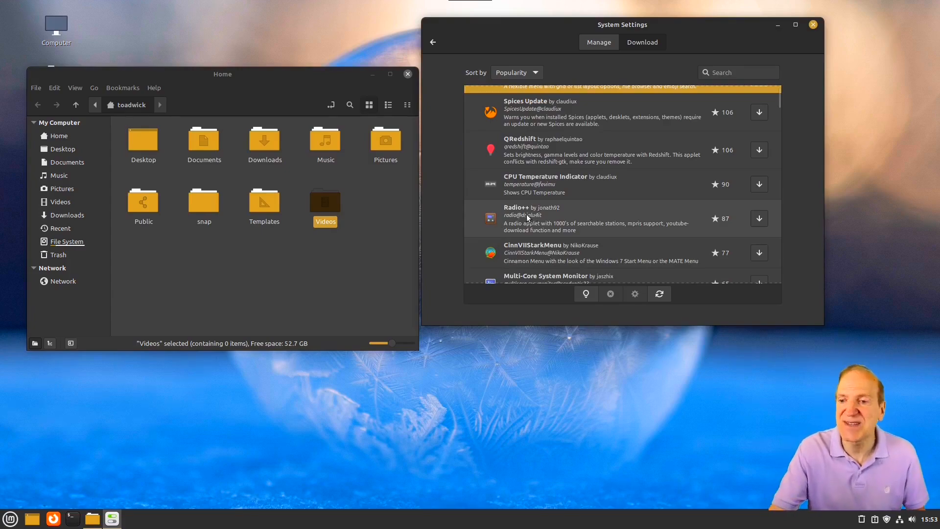
{"action": "scroll", "coordinate": [534, 217], "scroll_direction": "down", "scroll_amount": 2}
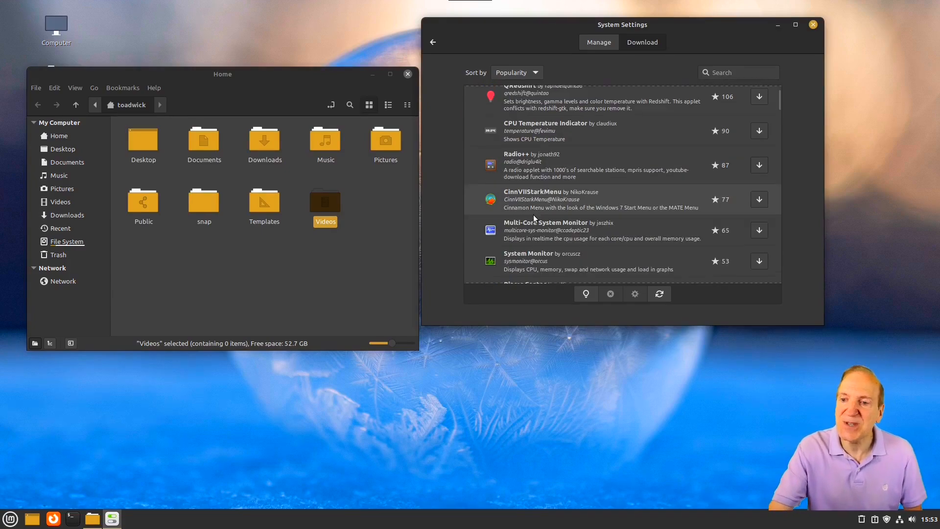
{"action": "scroll", "coordinate": [553, 209], "scroll_direction": "down", "scroll_amount": 8}
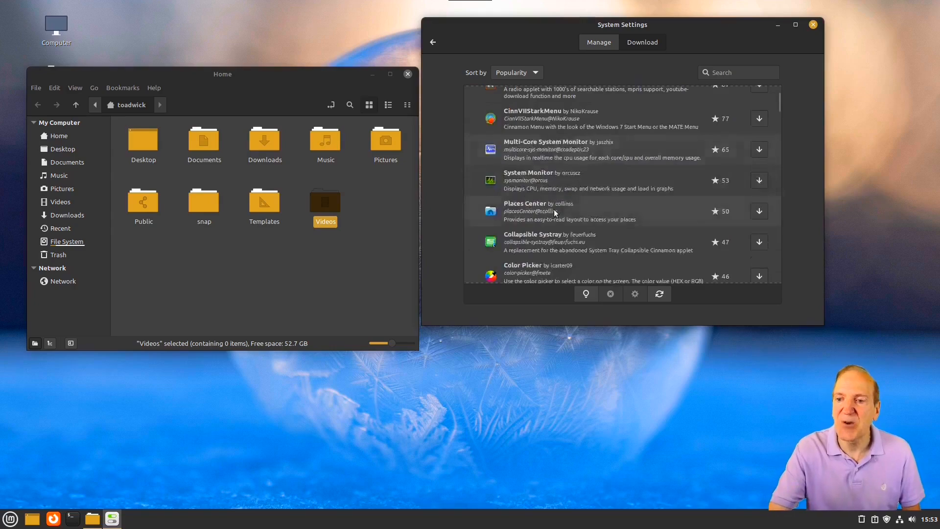
{"action": "scroll", "coordinate": [553, 209], "scroll_direction": "up", "scroll_amount": 3}
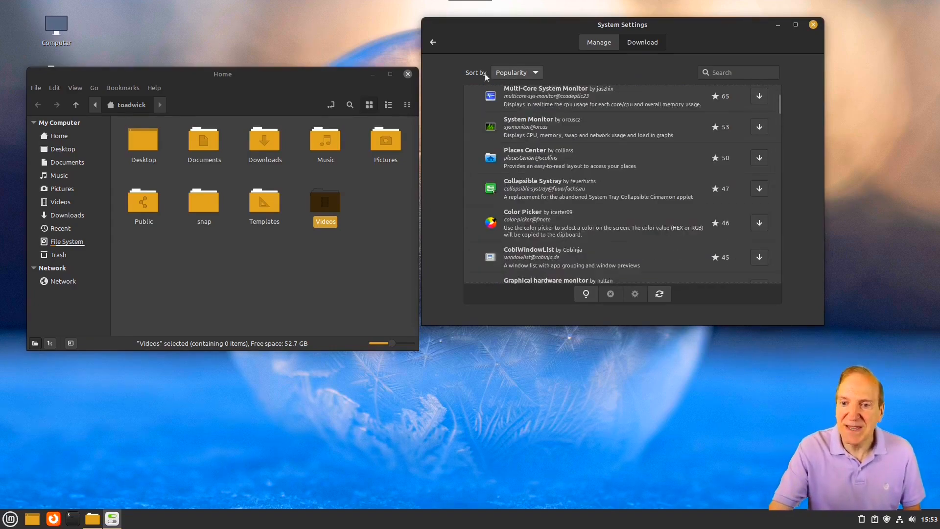
{"action": "left_click", "coordinate": [433, 42]}
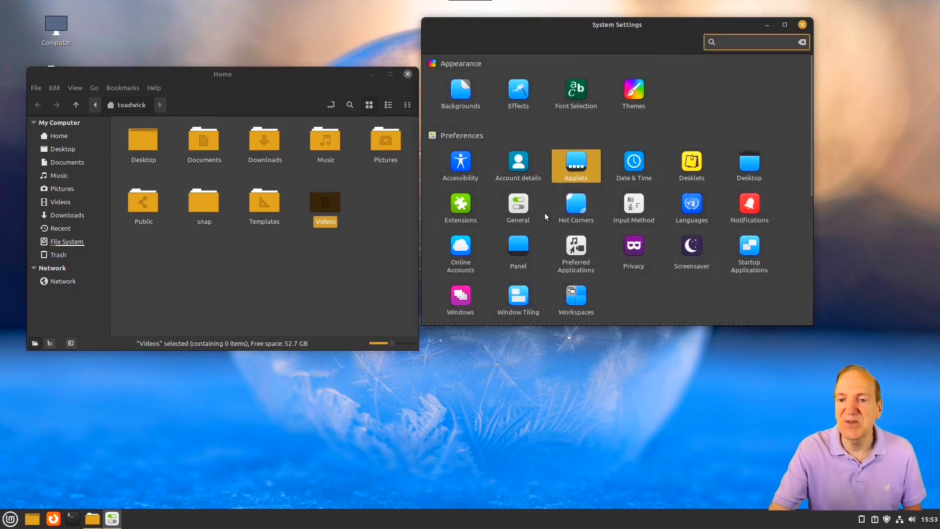
Turn on displaying the date for the panel clock in the Date & Time settings
{"action": "left_click", "coordinate": [634, 164]}
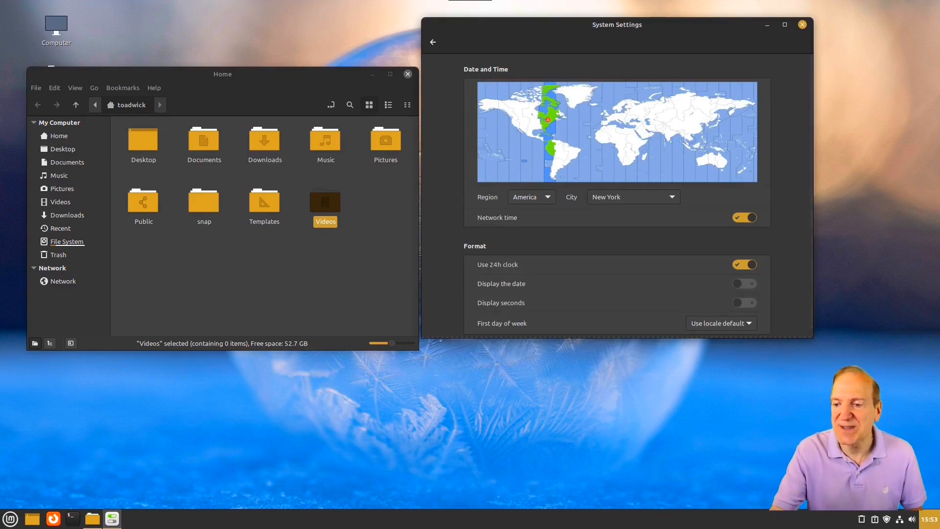
{"action": "left_click", "coordinate": [746, 285]}
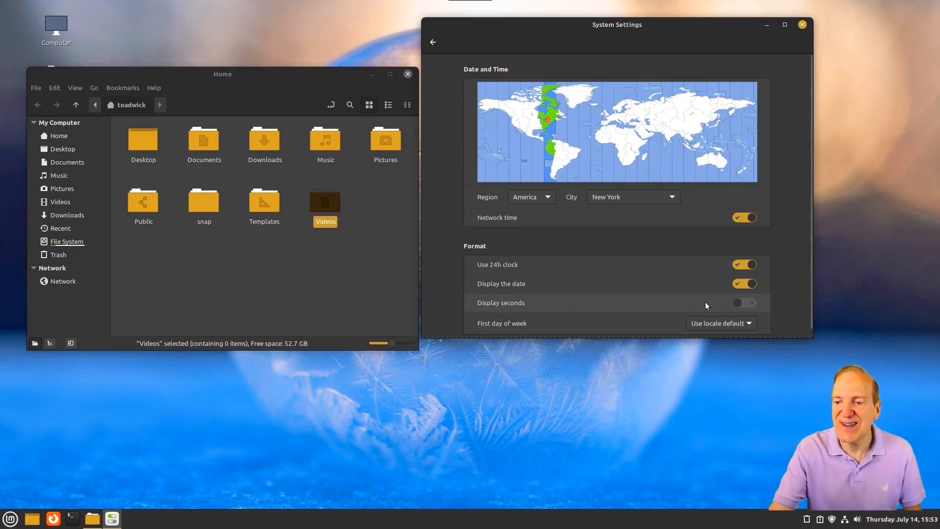
Try displaying seconds on the panel clock, turn both the seconds and the date off, and return to the settings overview
{"action": "left_click", "coordinate": [744, 303]}
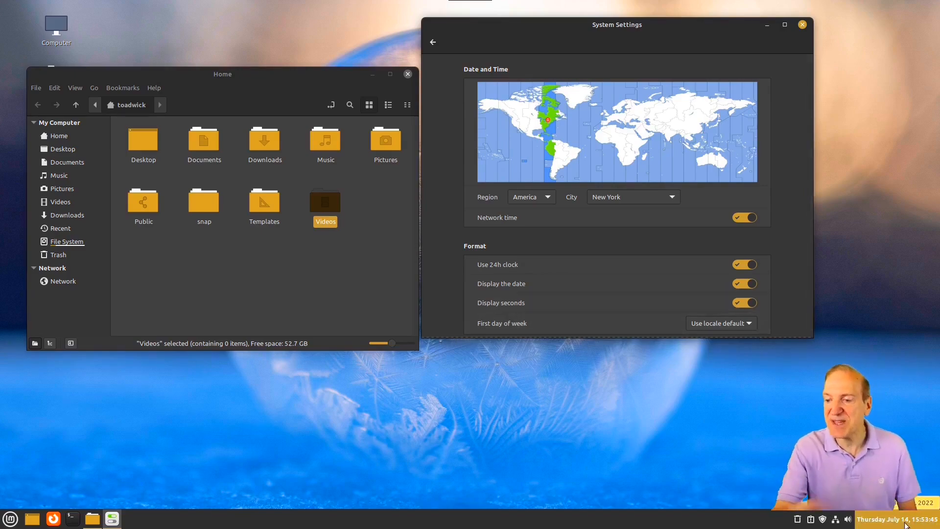
{"action": "scroll", "coordinate": [662, 294], "scroll_direction": "down", "scroll_amount": 1}
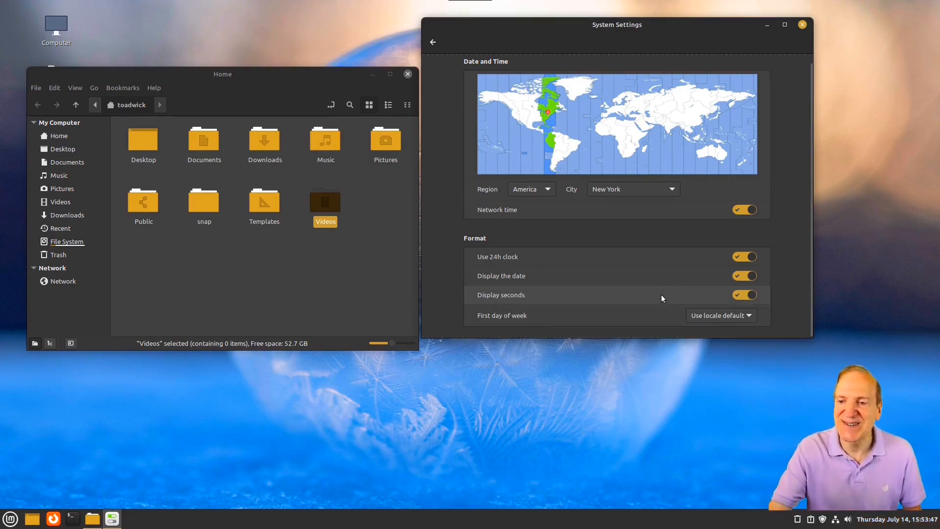
{"action": "left_click", "coordinate": [741, 296]}
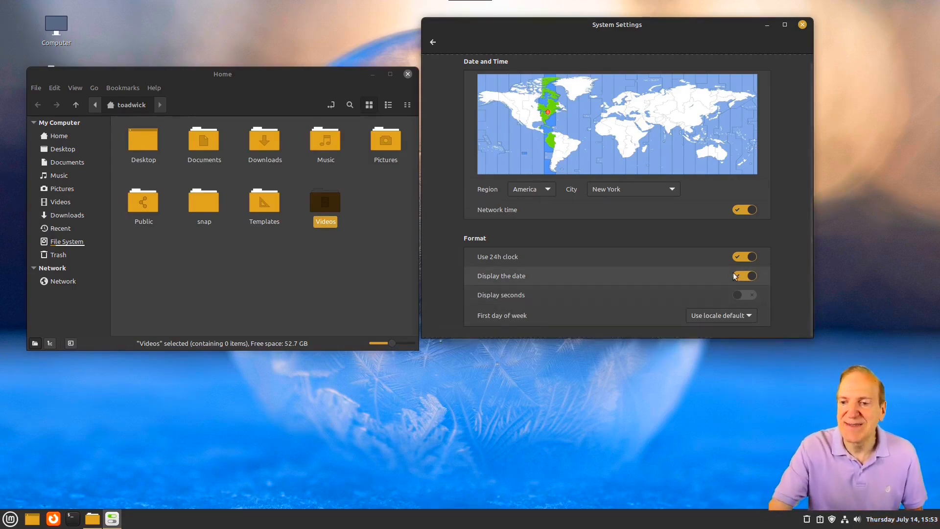
{"action": "left_click", "coordinate": [743, 277]}
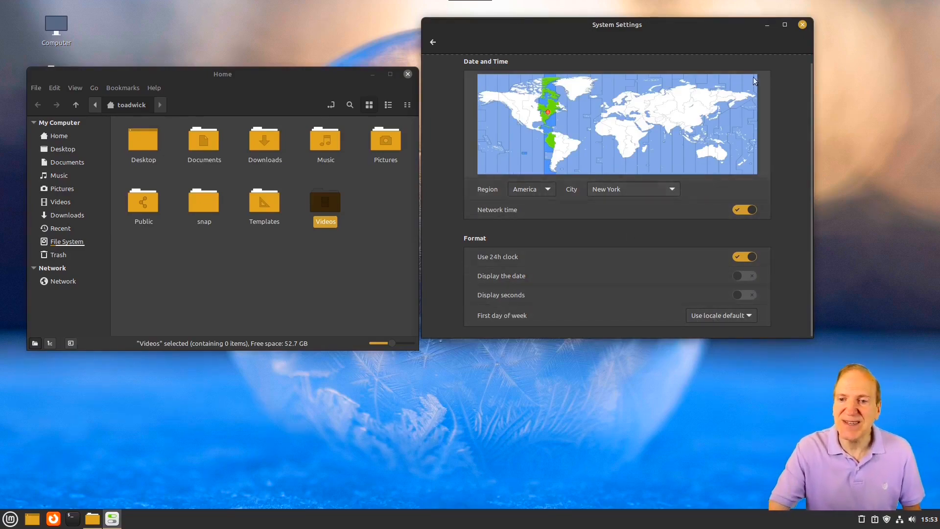
{"action": "left_click", "coordinate": [433, 42]}
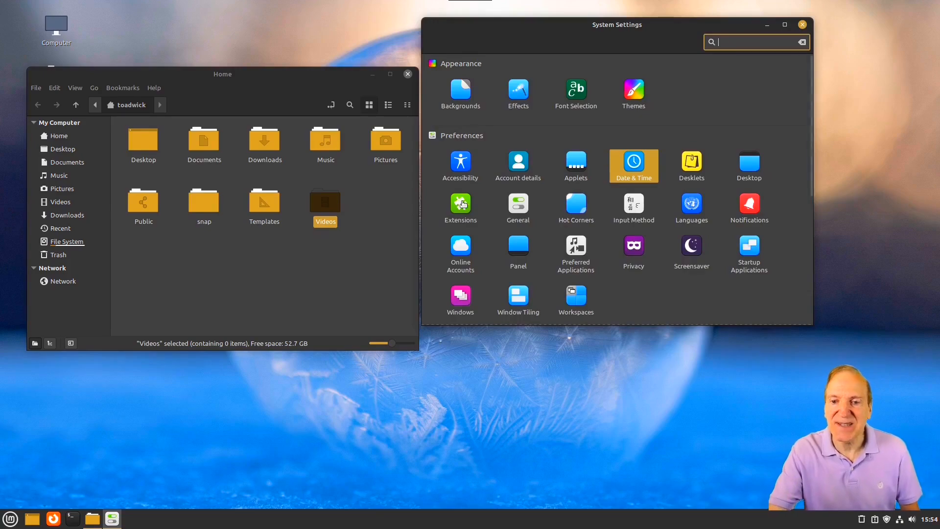
Download the Wobbly Windows extension from the popular downloadable Cinnamon extensions and select it in the list
{"action": "left_click", "coordinate": [461, 204]}
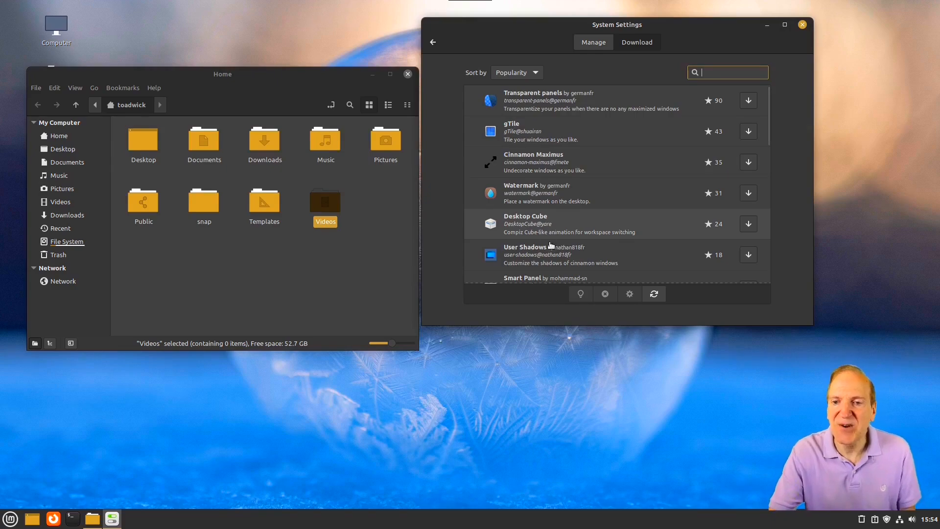
{"action": "scroll", "coordinate": [561, 252], "scroll_direction": "down", "scroll_amount": 2}
{"action": "scroll", "coordinate": [561, 252], "scroll_direction": "down", "scroll_amount": 2}
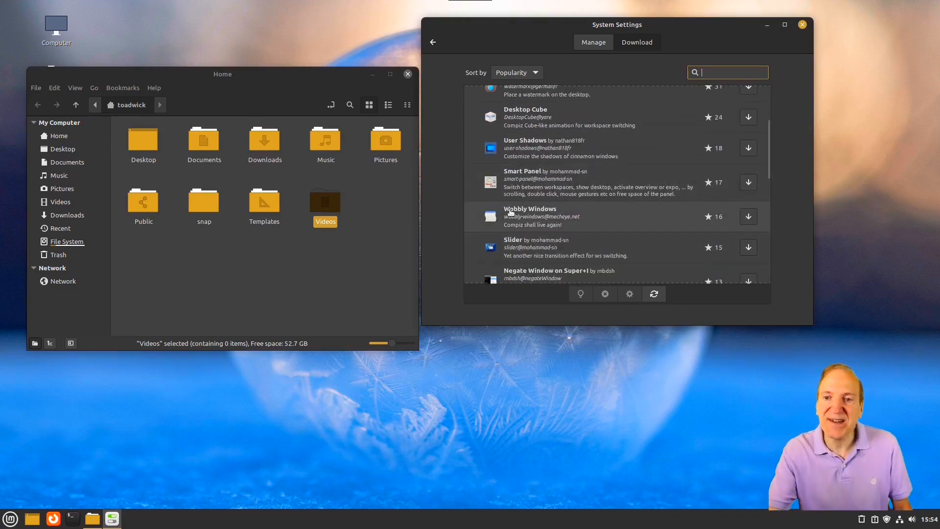
{"action": "left_click_drag", "start_coordinate": [584, 29], "coordinate": [550, 27]}
{"action": "left_click", "coordinate": [708, 212]}
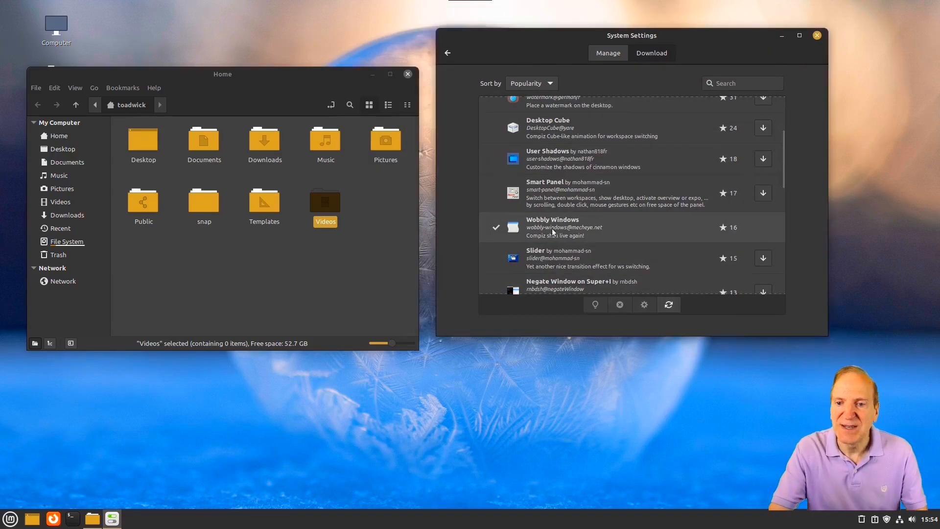
{"action": "left_click", "coordinate": [553, 231]}
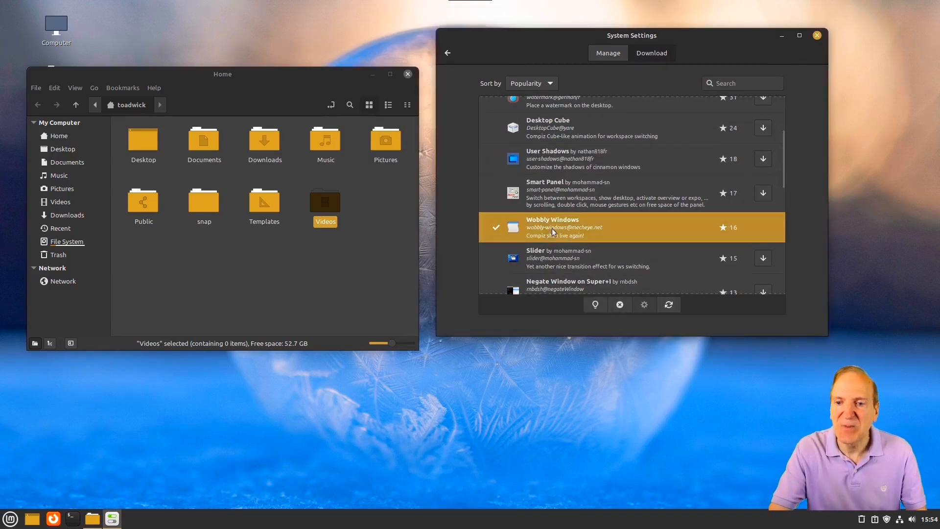
Enable Wobbly Windows among the installed extensions
{"action": "left_click", "coordinate": [602, 51]}
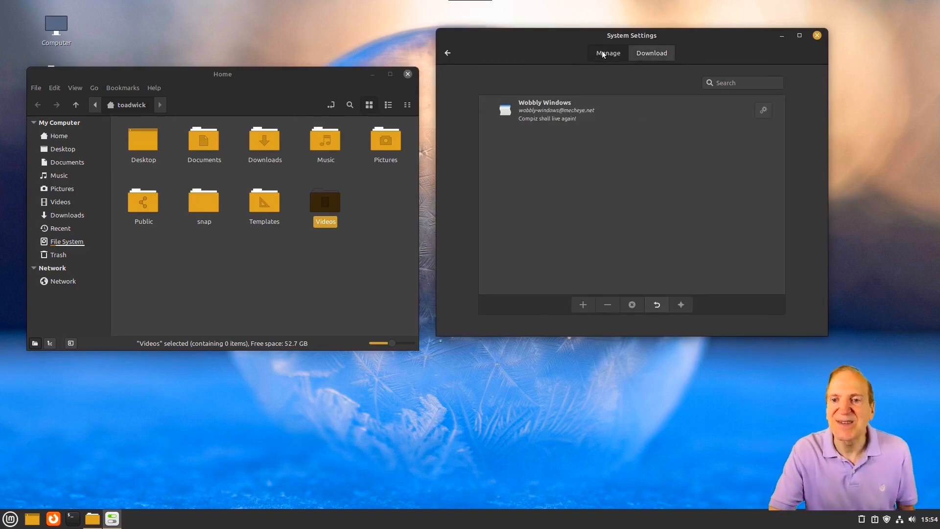
{"action": "left_click", "coordinate": [548, 110]}
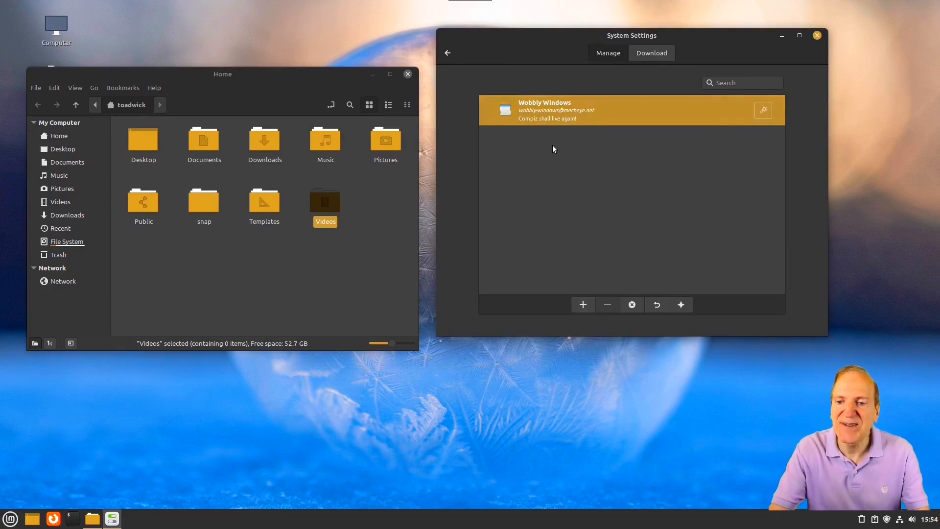
{"action": "left_click", "coordinate": [582, 306]}
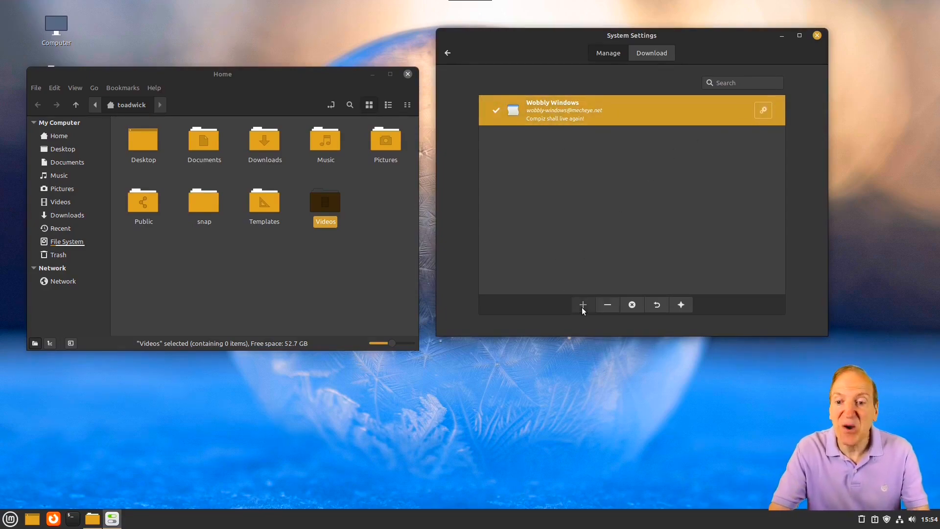
Open the Wobbly Windows configuration, move its window around to test the effect, and close it
{"action": "left_click", "coordinate": [763, 109]}
{"action": "left_click_drag", "start_coordinate": [247, 102], "coordinate": [342, 165]}
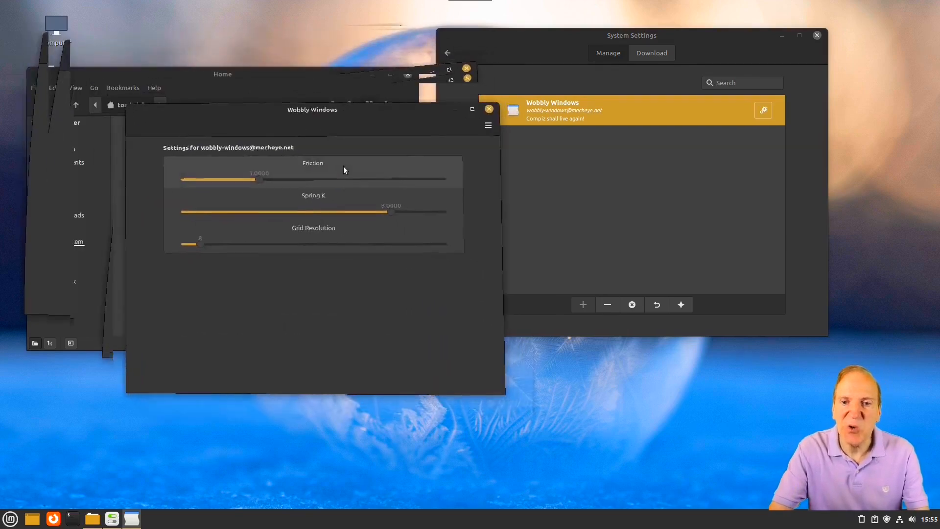
{"action": "left_click", "coordinate": [491, 110]}
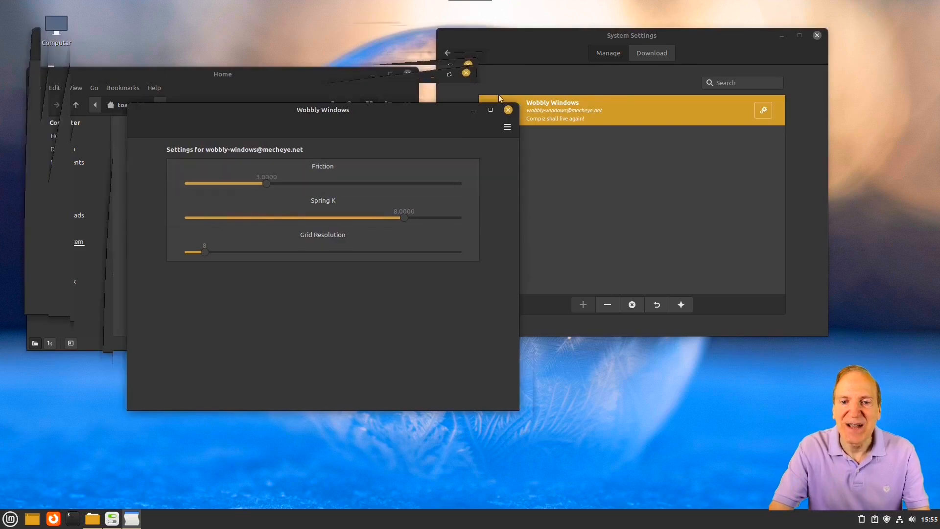
{"action": "left_click", "coordinate": [507, 110]}
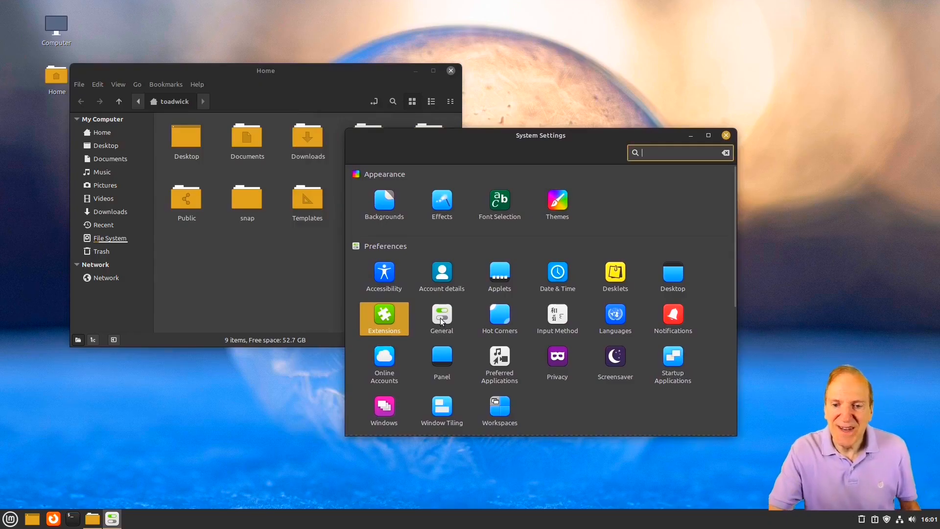
Review the General settings and examine the Simplified Chinese entry and framework choices in the Input Method window
{"action": "left_click", "coordinate": [441, 316]}
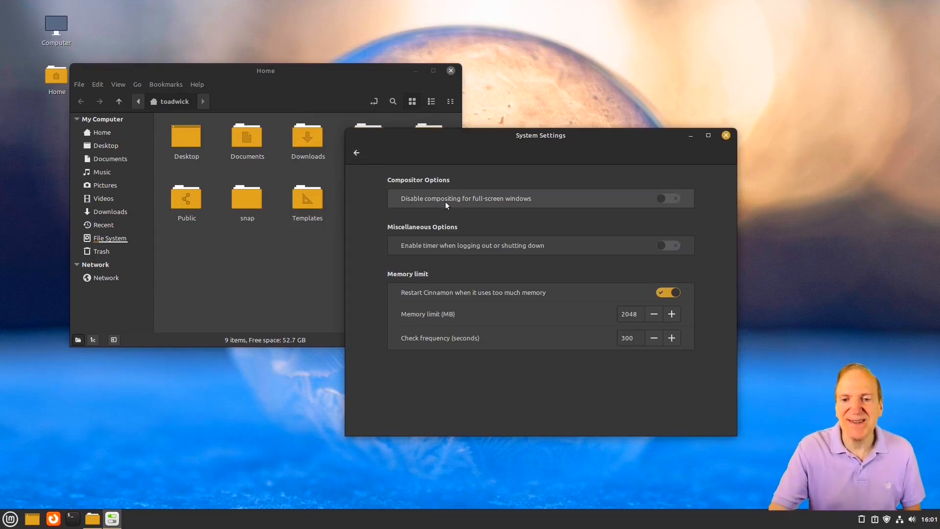
{"action": "left_click", "coordinate": [355, 155]}
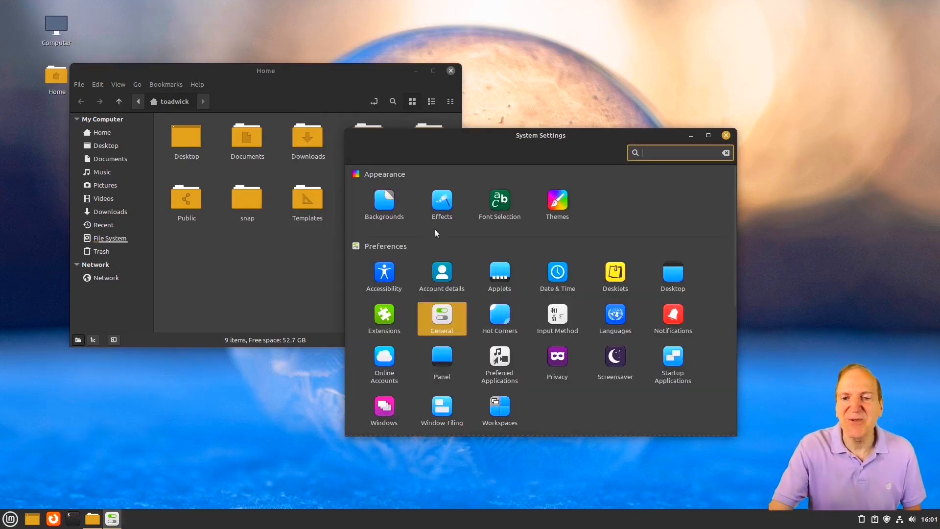
{"action": "left_click", "coordinate": [559, 315]}
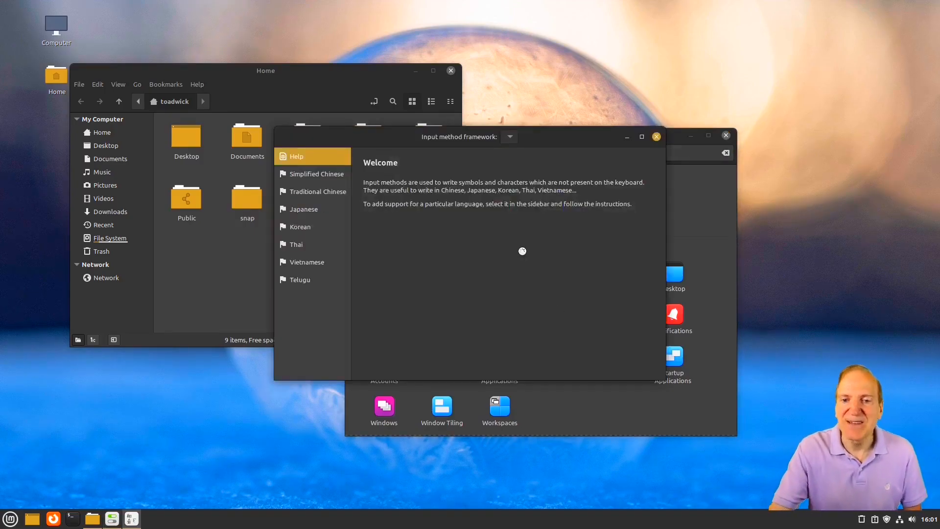
{"action": "left_click", "coordinate": [310, 175]}
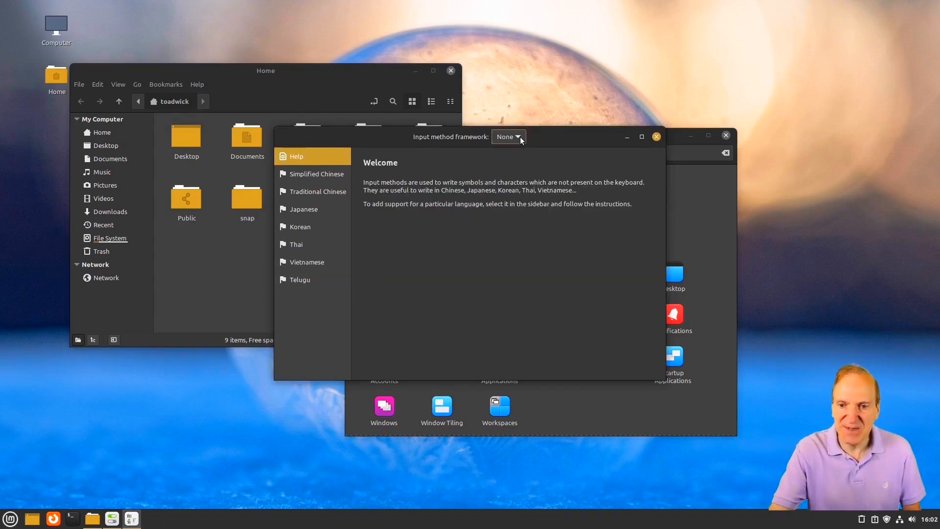
{"action": "left_click", "coordinate": [520, 139]}
{"action": "left_click", "coordinate": [335, 174]}
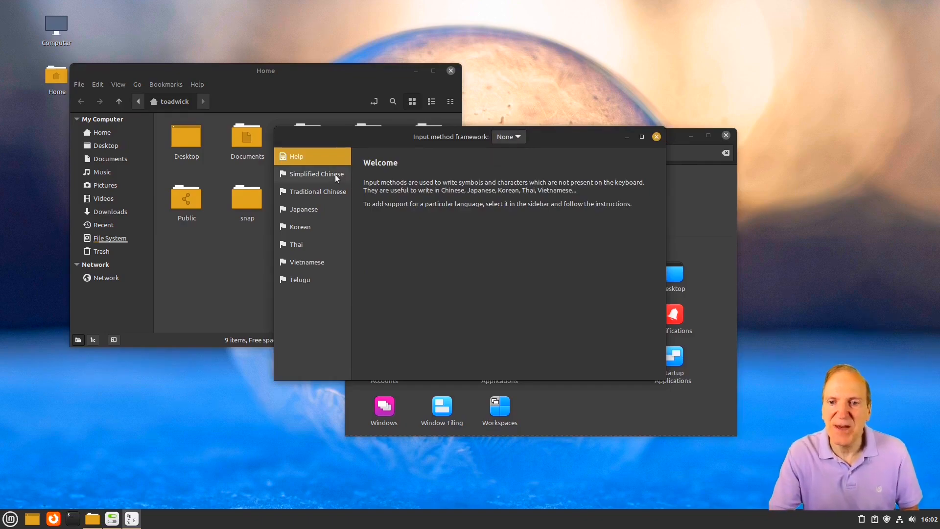
{"action": "left_click", "coordinate": [331, 174]}
{"action": "left_click", "coordinate": [523, 138]}
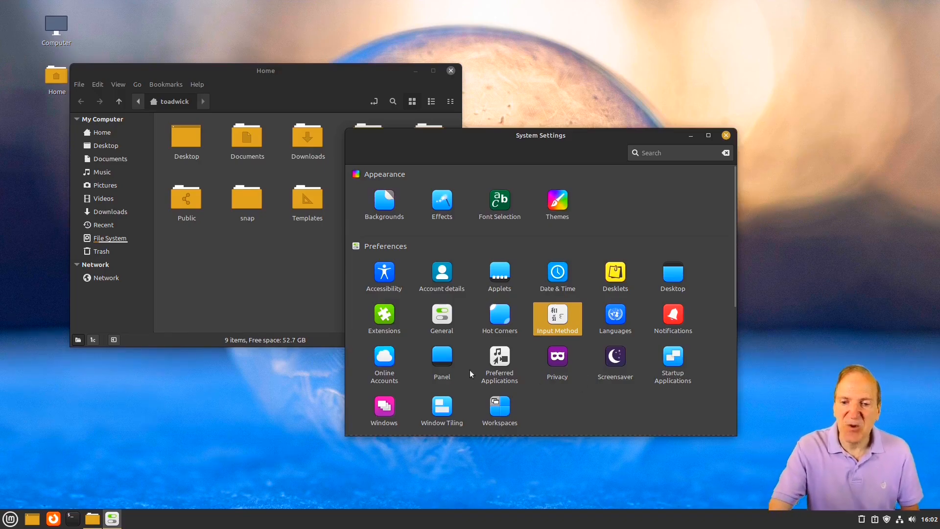
Open the Panel settings, move the window higher on the desktop, and view the auto-hide choices without changing them
{"action": "left_click", "coordinate": [441, 361]}
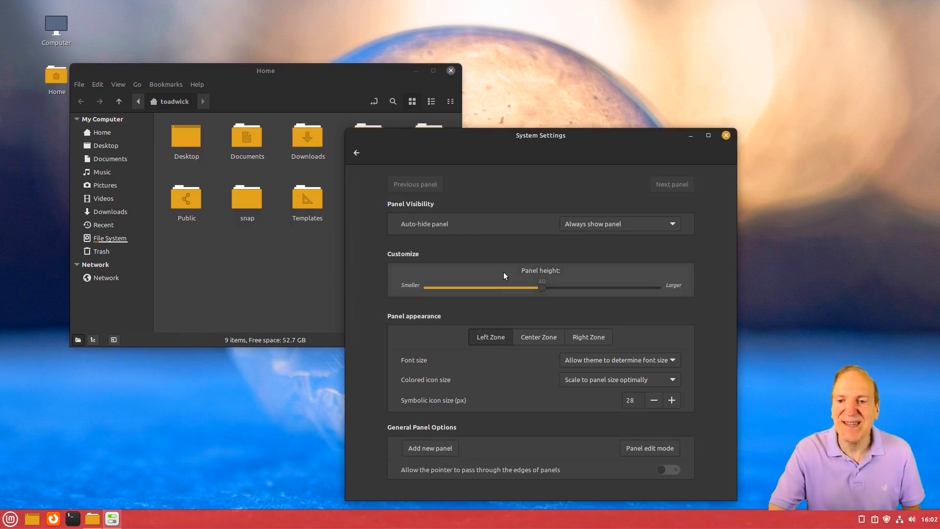
{"action": "left_click_drag", "start_coordinate": [513, 142], "coordinate": [496, 99]}
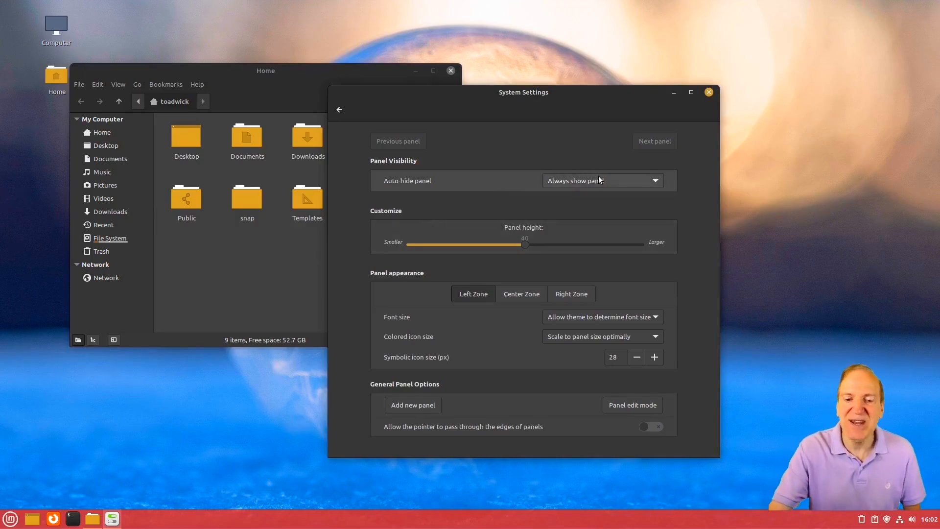
{"action": "left_click", "coordinate": [654, 181]}
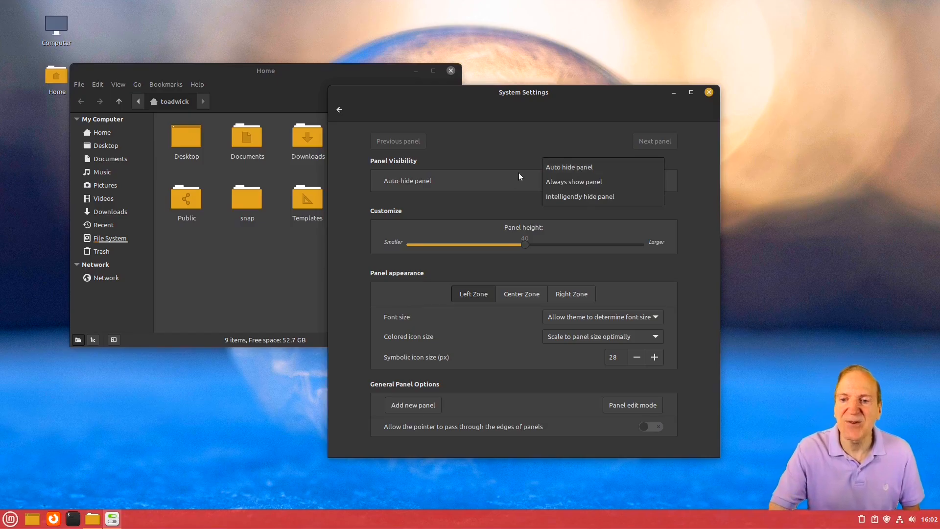
{"action": "left_click", "coordinate": [500, 182]}
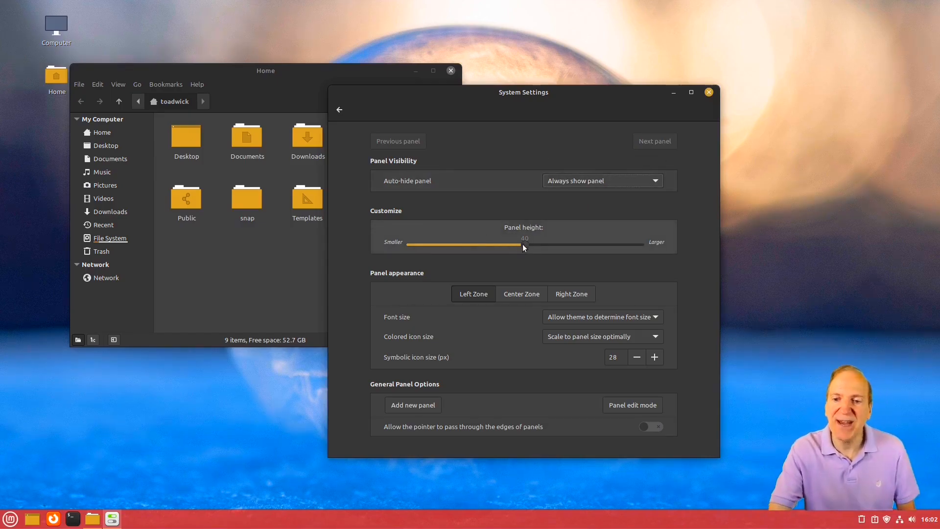
Try panel heights of 46 and 26, and set the height back to 40
{"action": "left_click_drag", "start_coordinate": [522, 244], "coordinate": [560, 243]}
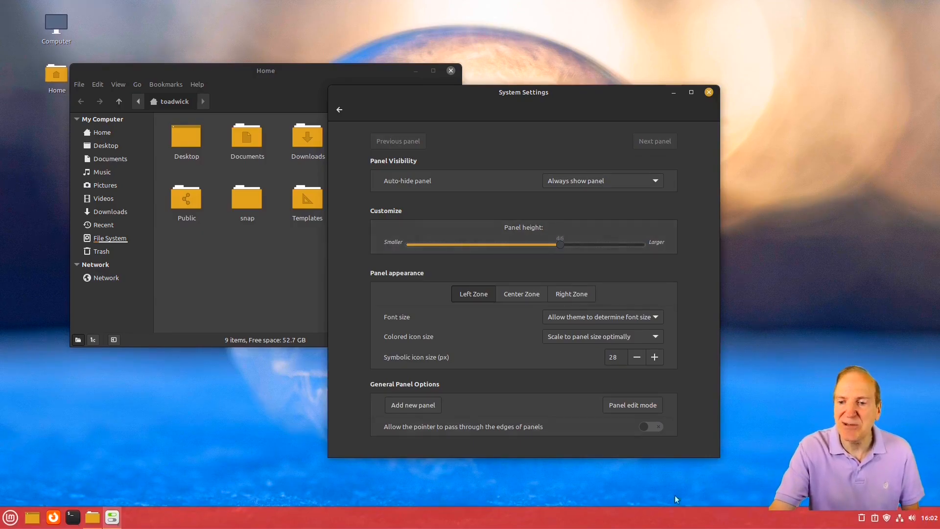
{"action": "left_click", "coordinate": [446, 243]}
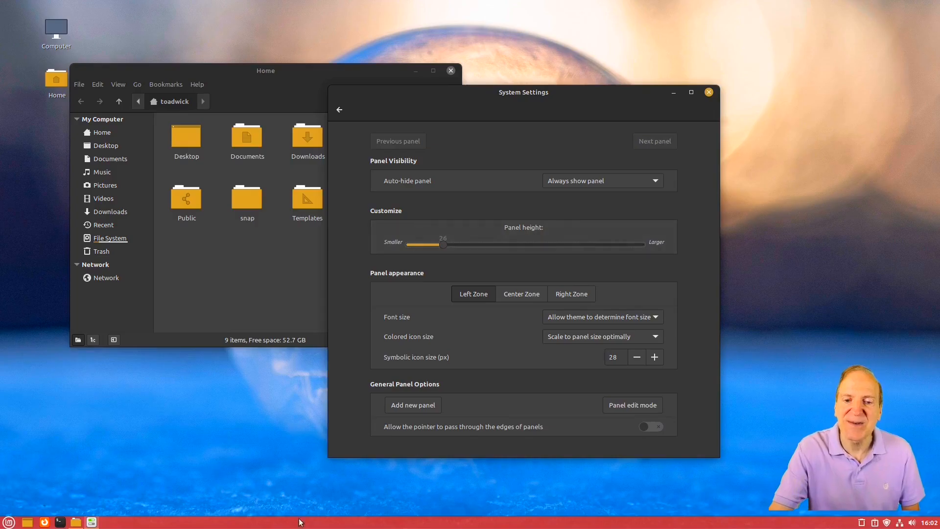
{"action": "left_click", "coordinate": [519, 245]}
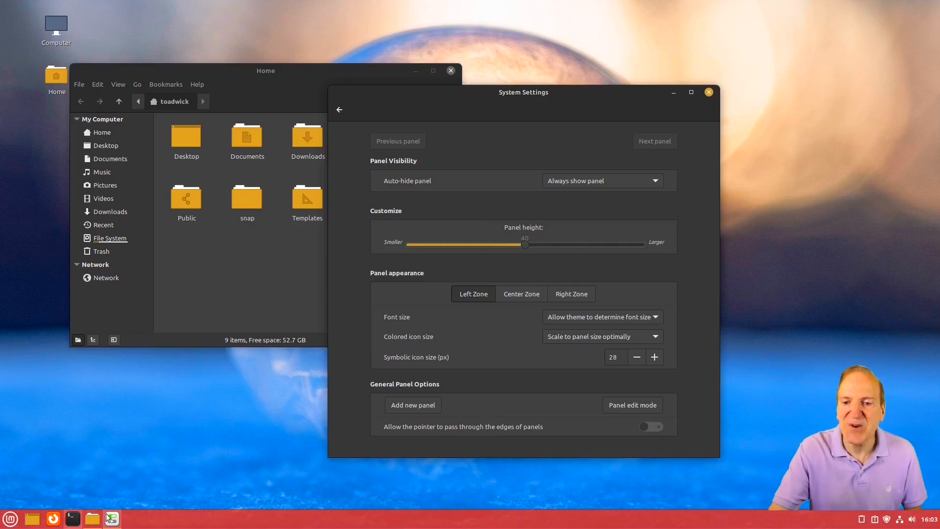
Compare the font and icon size settings of the panel's left, center and right zones, and return to the settings overview
{"action": "left_click", "coordinate": [516, 292]}
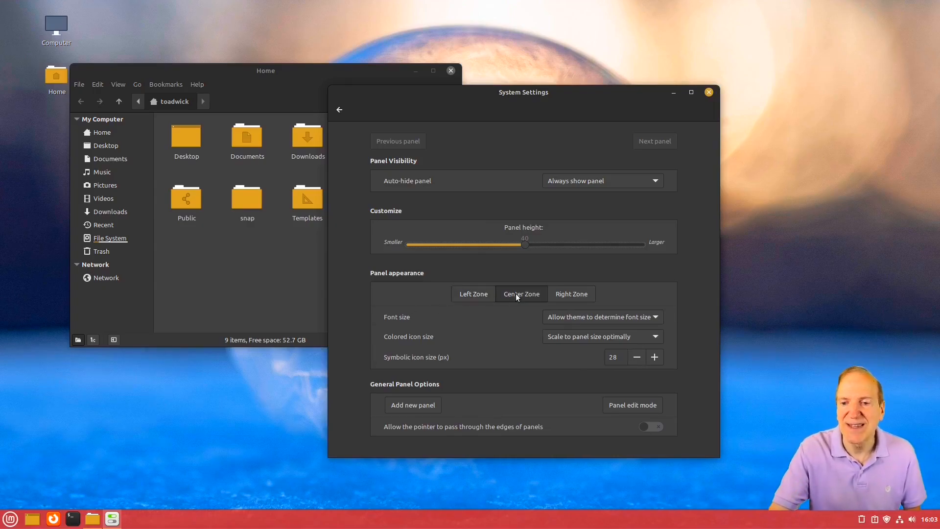
{"action": "left_click", "coordinate": [570, 294]}
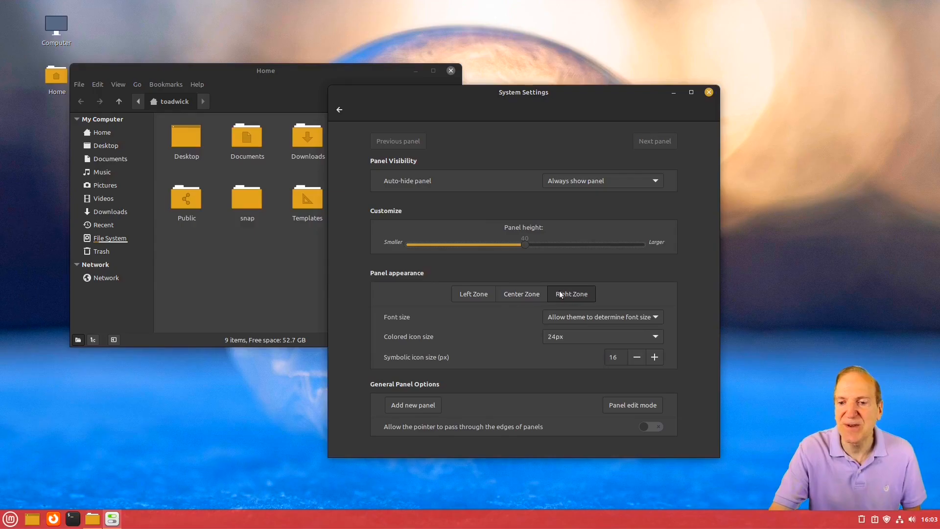
{"action": "left_click", "coordinate": [465, 293]}
{"action": "left_click", "coordinate": [517, 295]}
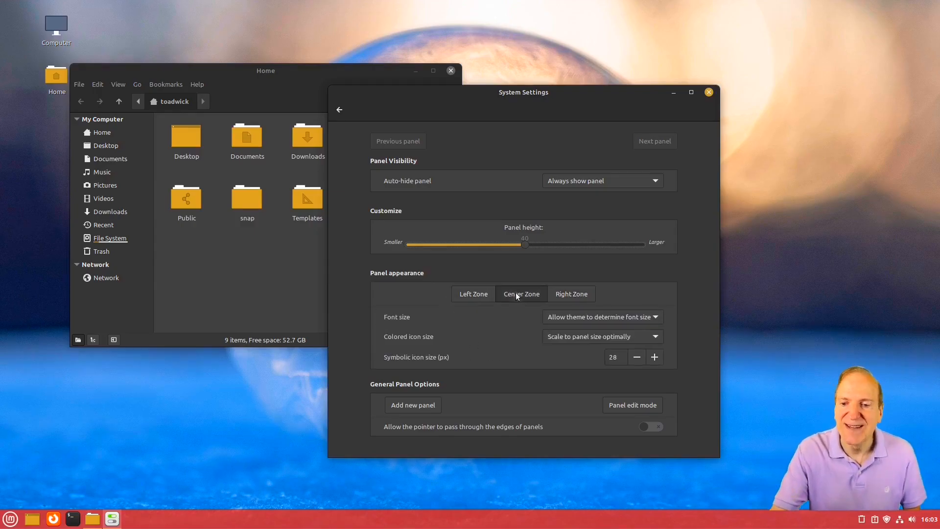
{"action": "left_click", "coordinate": [461, 294]}
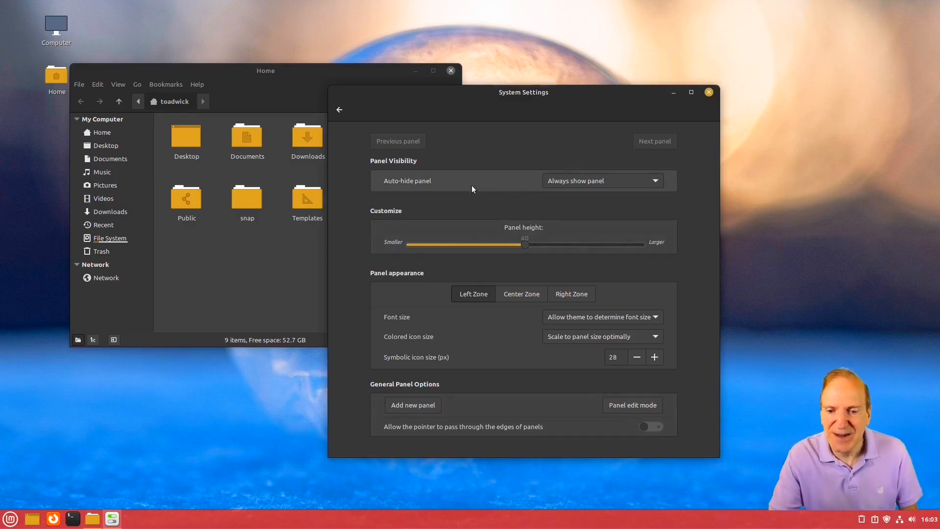
{"action": "left_click", "coordinate": [339, 110]}
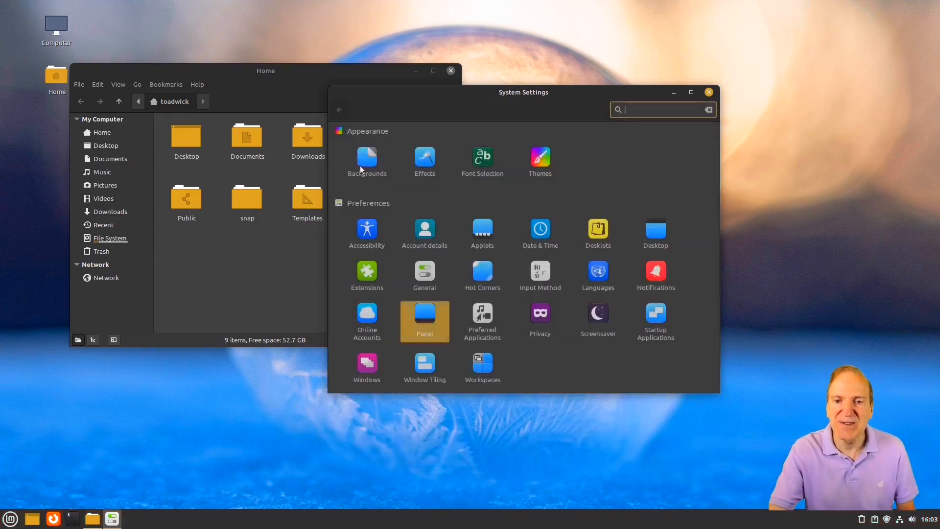
Look through the Privacy and Window Tiling settings
{"action": "left_click", "coordinate": [541, 316]}
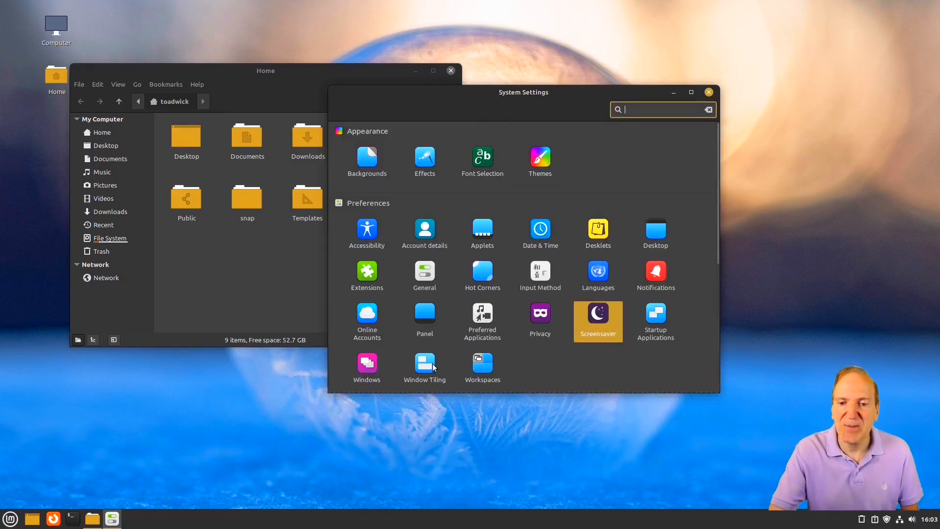
{"action": "left_click", "coordinate": [433, 368]}
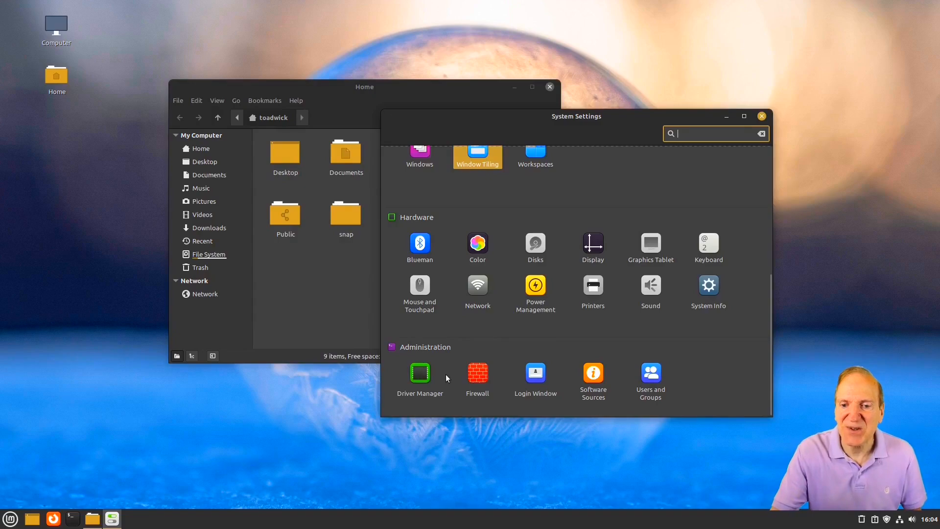
Open the Login Window settings, authenticate with the account password, and move the window lower on the desktop
{"action": "left_click", "coordinate": [537, 380]}
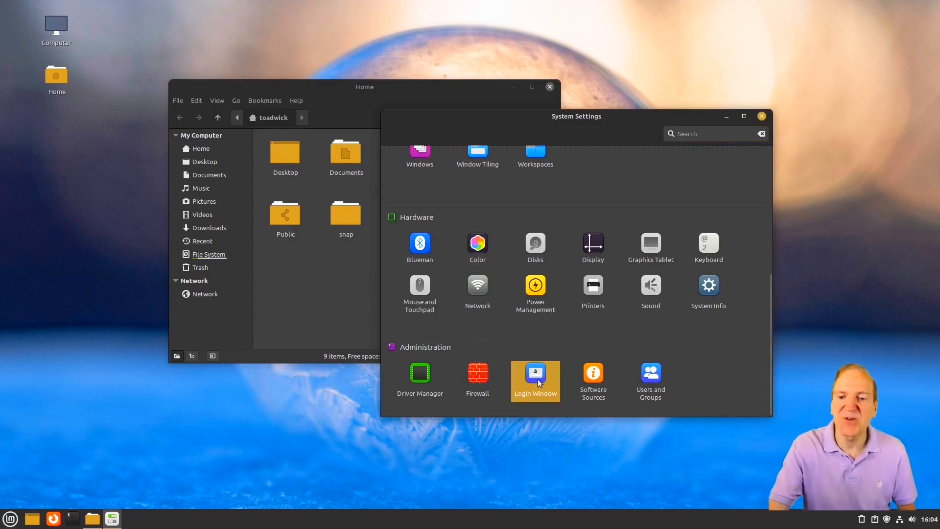
{"action": "left_click", "coordinate": [527, 315]}
{"action": "type", "text": "••••••"}
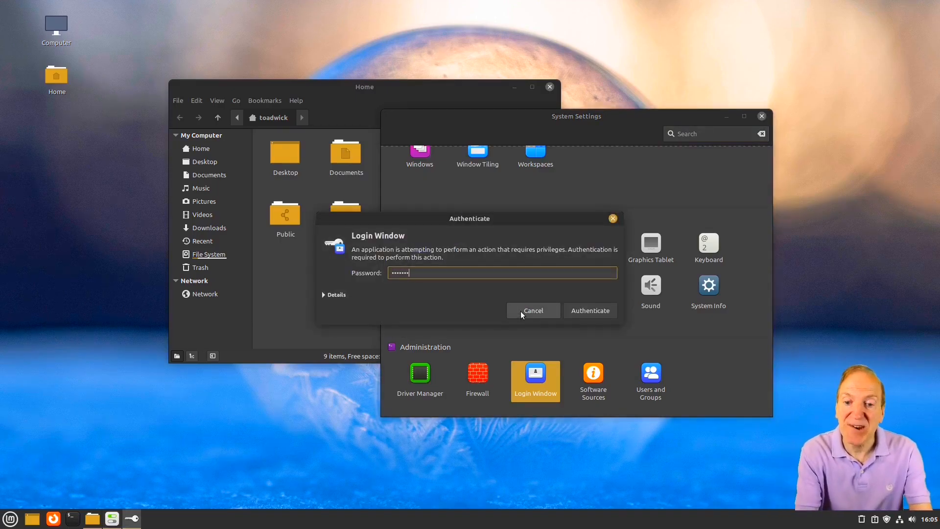
{"action": "key", "text": "Return"}
{"action": "left_click_drag", "start_coordinate": [209, 28], "coordinate": [281, 102]}
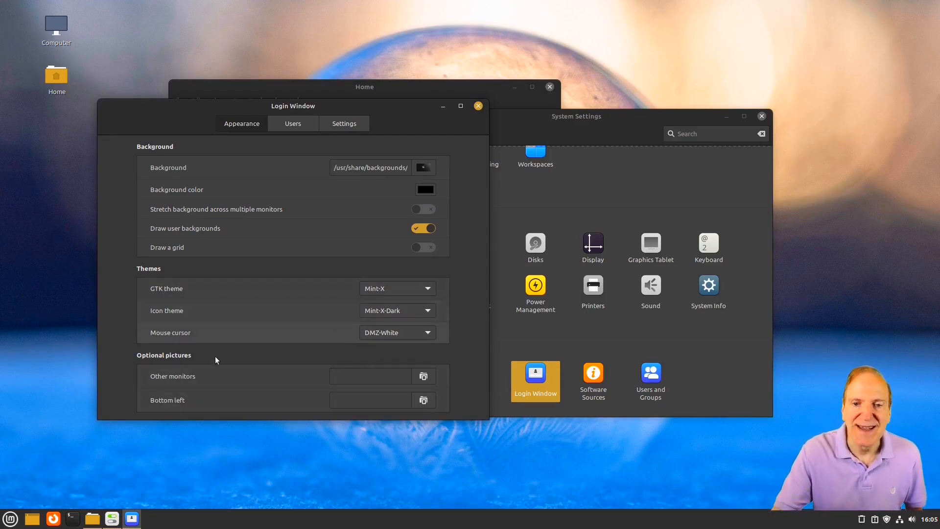
View the image chooser for the other monitors' optional picture, cancel it, and close the Login Window settings
{"action": "mouse_move", "coordinate": [206, 378]}
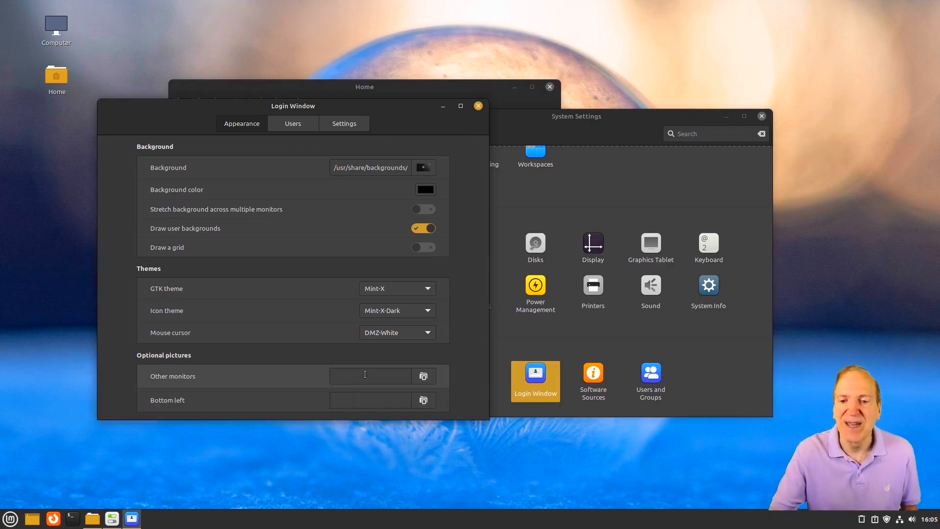
{"action": "left_click", "coordinate": [424, 377]}
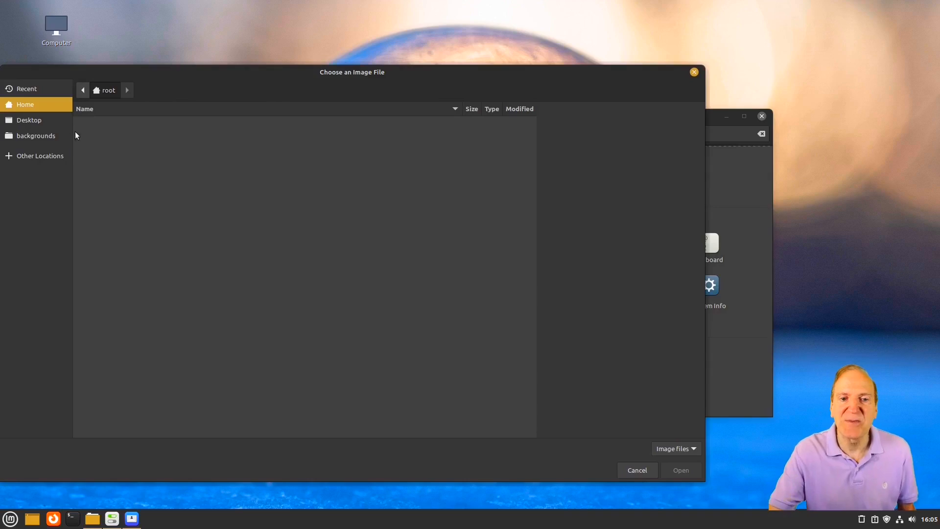
{"action": "left_click", "coordinate": [640, 471]}
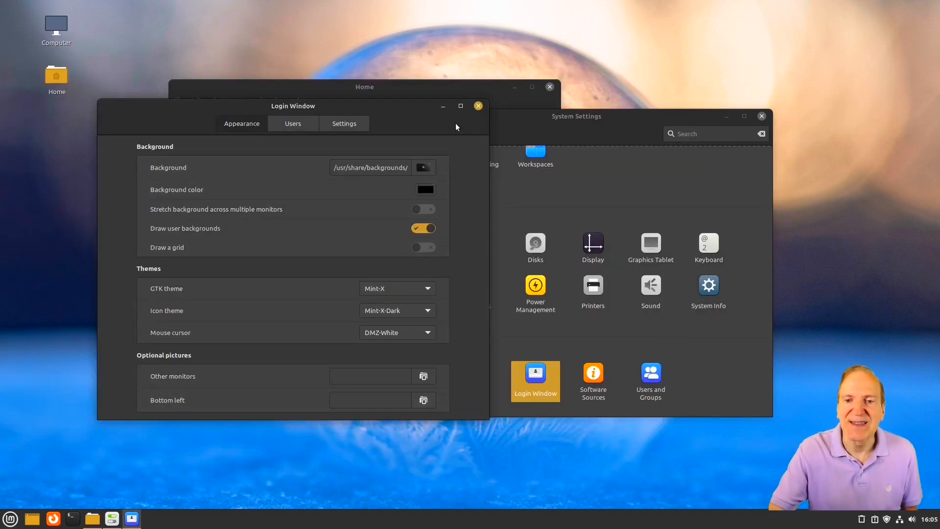
{"action": "left_click", "coordinate": [478, 106]}
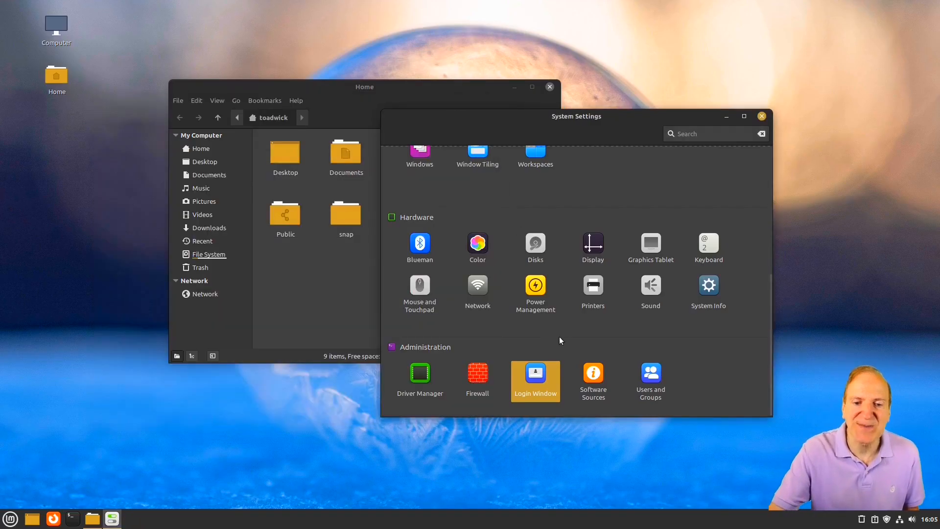
View the Display settings for resolution, refresh rate, rotation and monitor scale, and close System Settings
{"action": "scroll", "coordinate": [550, 248], "scroll_direction": "up", "scroll_amount": 1}
{"action": "left_click", "coordinate": [593, 278]}
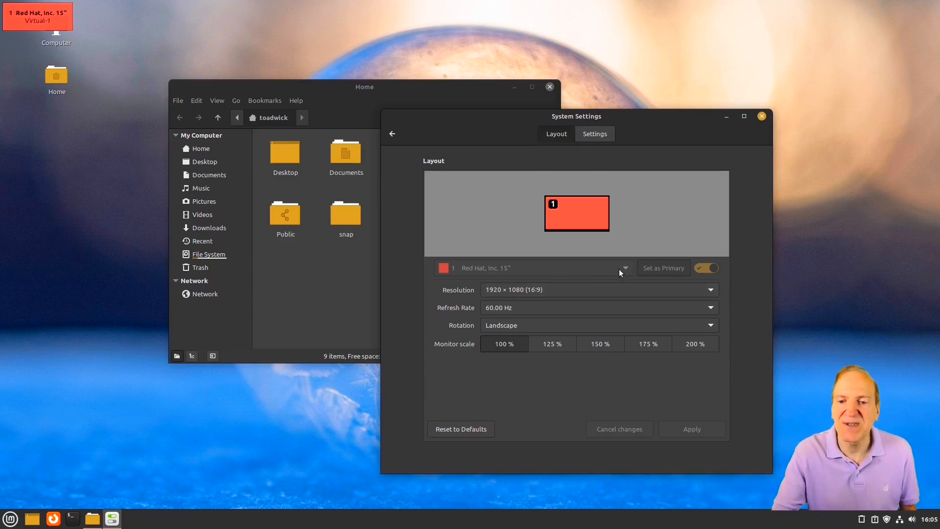
{"action": "left_click", "coordinate": [761, 116]}
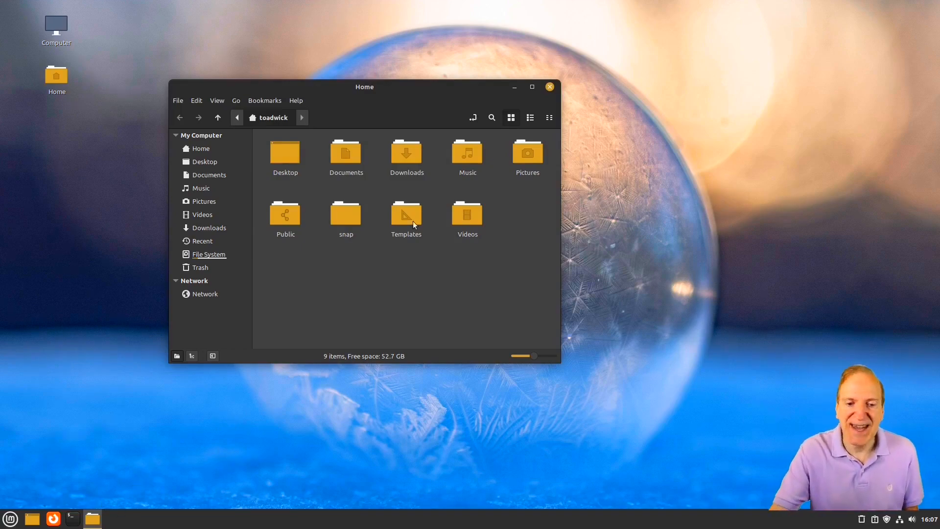
Launch the Image Viewer accessory, move its empty window over the desktop, and close it
{"action": "left_click", "coordinate": [11, 518]}
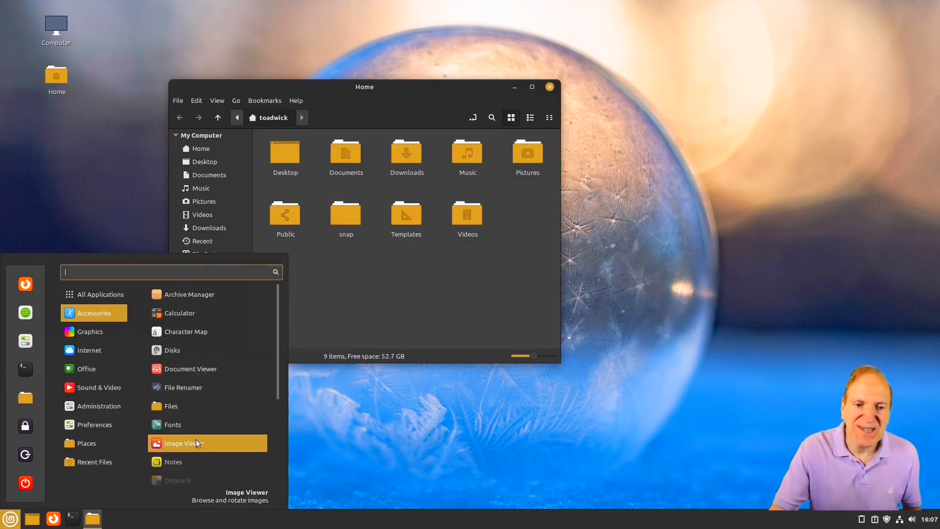
{"action": "left_click", "coordinate": [197, 440]}
{"action": "left_click_drag", "start_coordinate": [473, 151], "coordinate": [409, 175]}
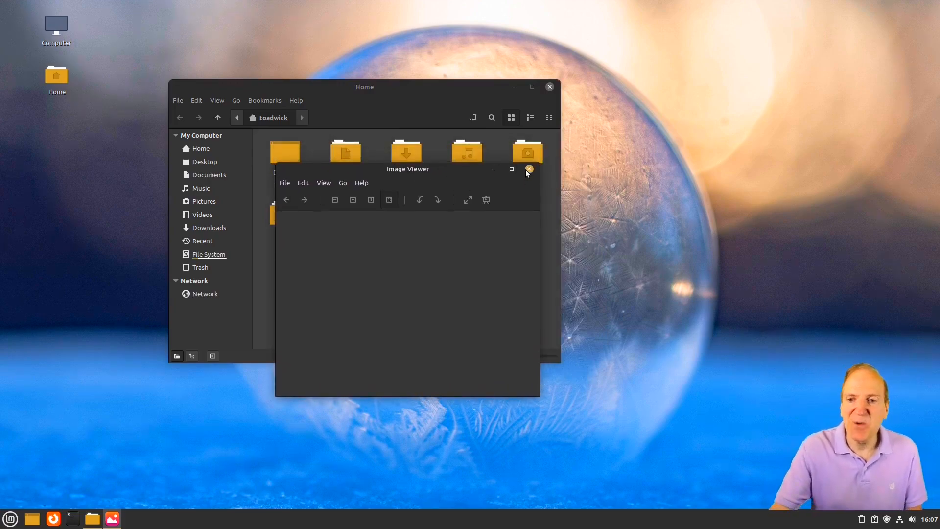
{"action": "left_click", "coordinate": [529, 169]}
Open a terminal, enlarge its text, and enter the command sudo apt install libgtk-heif-dev without running it
{"action": "left_click", "coordinate": [73, 518]}
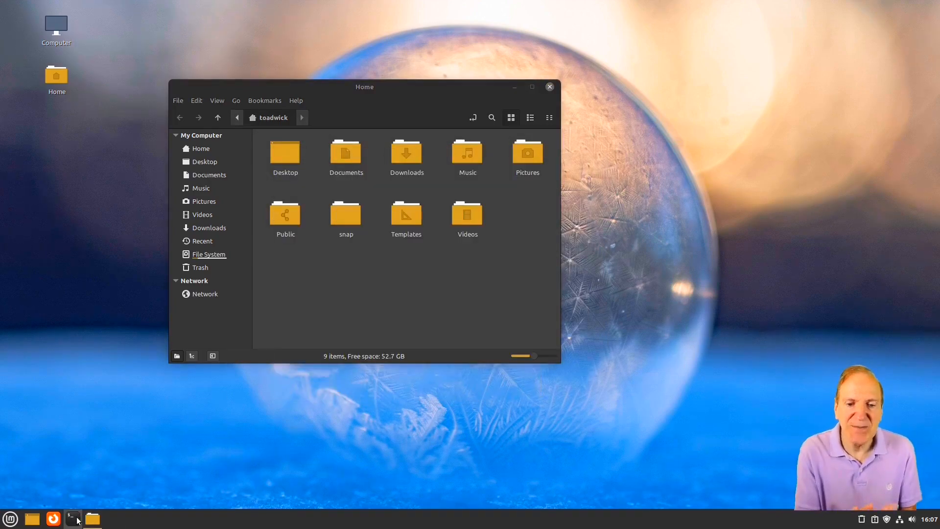
{"action": "left_click_drag", "start_coordinate": [646, 86], "coordinate": [366, 192]}
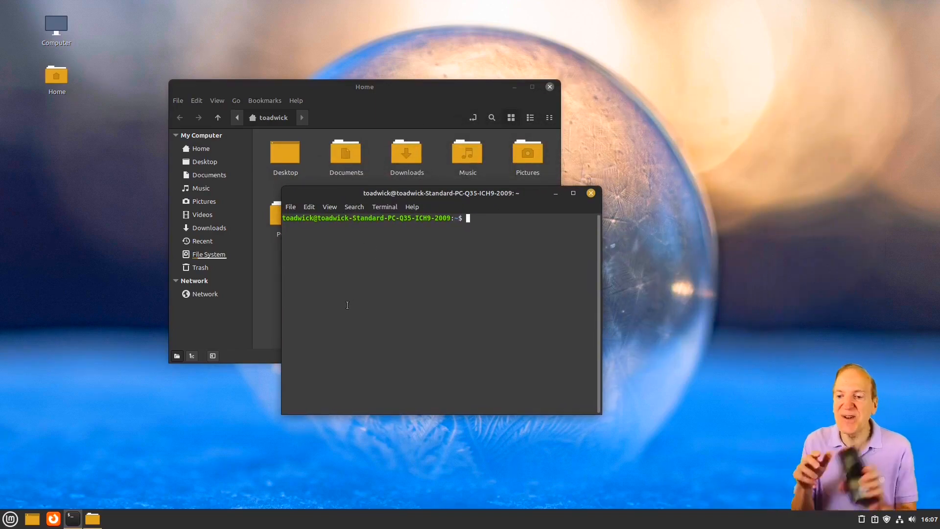
{"action": "key", "text": "ctrl+plus"}
{"action": "key", "text": "ctrl+plus"}
{"action": "type", "text": "sud"}
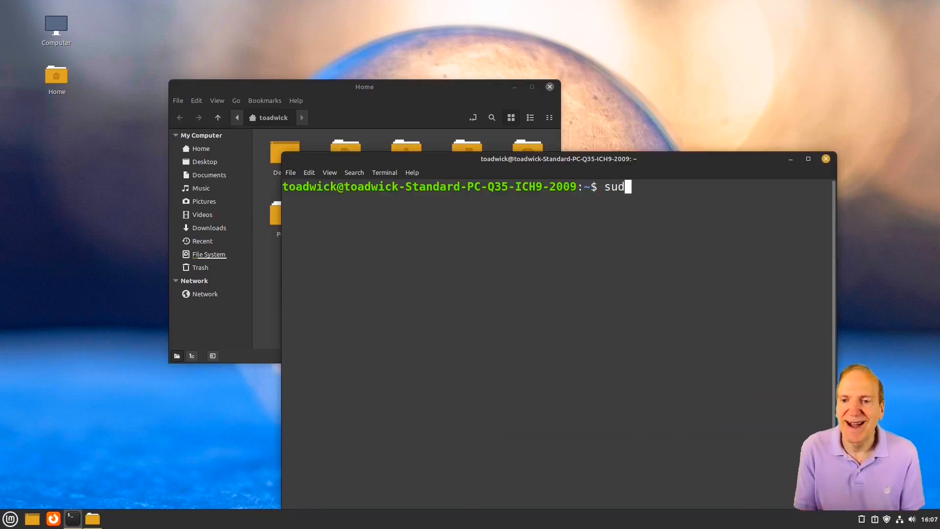
{"action": "type", "text": "o apt install libgtk-he"}
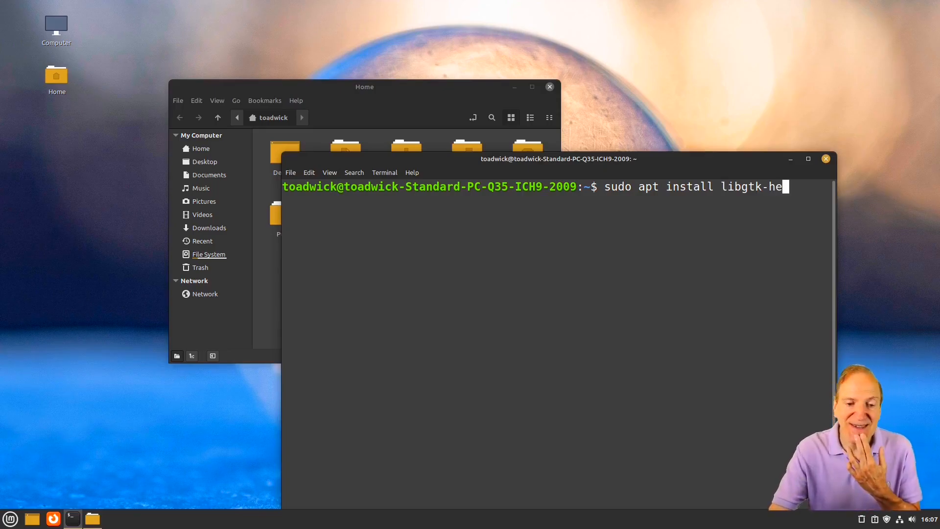
{"action": "type", "text": "if-dev"}
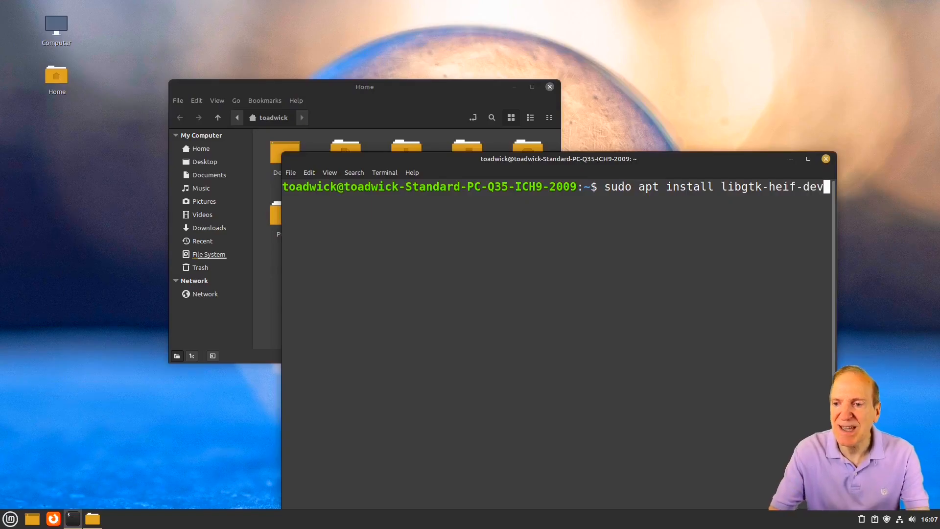
Open Software Manager and search the catalog for heif
{"action": "left_click", "coordinate": [10, 518]}
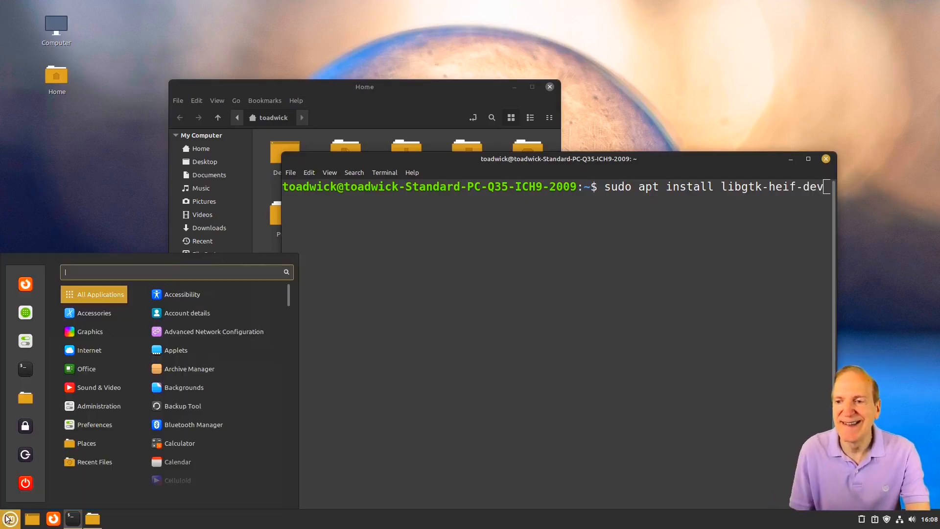
{"action": "left_click", "coordinate": [25, 312]}
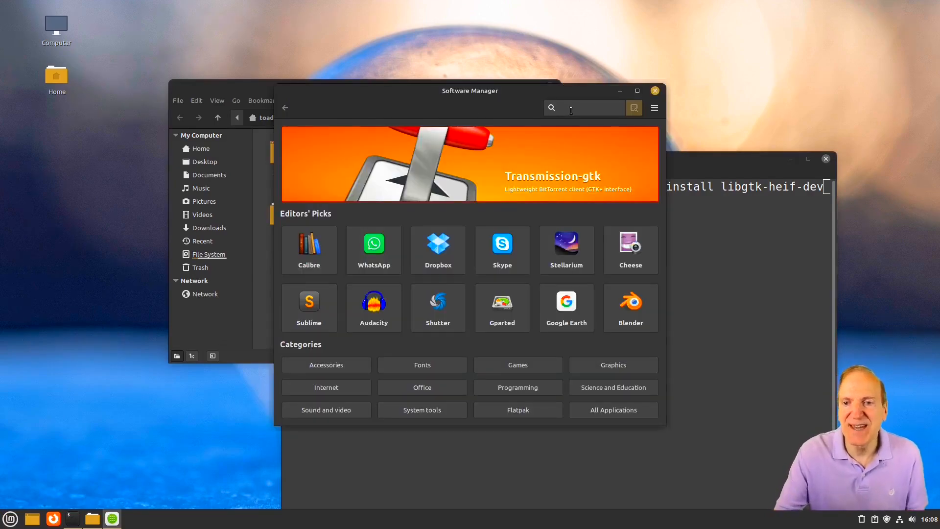
{"action": "type", "text": "heif"}
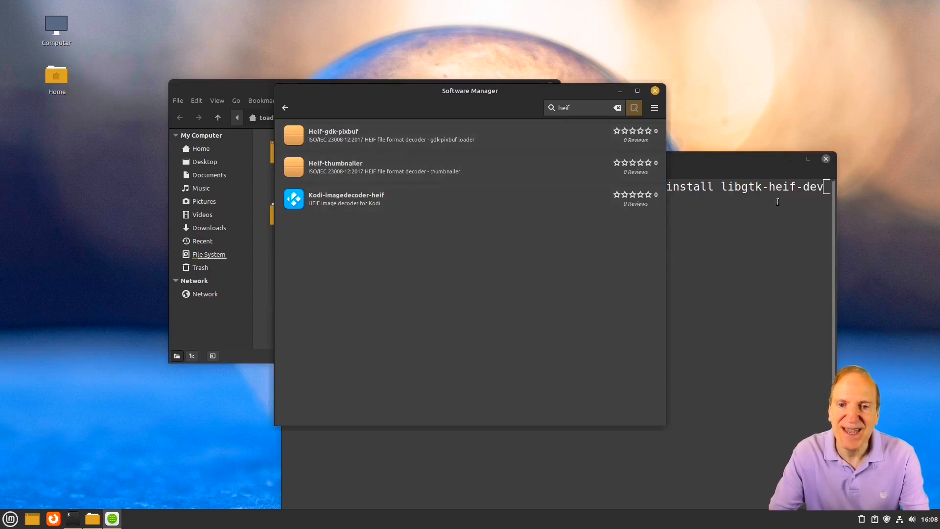
Replace the package name in the terminal's install command with heif-gdk-pixbuf
{"action": "left_click", "coordinate": [802, 189]}
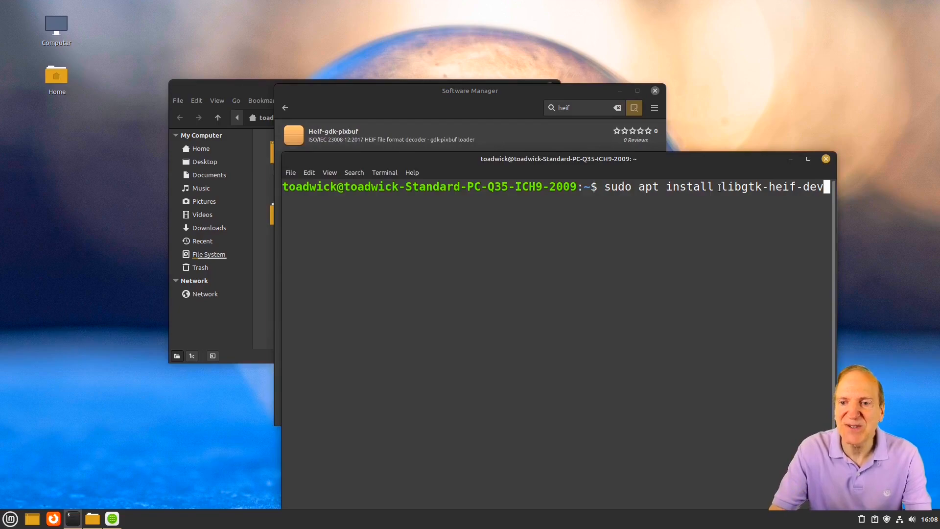
{"action": "key", "text": "BackSpace"}
{"action": "key", "text": "BackSpace"}
{"action": "key", "text": "BackSpace"}
{"action": "key", "text": "BackSpace"}
{"action": "key", "text": "BackSpace"}
{"action": "key", "text": "BackSpace"}
{"action": "key", "text": "BackSpace"}
{"action": "key", "text": "BackSpace"}
{"action": "key", "text": "BackSpace"}
{"action": "key", "text": "BackSpace"}
{"action": "key", "text": "BackSpace"}
{"action": "key", "text": "BackSpace"}
{"action": "key", "text": "BackSpace"}
{"action": "key", "text": "BackSpace"}
{"action": "key", "text": "BackSpace"}
{"action": "type", "text": "heif-gdk-pixbuf"}
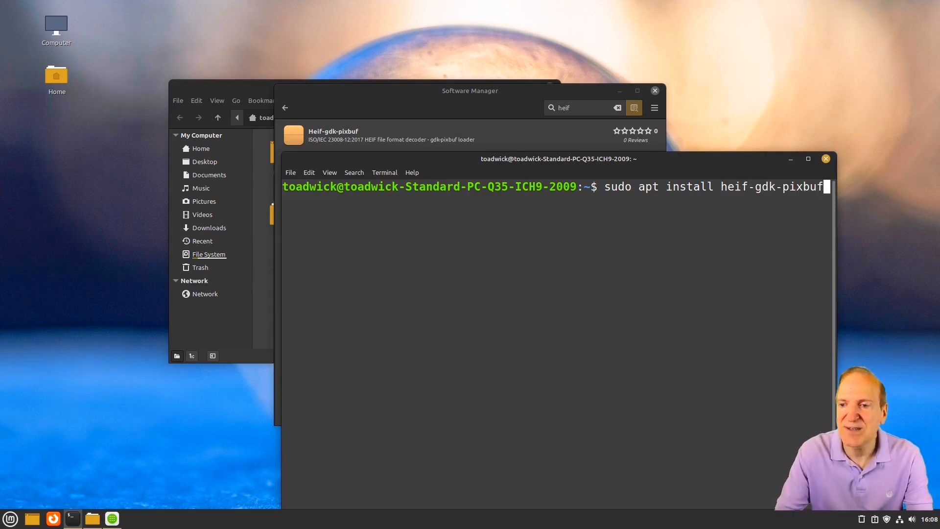
Read the Heif-gdk-pixbuf package details in Software Manager and switch back to the terminal
{"action": "left_click", "coordinate": [363, 99]}
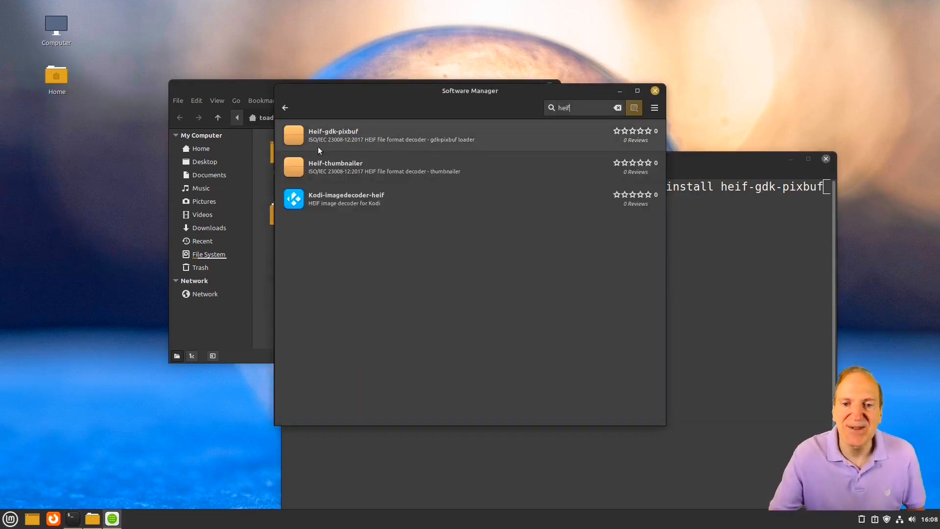
{"action": "left_click", "coordinate": [331, 133]}
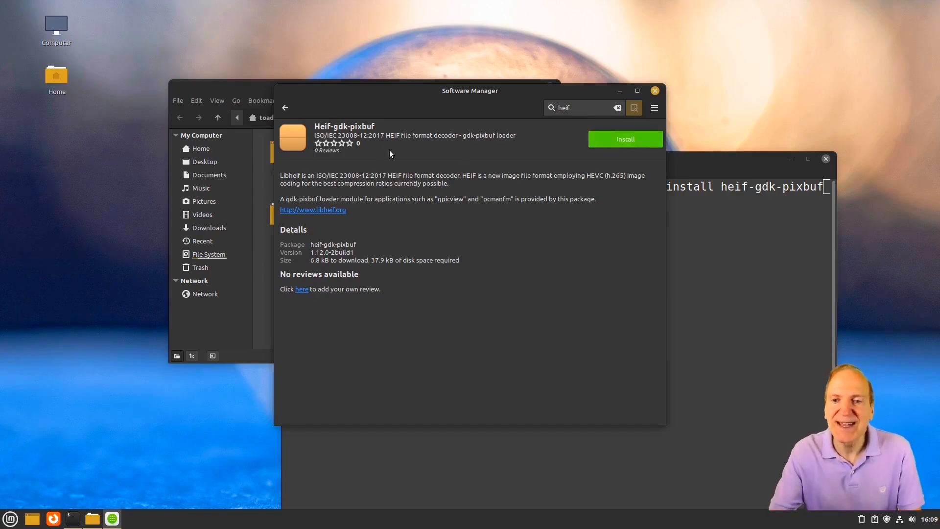
{"action": "left_click", "coordinate": [738, 235]}
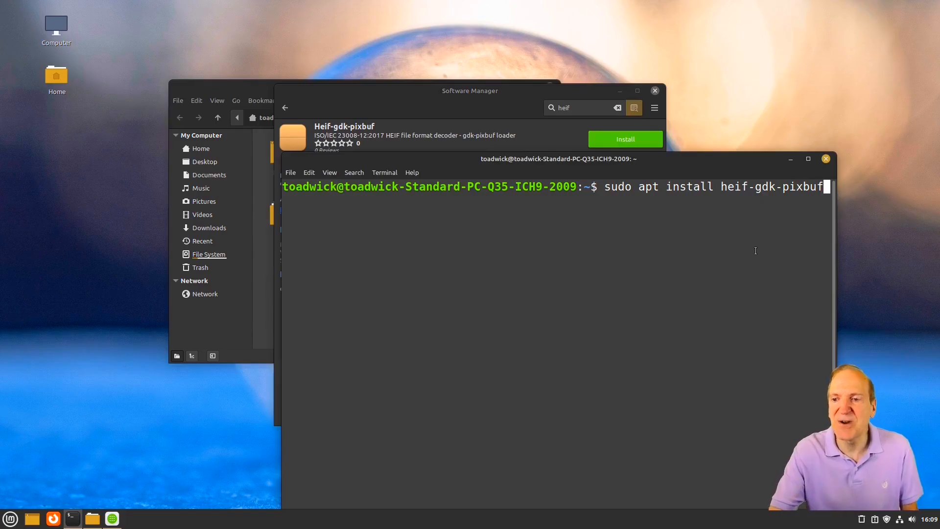
Run the heif-gdk-pixbuf install command and authorize it with the sudo password
{"action": "key", "text": "Return"}
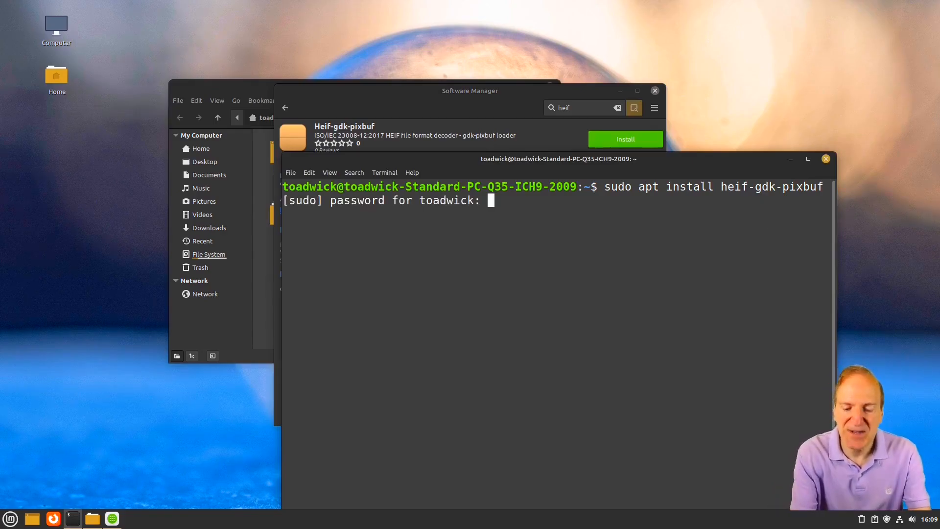
{"action": "type", "text": "*******"}
{"action": "key", "text": "Return"}
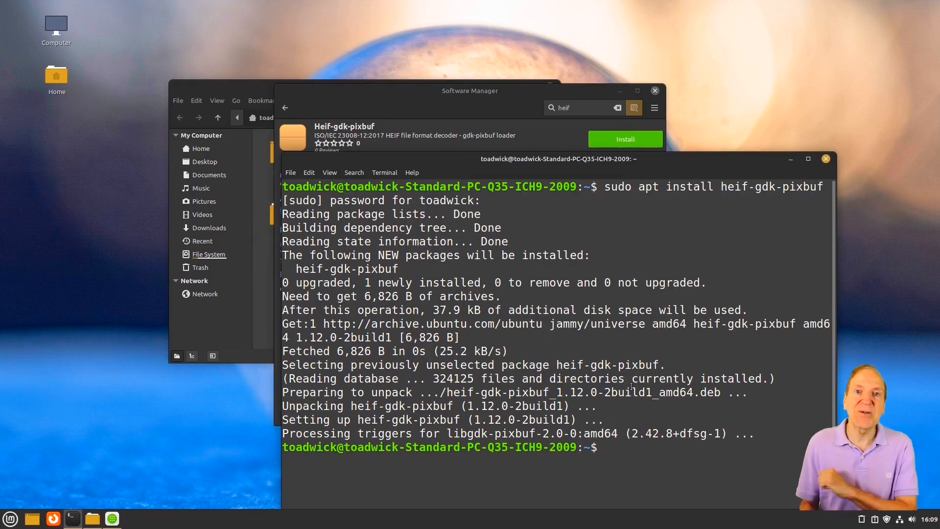
{"action": "type", "text": ".heic"}
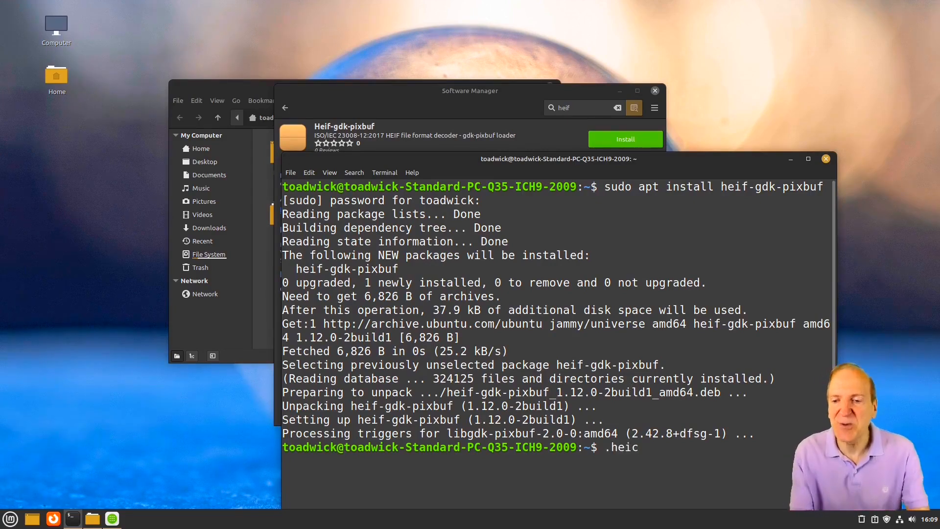
{"action": "key", "text": "BackSpace"}
{"action": "key", "text": "BackSpace"}
{"action": "key", "text": "BackSpace"}
{"action": "key", "text": "BackSpace"}
{"action": "key", "text": "BackSpace"}
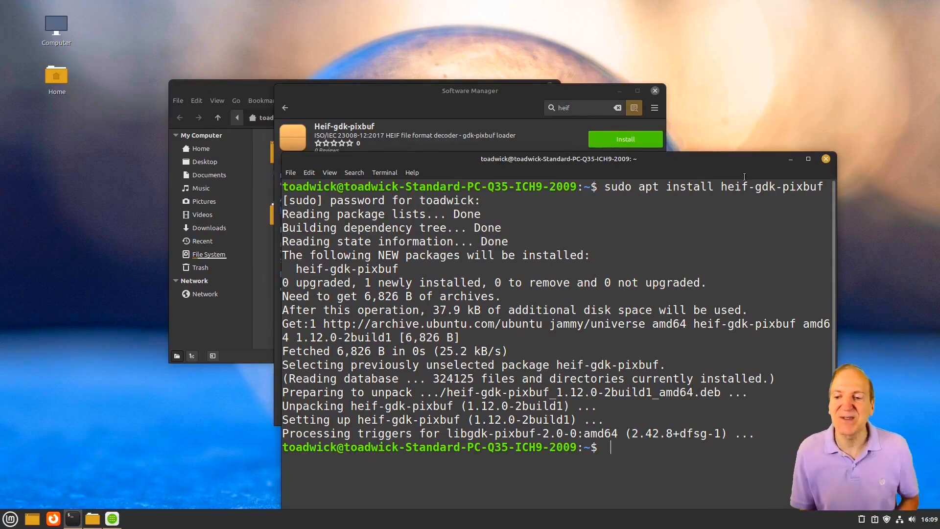
Close the terminal and Software Manager windows
{"action": "left_click", "coordinate": [825, 158]}
{"action": "left_click", "coordinate": [655, 91]}
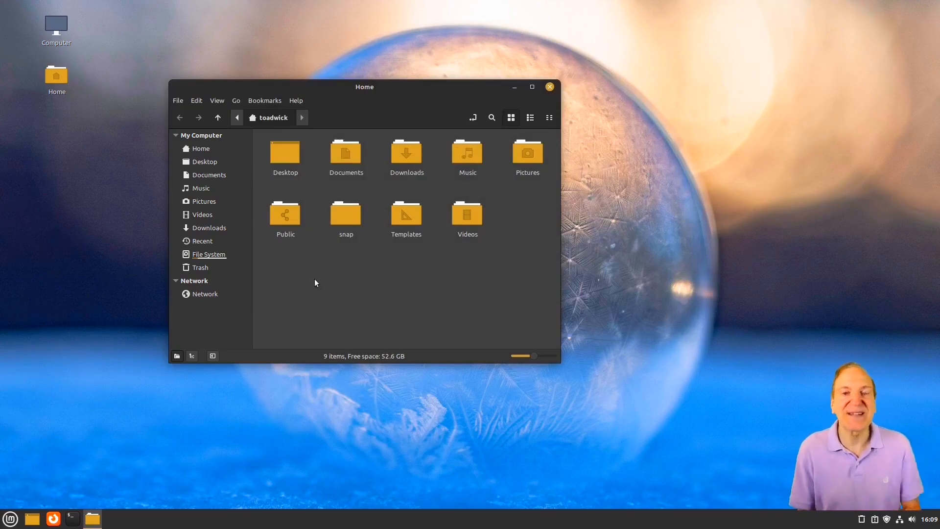
Browse from the home folder into snap, shotcut and its 765 subfolder to examine the contents
{"action": "left_click", "coordinate": [337, 212]}
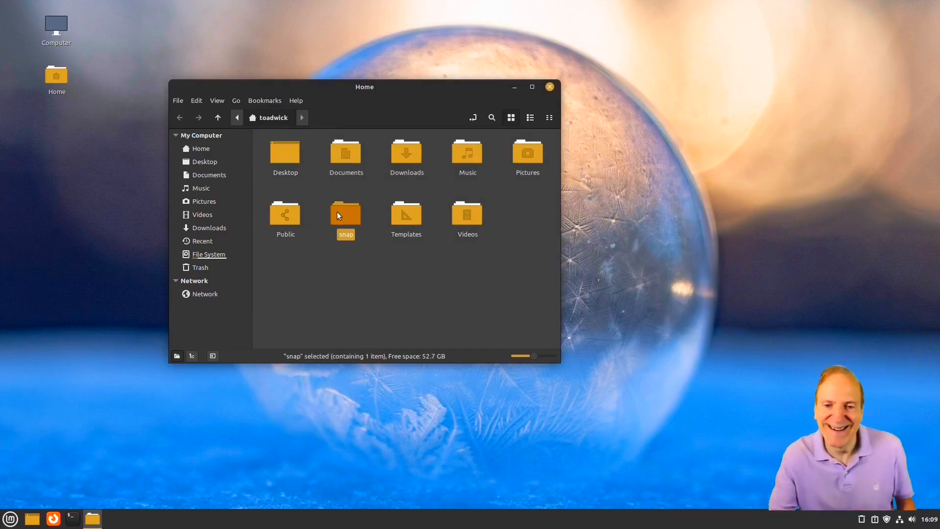
{"action": "double_click", "coordinate": [337, 211]}
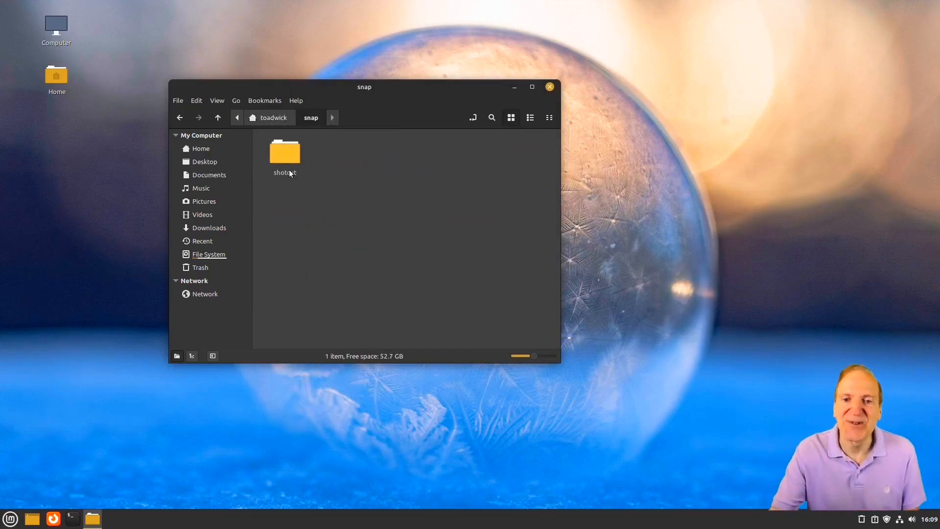
{"action": "double_click", "coordinate": [287, 153]}
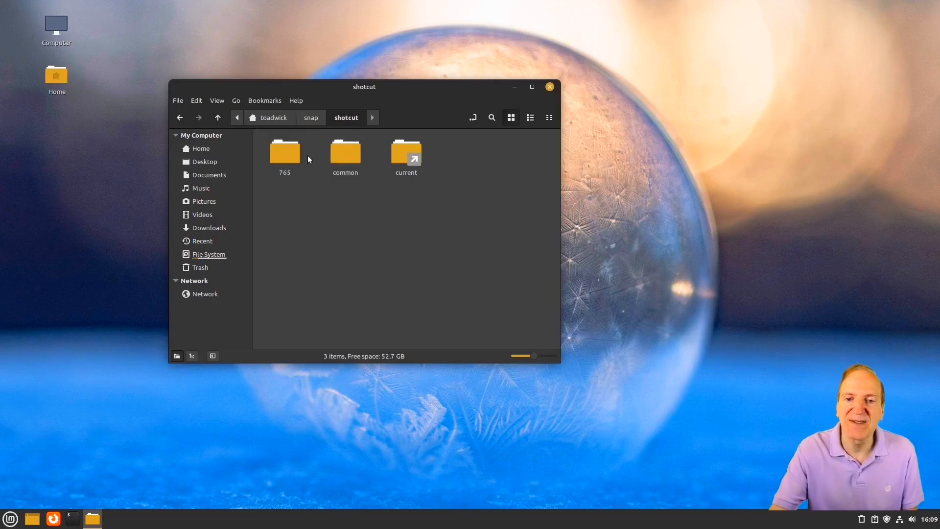
{"action": "left_click", "coordinate": [294, 154]}
{"action": "double_click", "coordinate": [294, 154]}
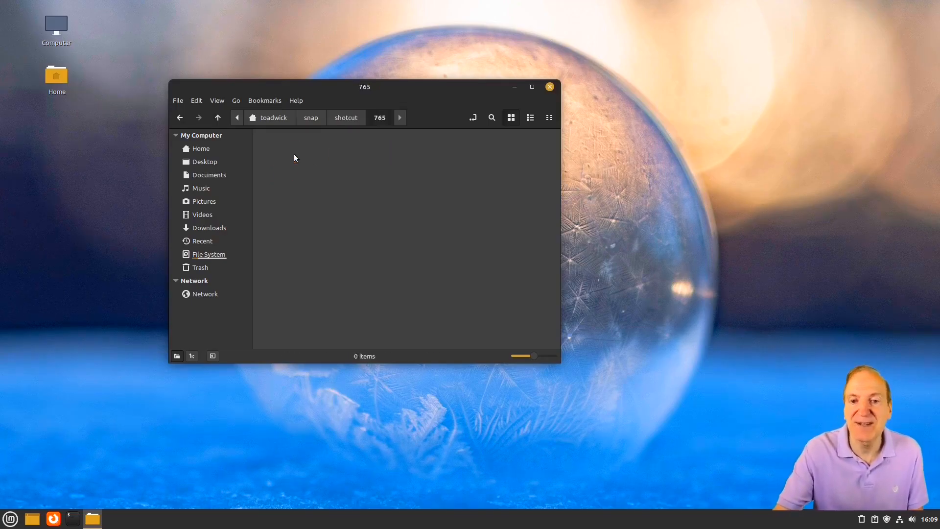
Look into shotcut's common and current subfolders, go up to snap, and return to the shotcut folder
{"action": "left_click", "coordinate": [347, 118]}
{"action": "left_click", "coordinate": [361, 160]}
{"action": "double_click", "coordinate": [342, 155]}
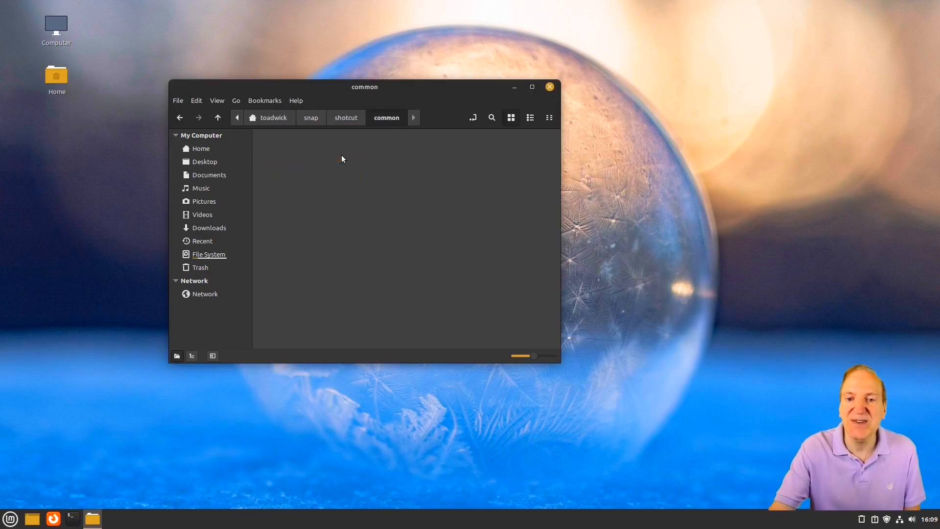
{"action": "left_click", "coordinate": [344, 118]}
{"action": "left_click", "coordinate": [311, 118]}
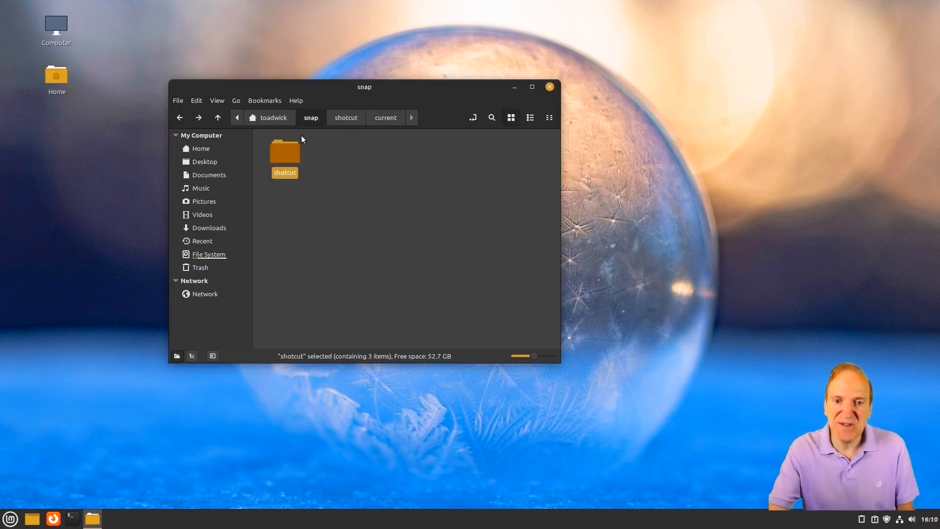
{"action": "left_click", "coordinate": [335, 118]}
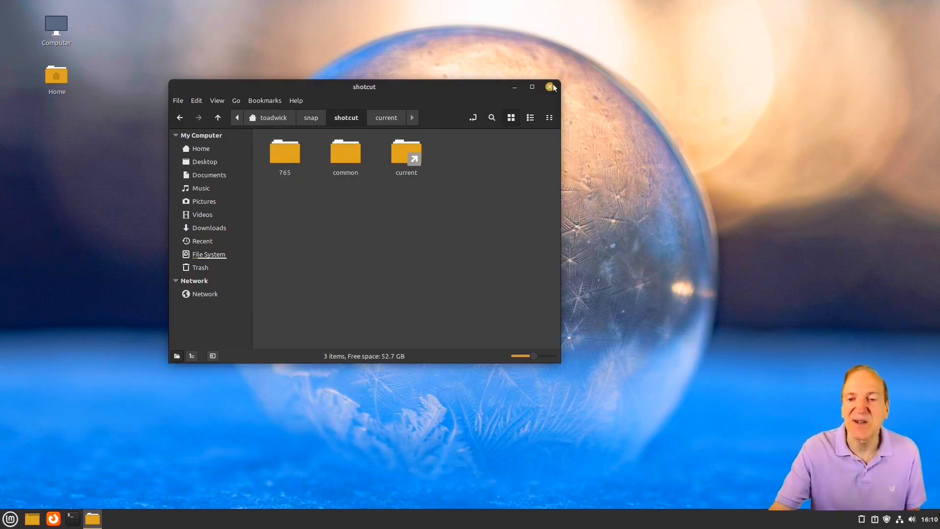
Return to the home folder, move the file manager window aside, and close it
{"action": "left_click", "coordinate": [275, 116]}
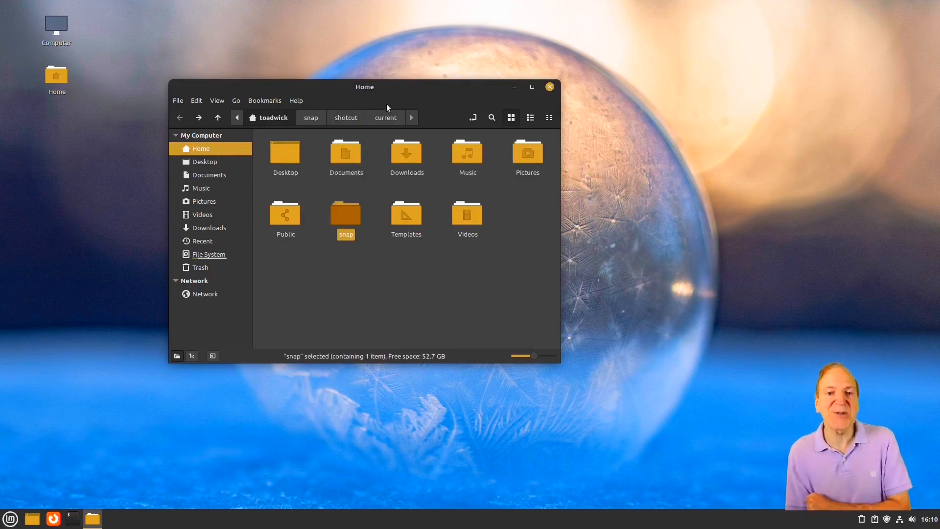
{"action": "left_click_drag", "start_coordinate": [384, 87], "coordinate": [285, 113]}
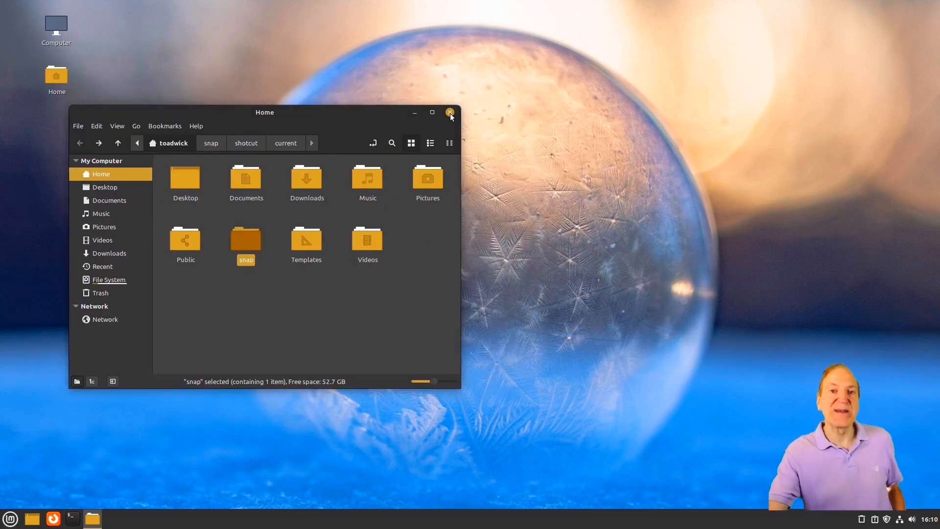
{"action": "left_click", "coordinate": [450, 112]}
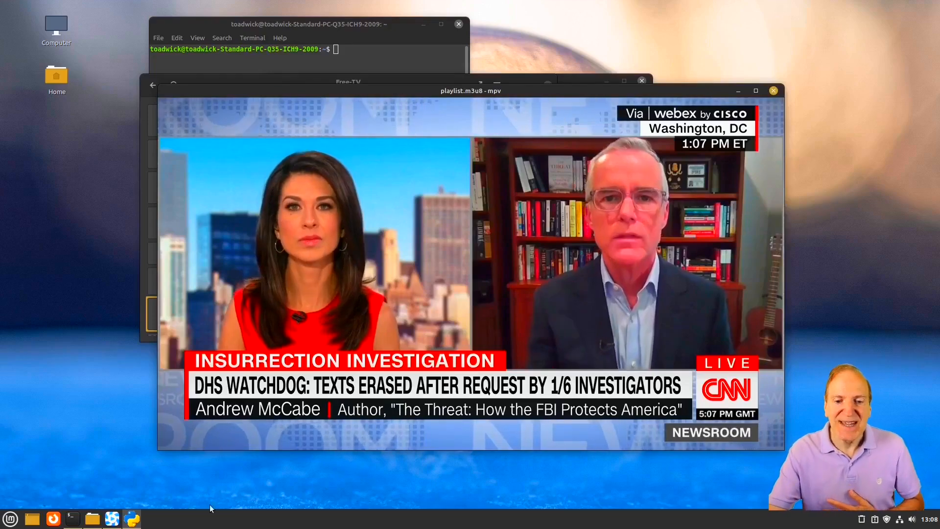
{"action": "mouse_move", "coordinate": [133, 521]}
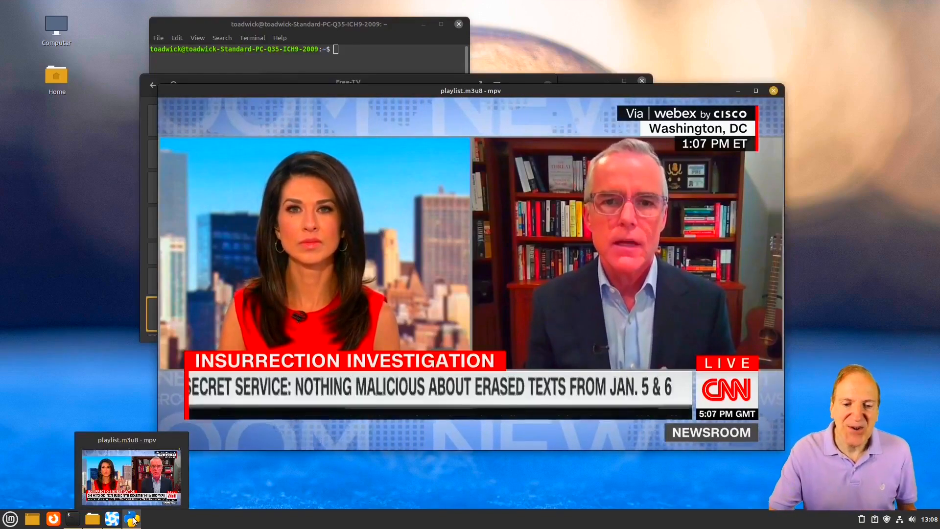